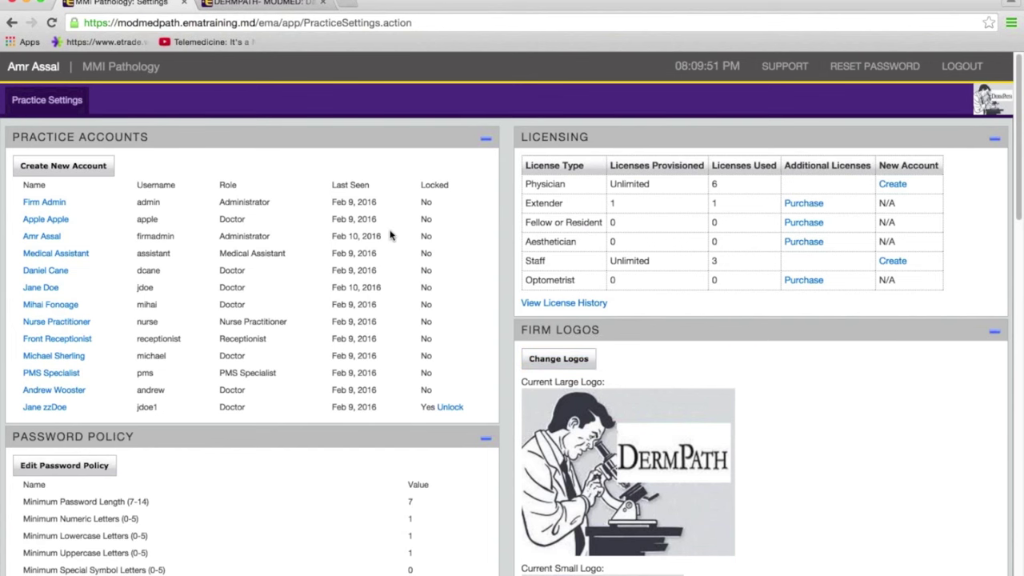
Open the pathology settings management page from the practice settings.
scroll(391, 234, up, 1)
scroll(390, 235, down, 1)
scroll(339, 232, down, 12)
scroll(336, 240, down, 5)
scroll(339, 246, up, 2)
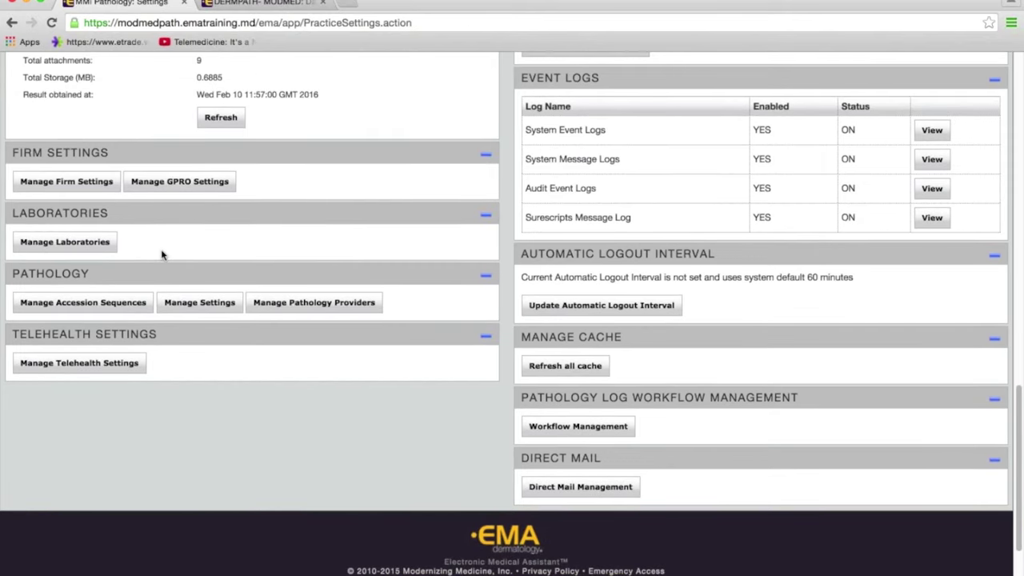
scroll(192, 276, down, 1)
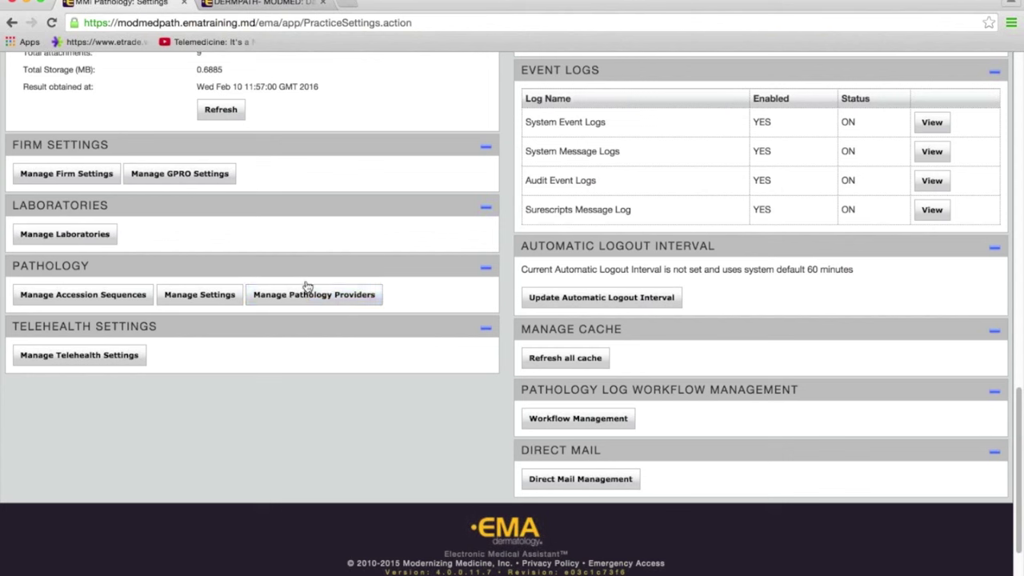
click(201, 301)
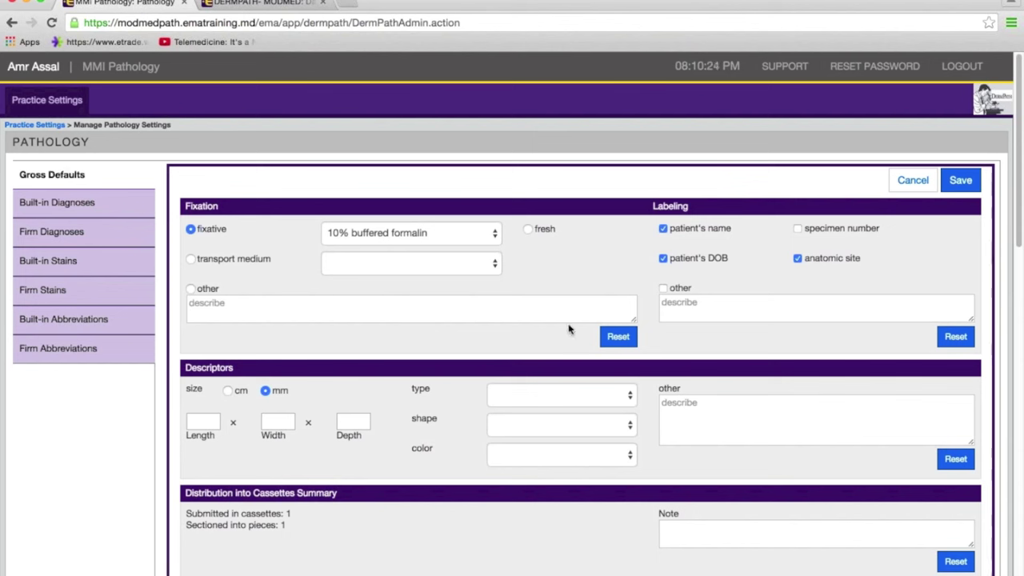
Review the gross defaults, built-in and firm diagnoses, and built-in and firm abbreviations in the pathology settings.
scroll(774, 572, down, 1)
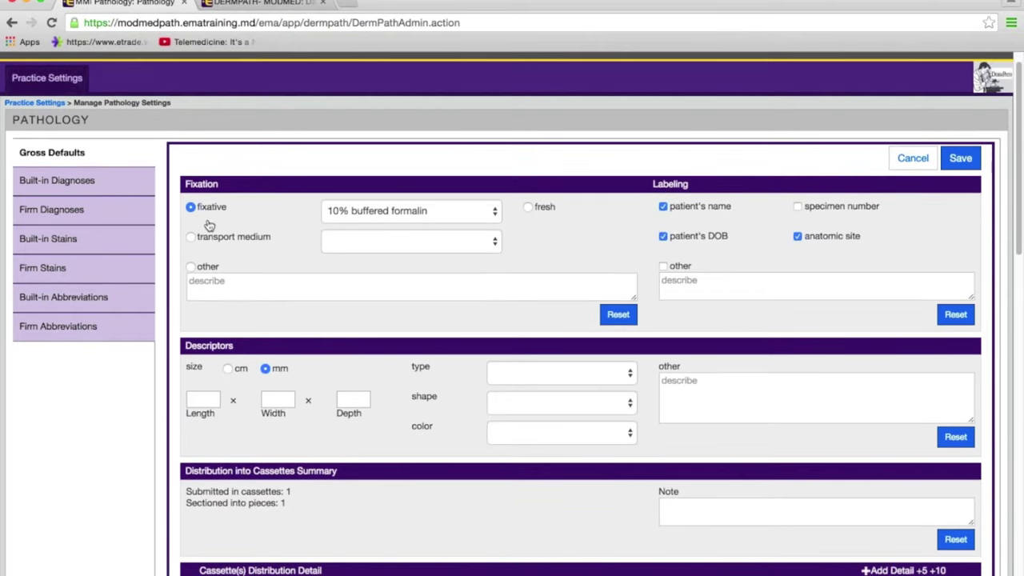
click(90, 190)
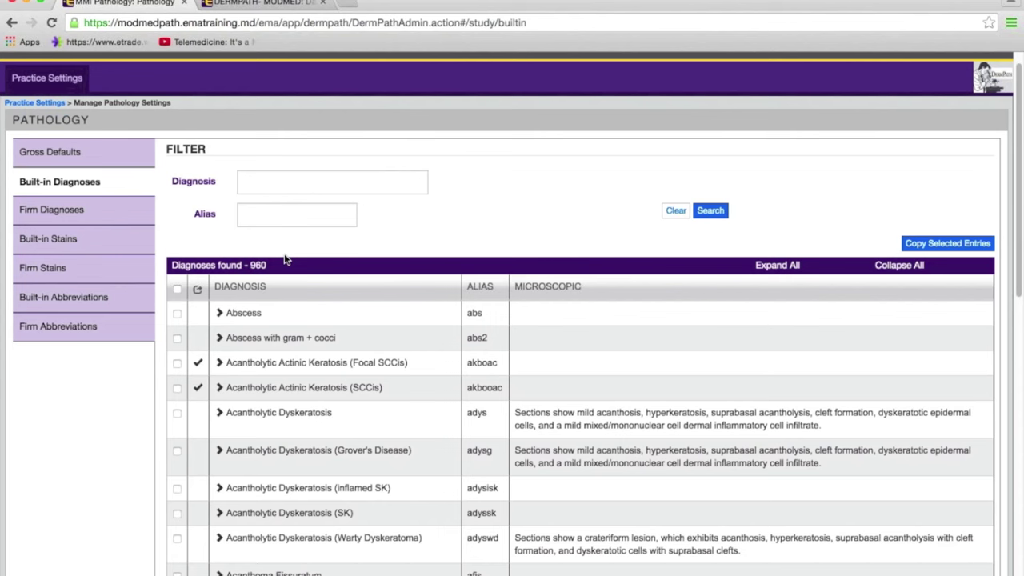
click(47, 221)
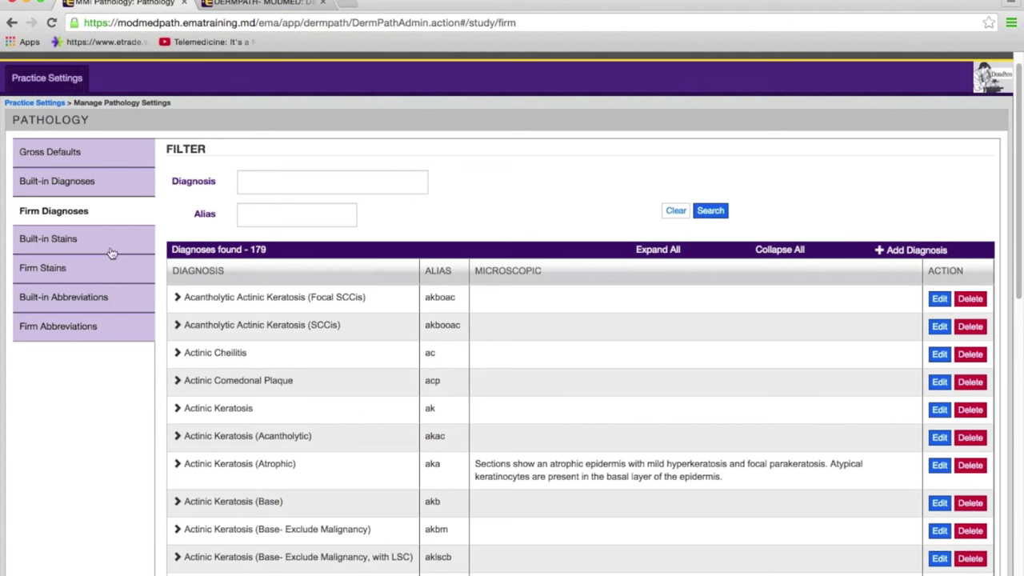
click(87, 298)
click(82, 328)
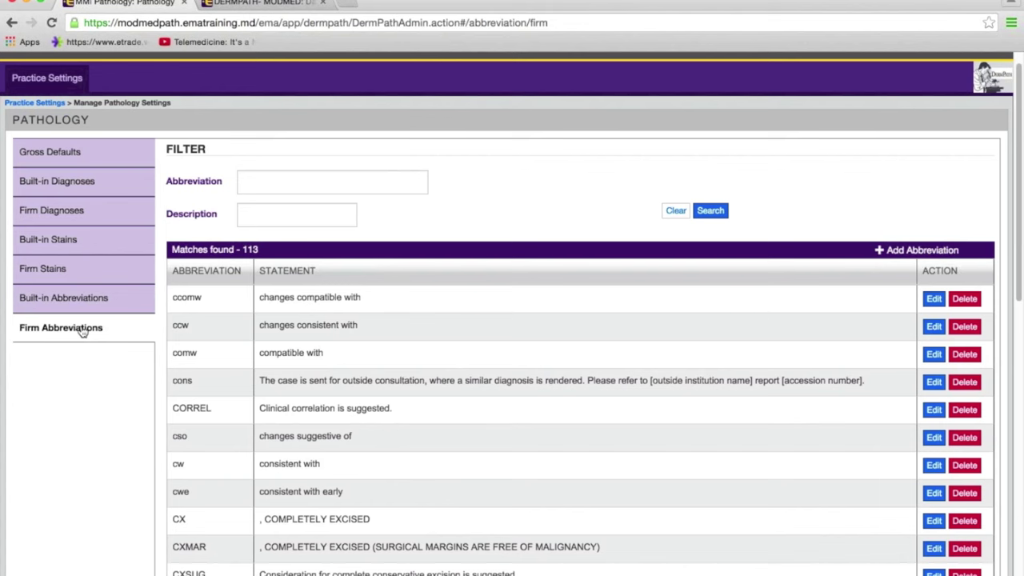
Go to the pathology accession sequence management and enable the dash before the accession sequence suffix.
click(44, 77)
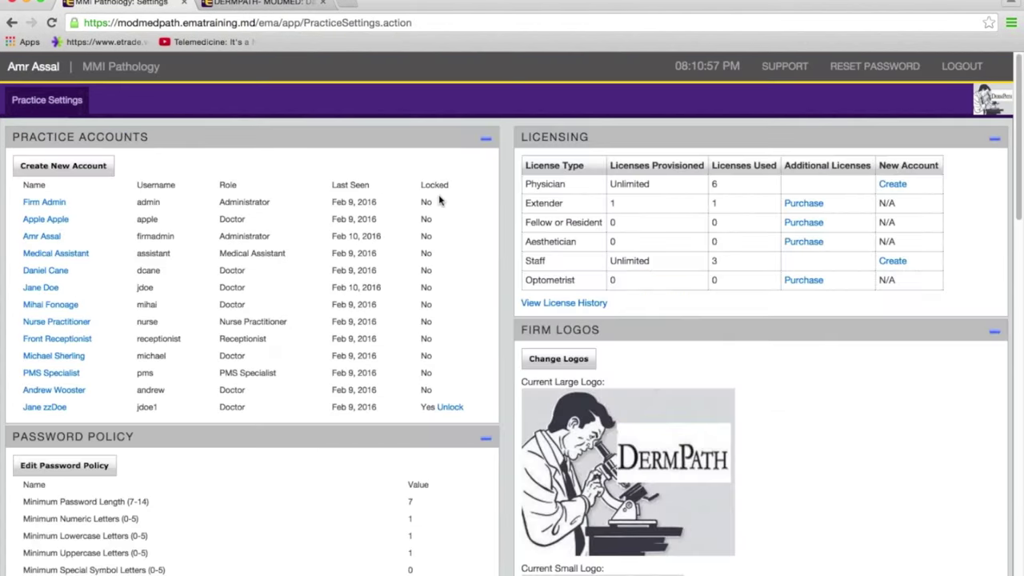
scroll(438, 200, down, 20)
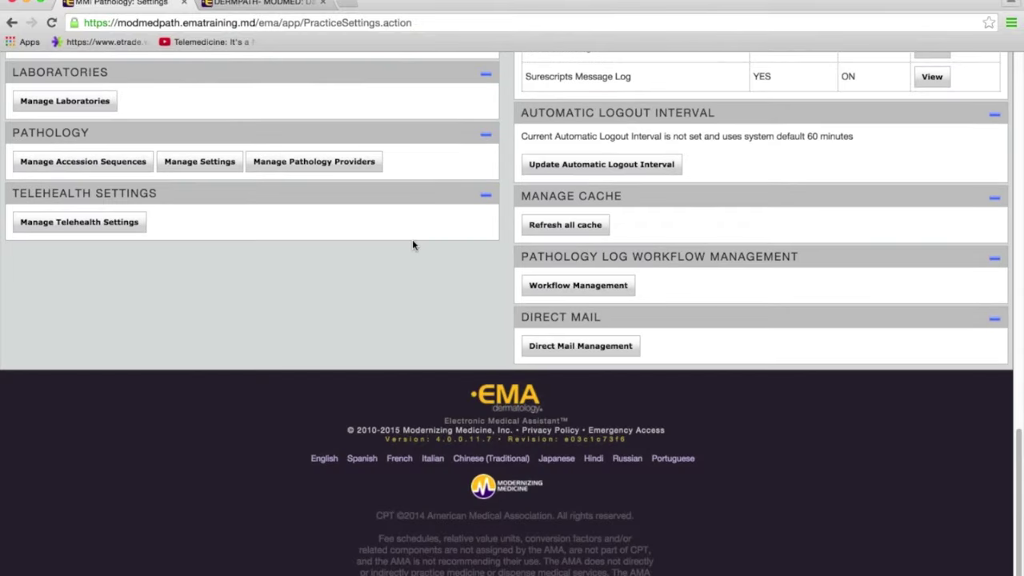
scroll(412, 245, up, 1)
click(84, 206)
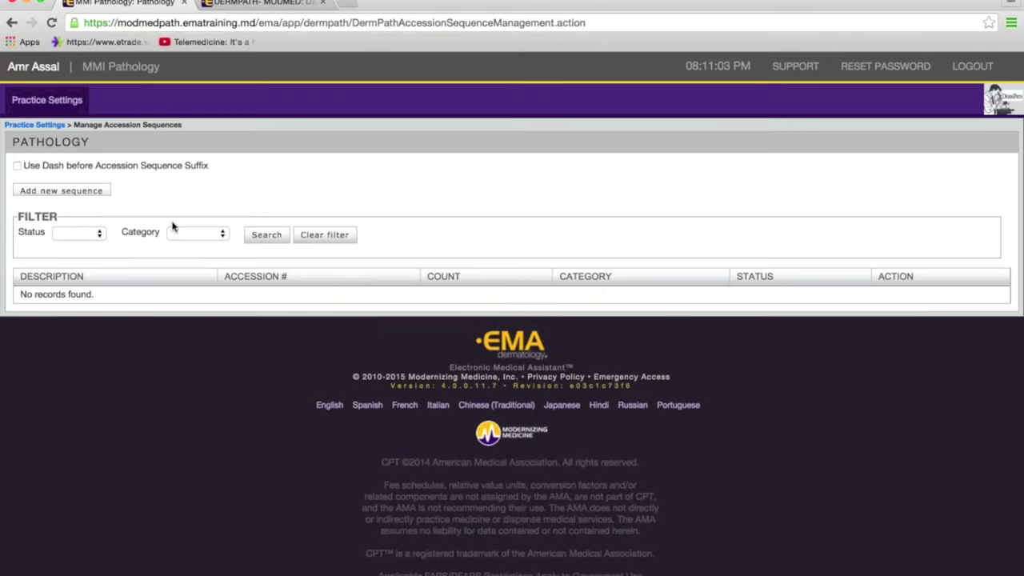
click(18, 167)
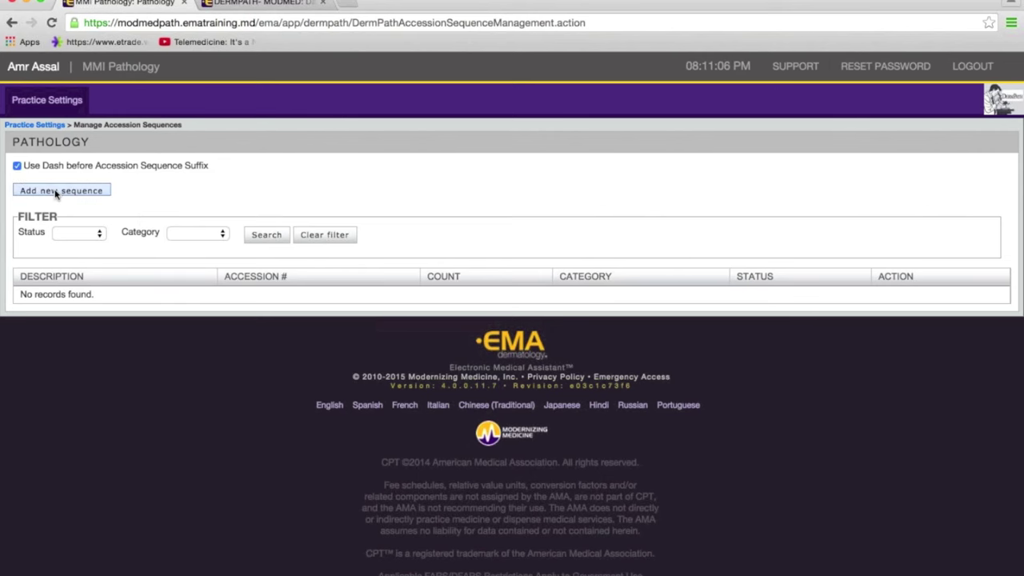
Start a new accession sequence, compare the Manual and Free-form categories, choose Auto and enter the description "modmed Path".
click(56, 191)
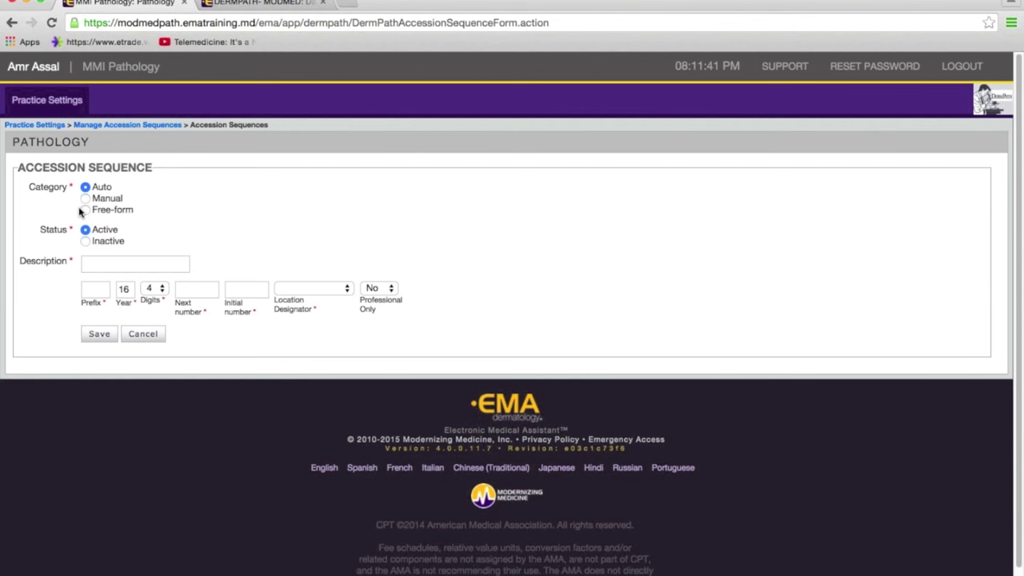
click(86, 198)
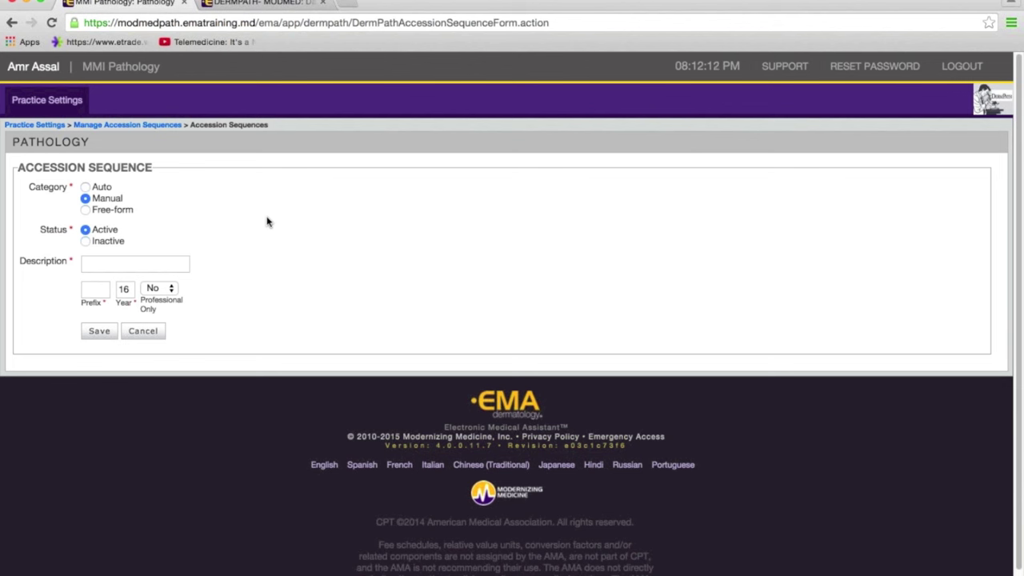
click(84, 210)
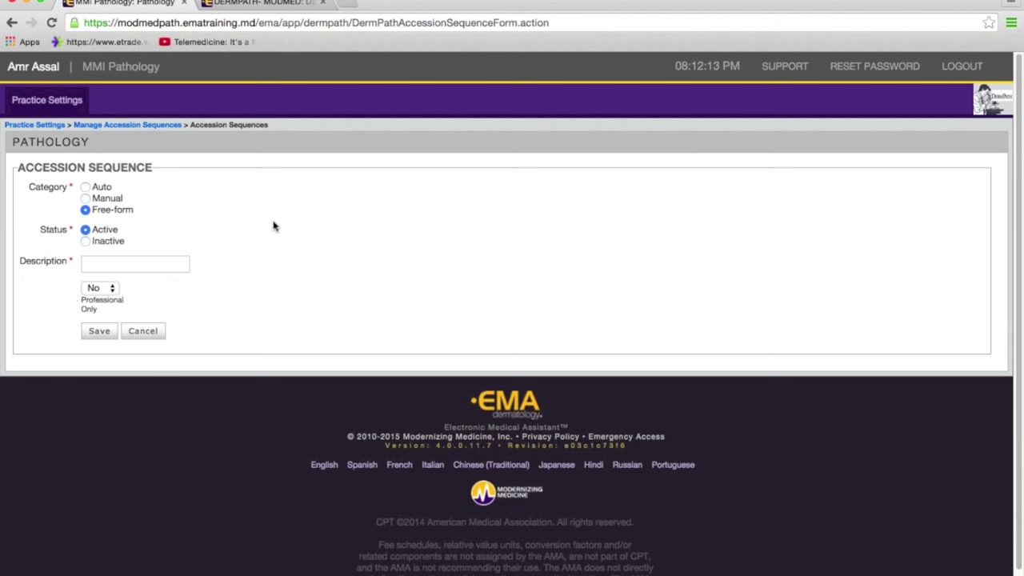
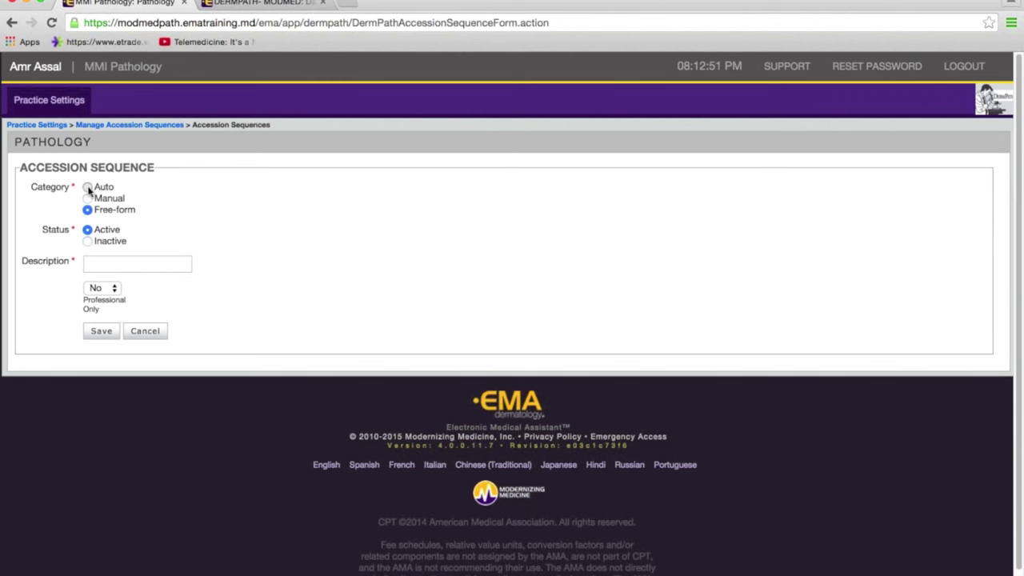
click(88, 188)
click(116, 263)
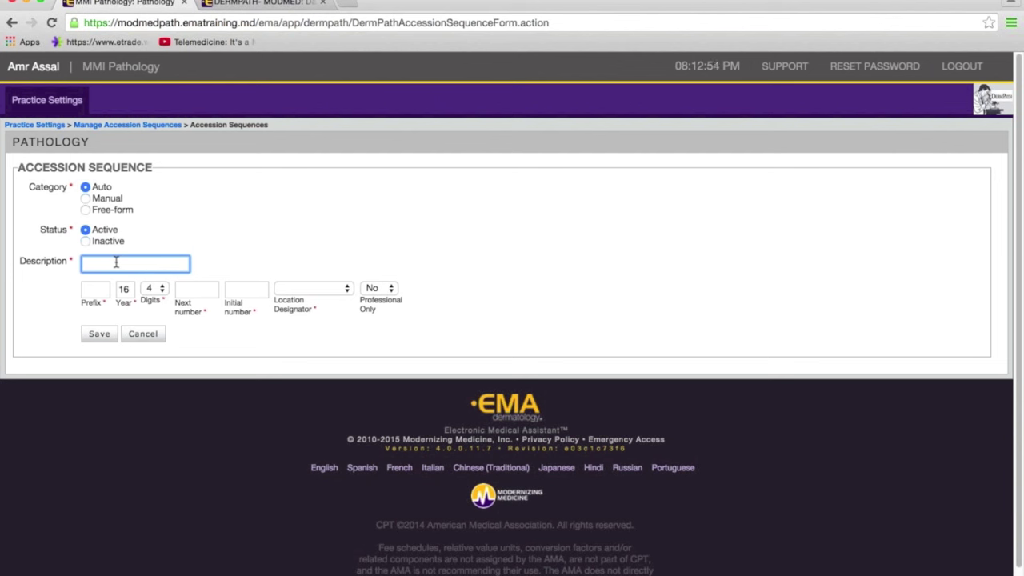
text(modmed Path)
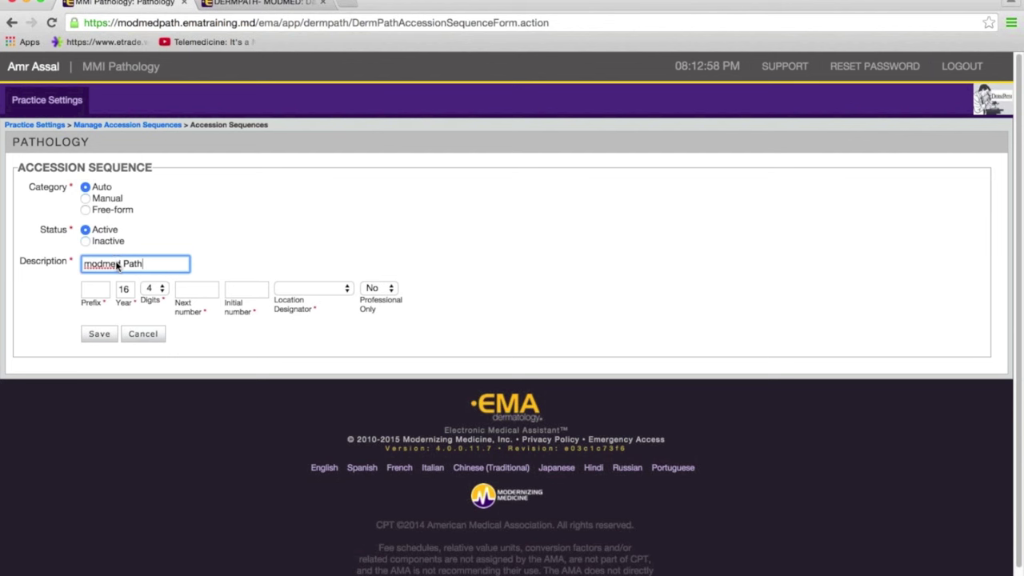
Give the modmed Path sequence the prefix MP, next number 1000 and initial number 0000.
click(96, 290)
text(<)
key(BackSpace)
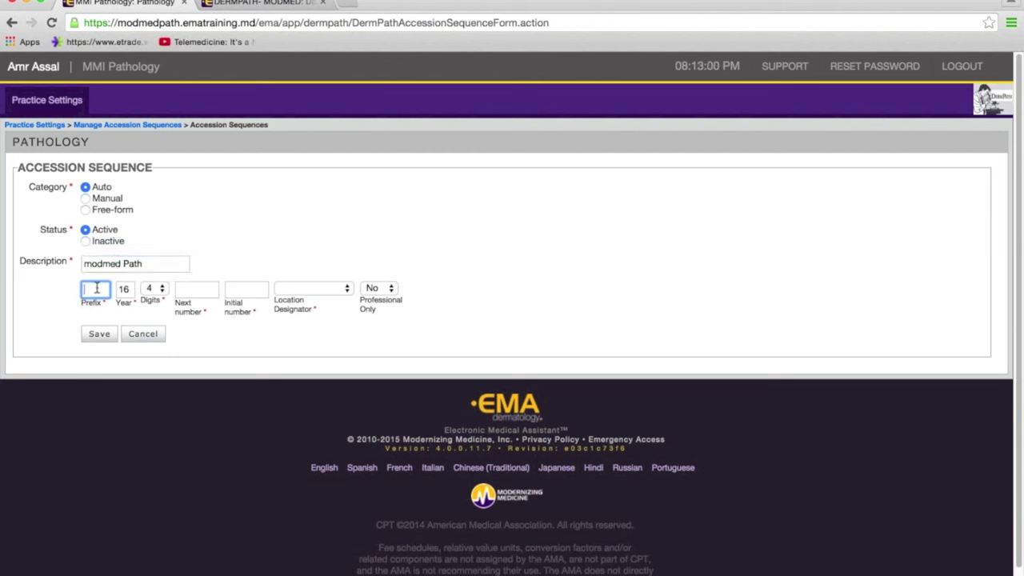
text(MP)
click(190, 292)
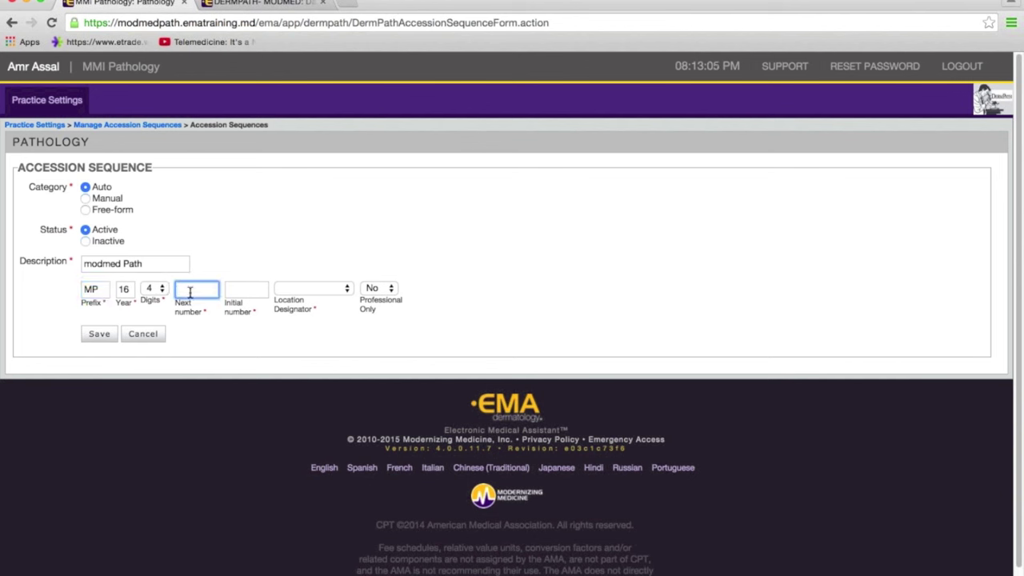
text(1000)
click(255, 290)
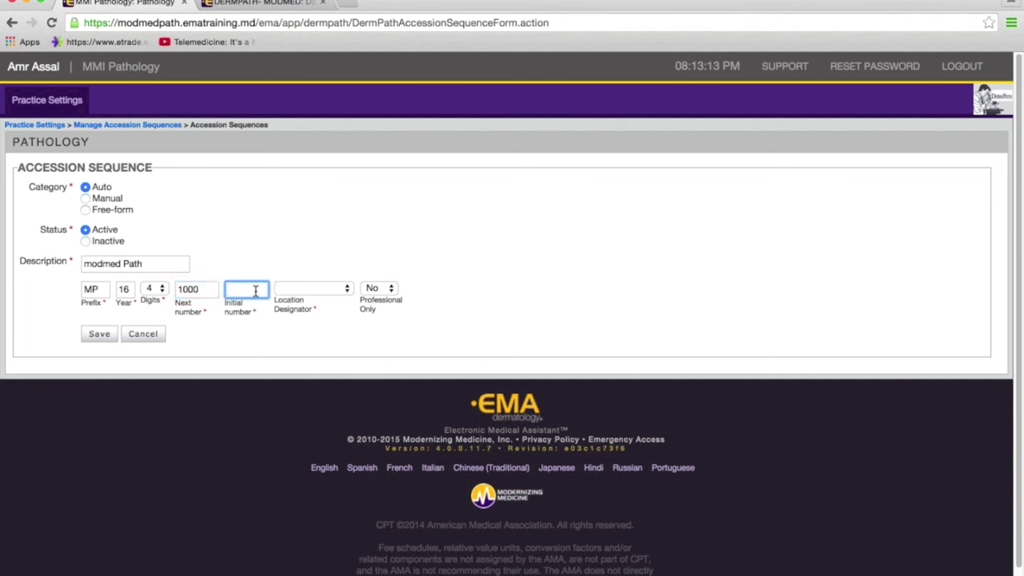
text(0000)
Set the sequence's location designator to Alpha (A, B) and save the accession sequence.
click(334, 295)
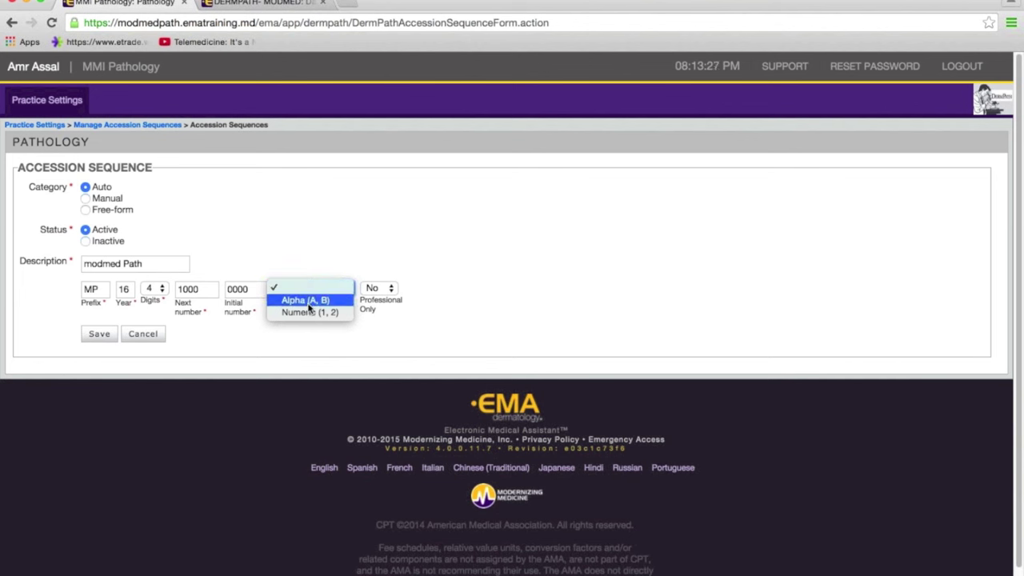
click(308, 302)
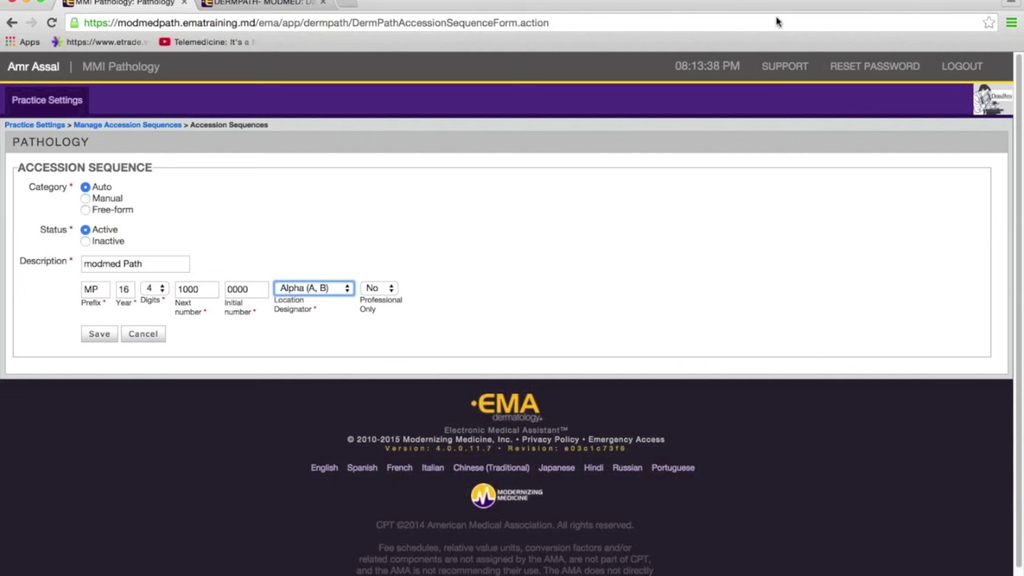
click(100, 336)
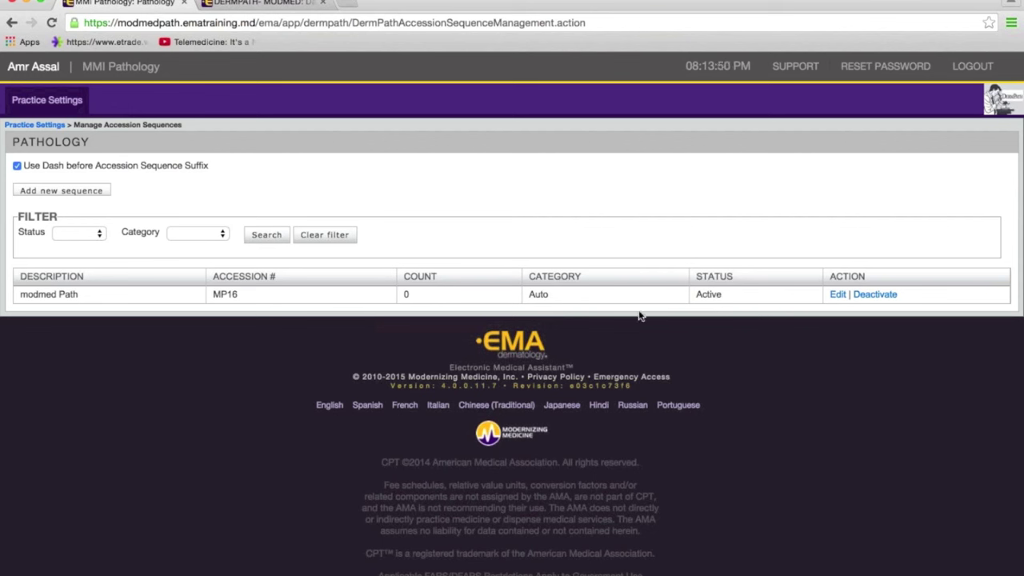
Add and save a Manual accession sequence with the description "modmed path manual" and the prefix MPM.
click(56, 194)
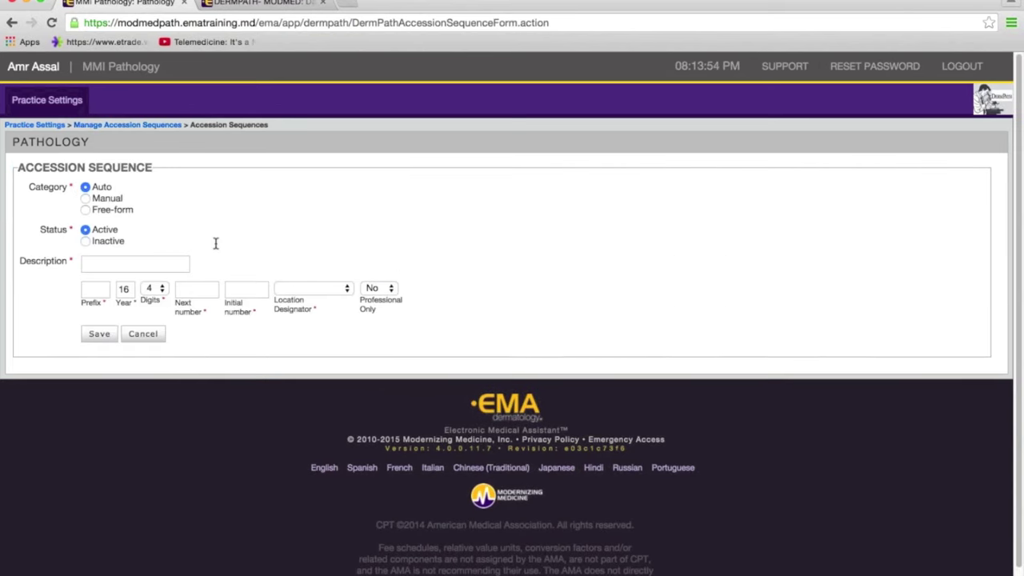
click(85, 198)
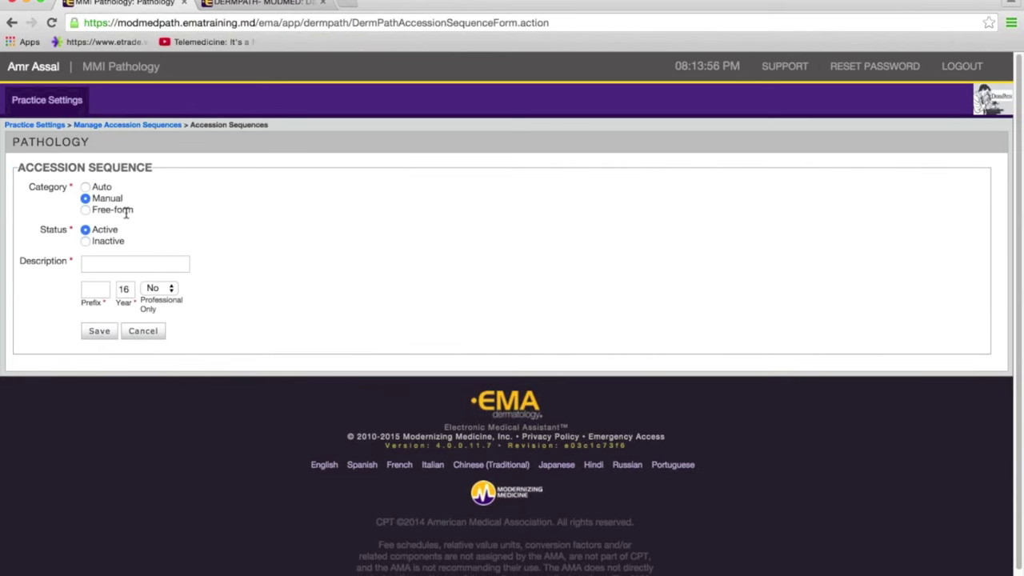
click(113, 263)
text(m)
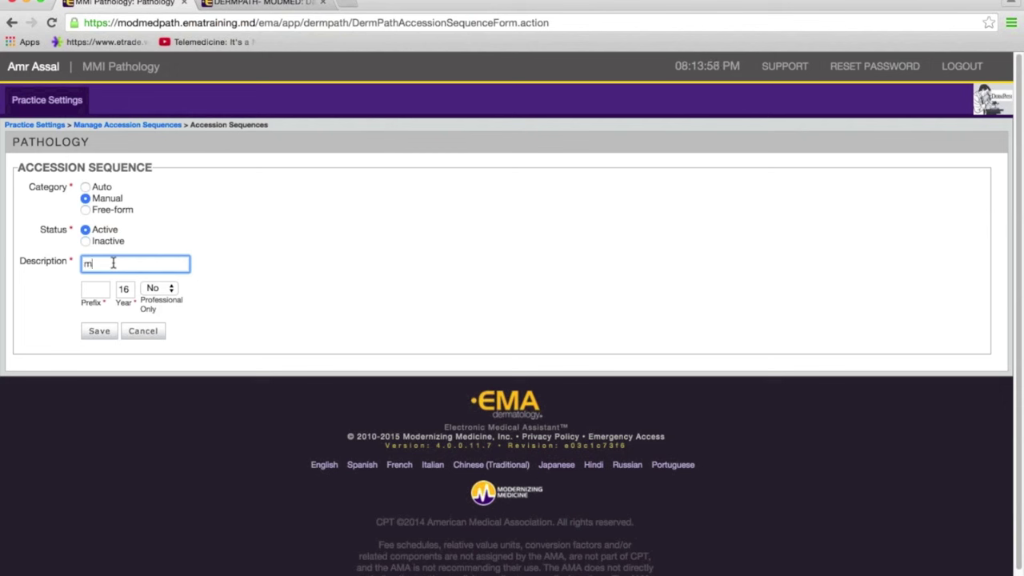
text(odmed path manual)
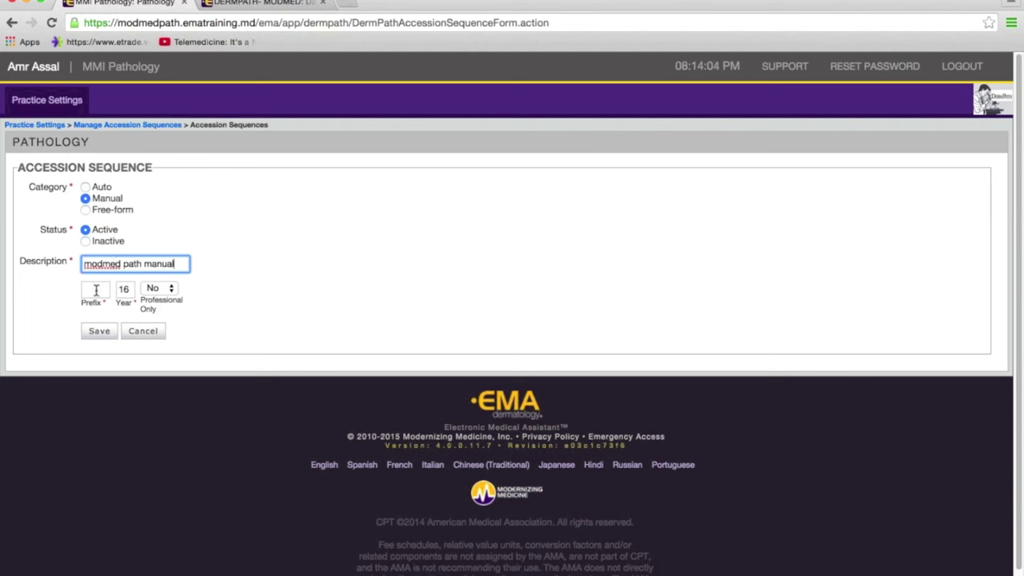
click(96, 290)
text(MPM)
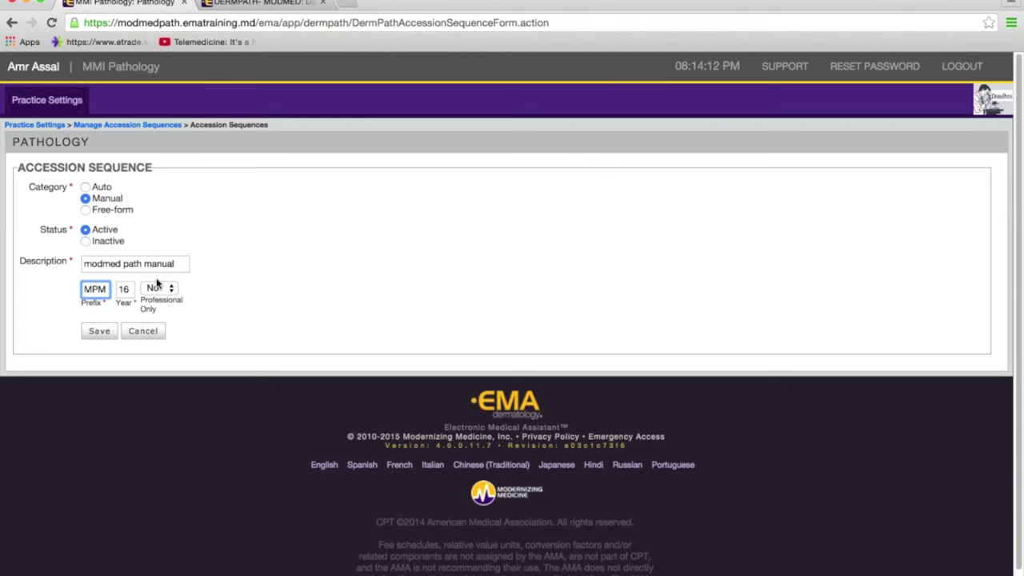
click(94, 332)
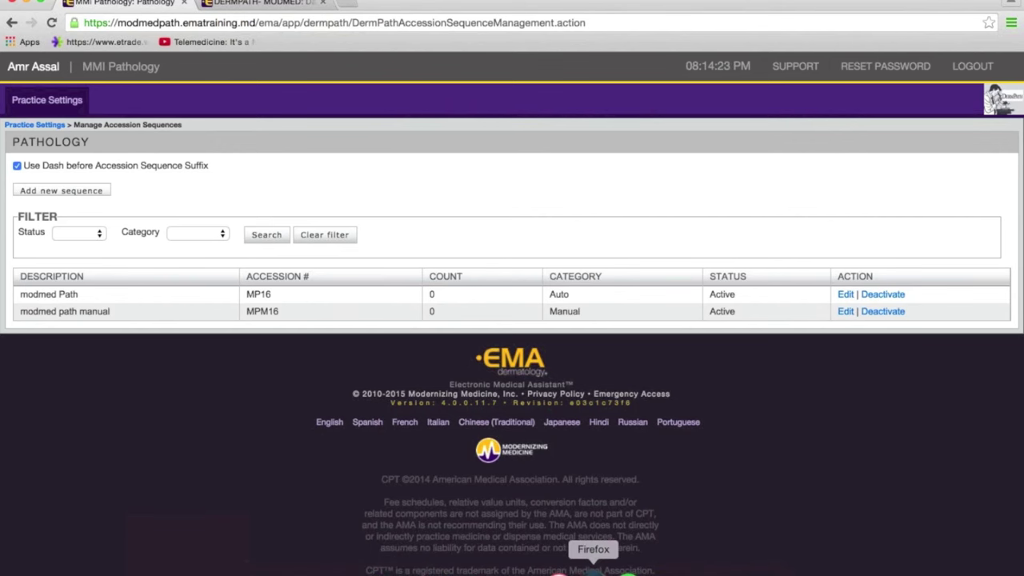
Switch to Firefox and open the chart of the patient with the most recent visit in the note history.
click(592, 571)
scroll(614, 369, down, 1)
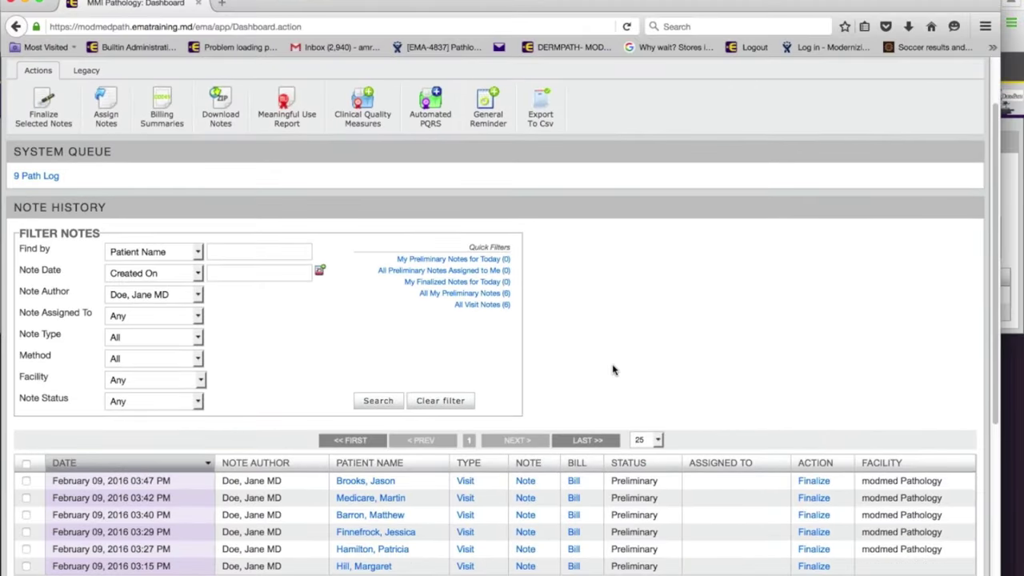
scroll(614, 369, up, 3)
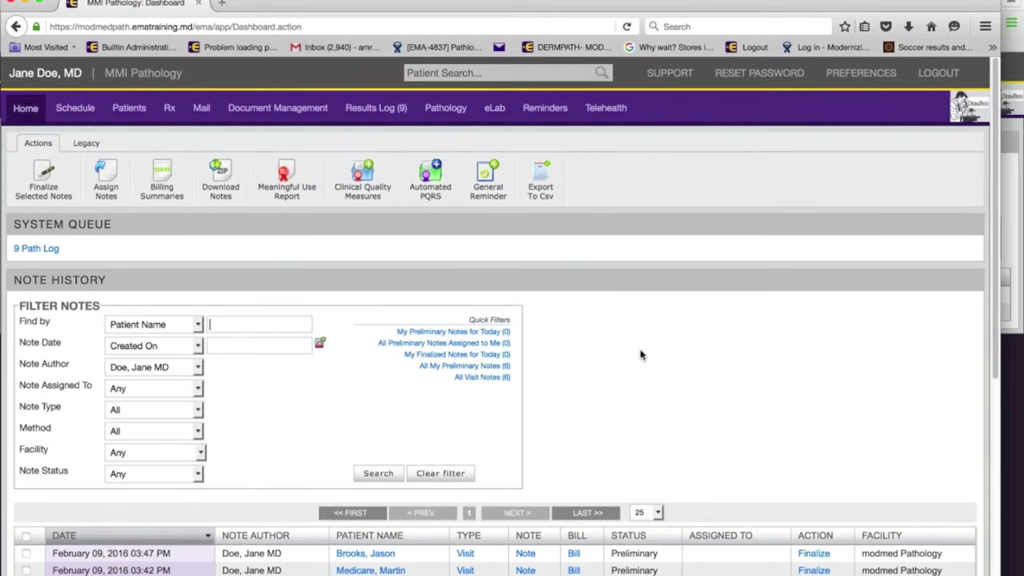
scroll(640, 354, down, 1)
scroll(638, 358, up, 1)
scroll(639, 359, down, 1)
scroll(639, 358, down, 3)
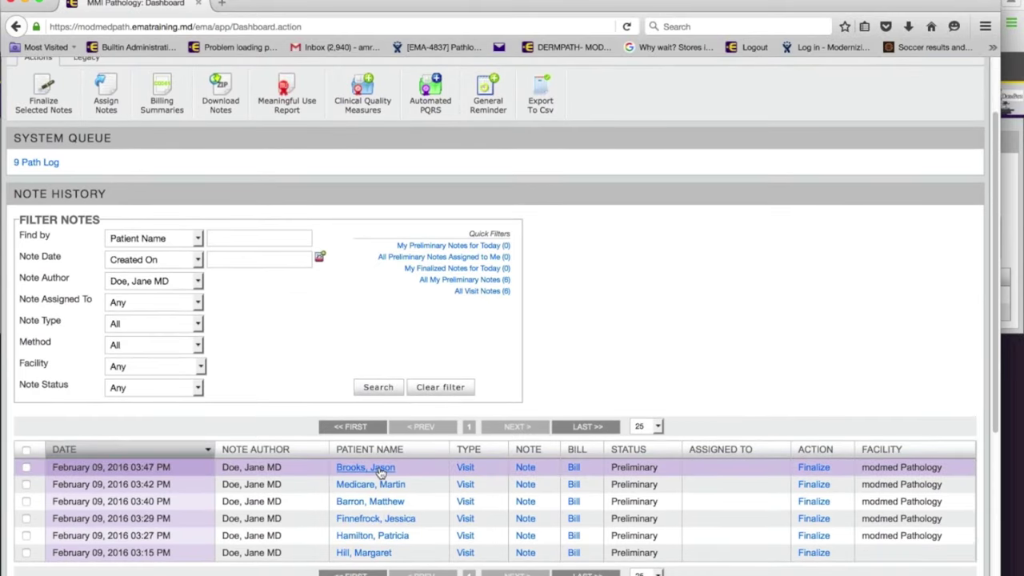
click(381, 471)
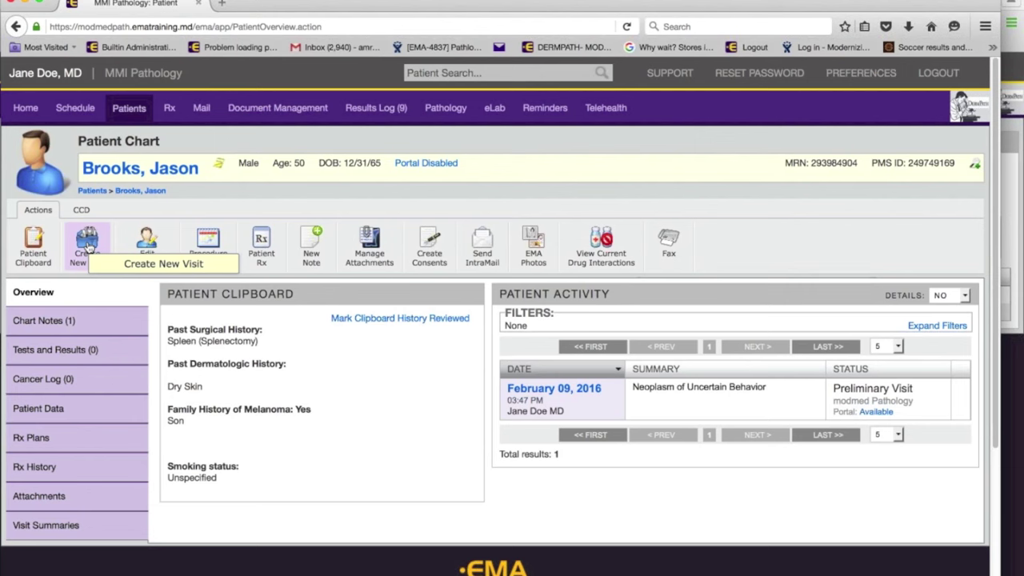
Create a new visit with a Basal Cell Carcinoma impression and place a Biopsy by Shave Method on the left anterior proximal thigh.
click(86, 244)
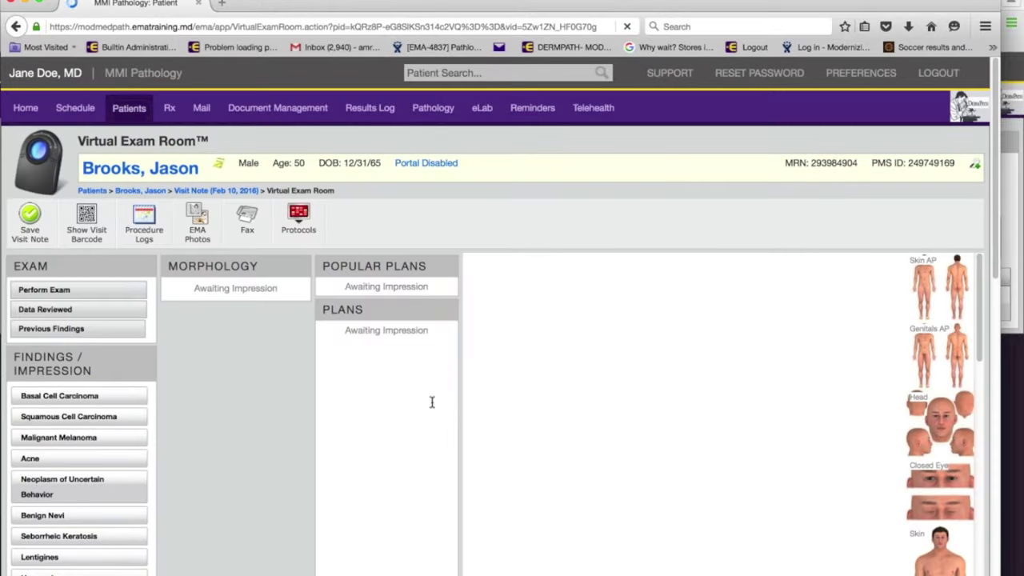
click(44, 397)
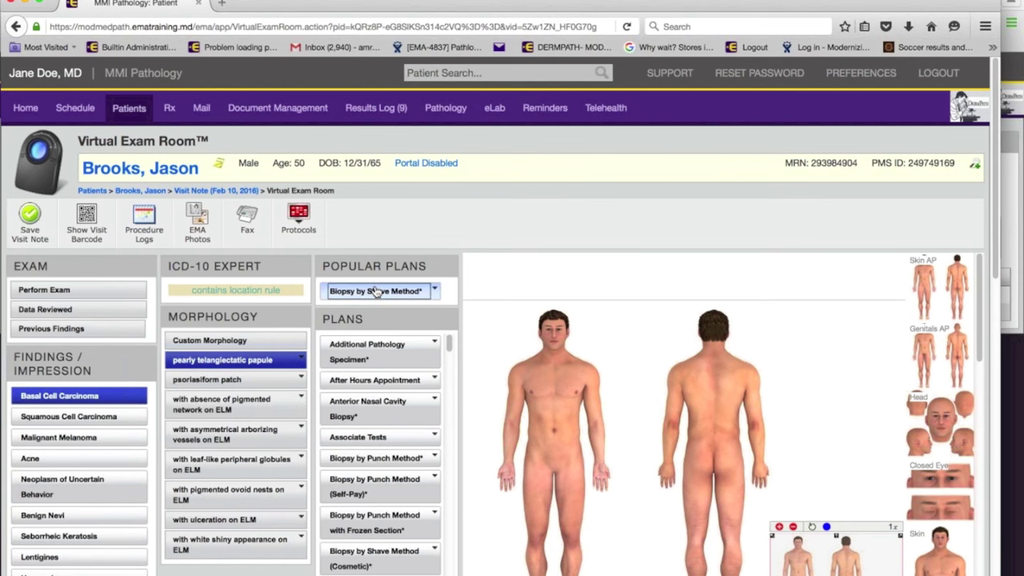
click(376, 291)
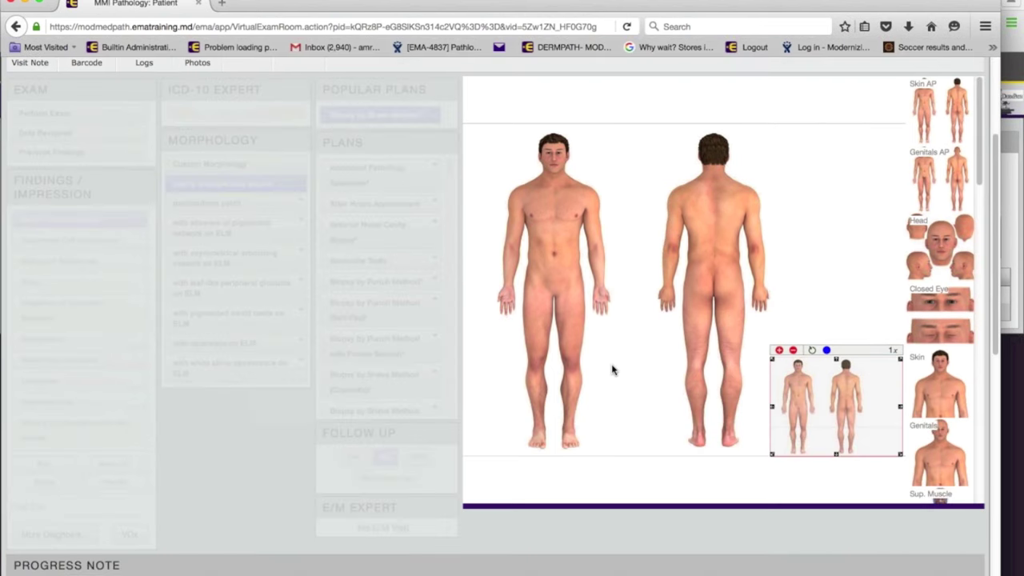
click(571, 299)
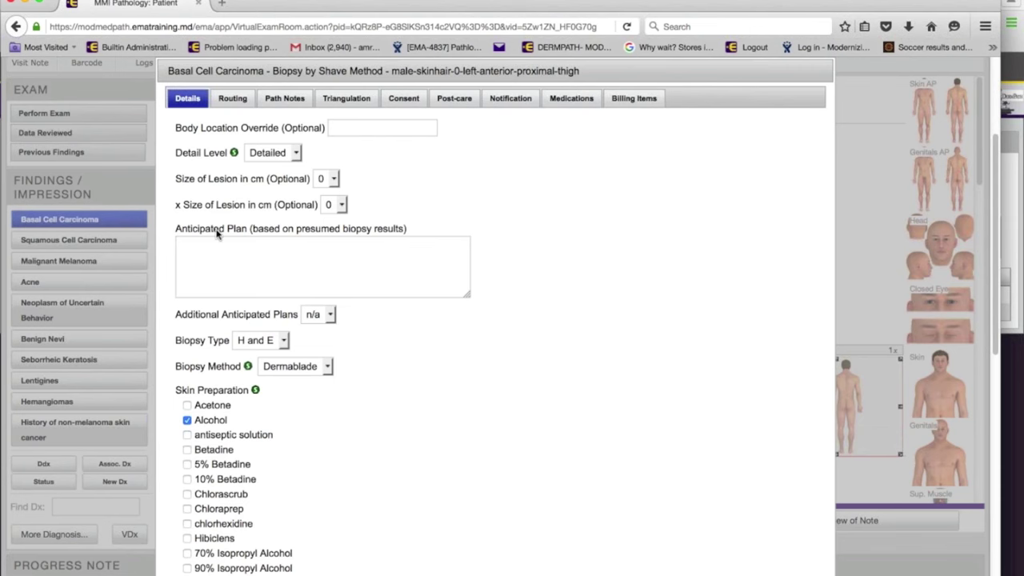
Set the biopsy's lesion size to 0.2 x 0.2 cm, check its lab routing and finish the location.
click(233, 98)
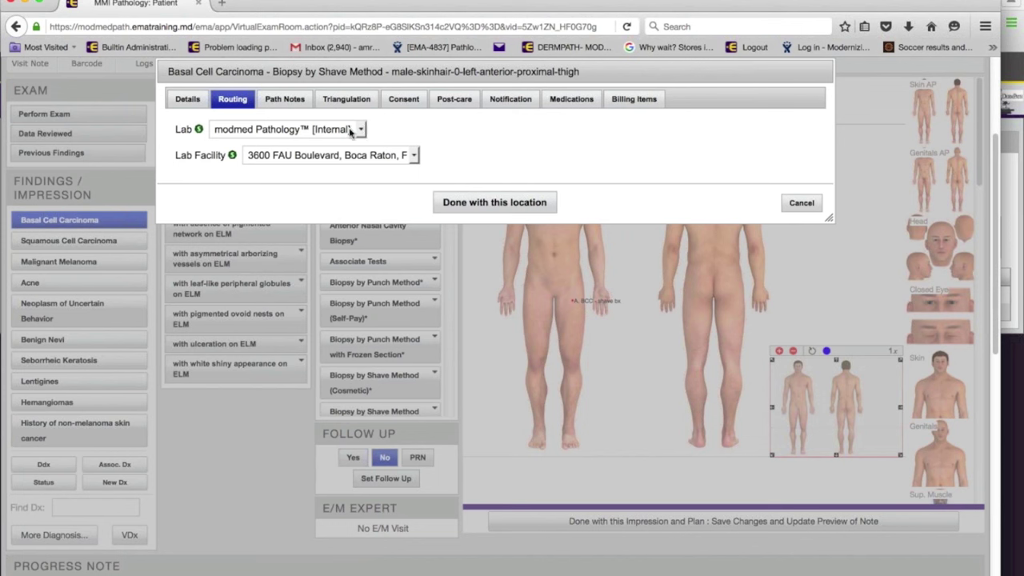
click(495, 196)
click(196, 100)
click(334, 180)
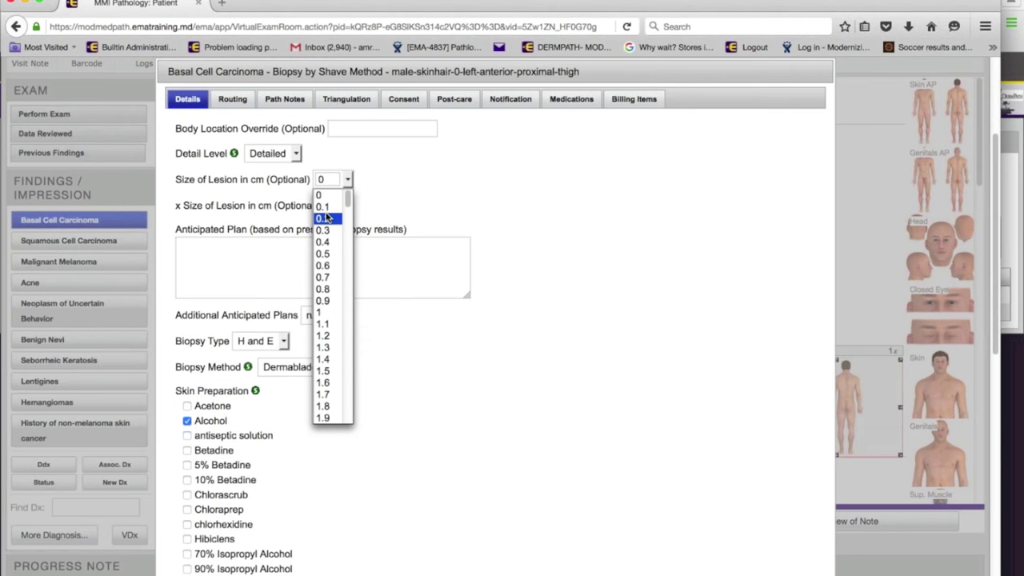
click(330, 213)
click(332, 206)
click(335, 246)
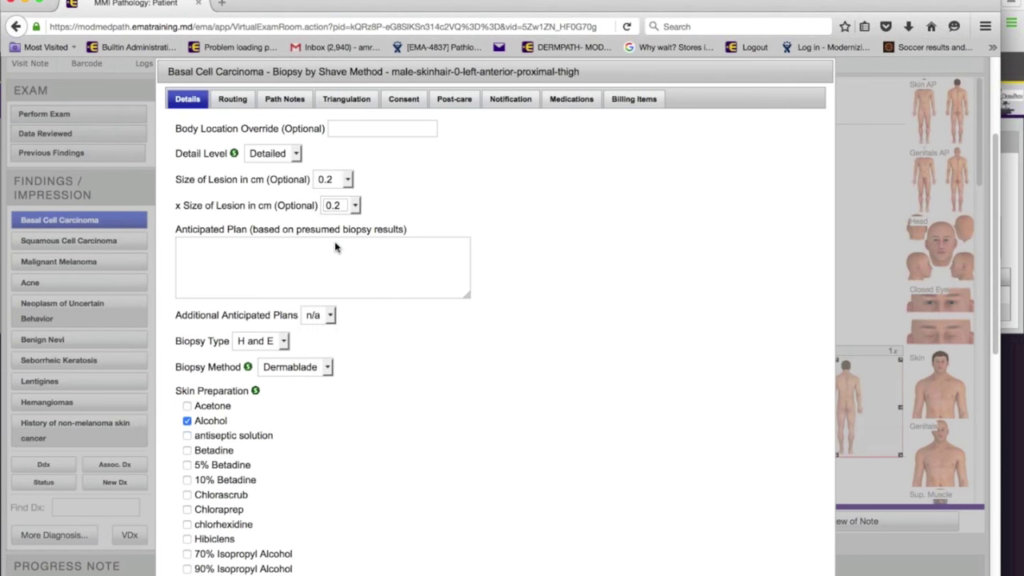
click(232, 100)
click(552, 209)
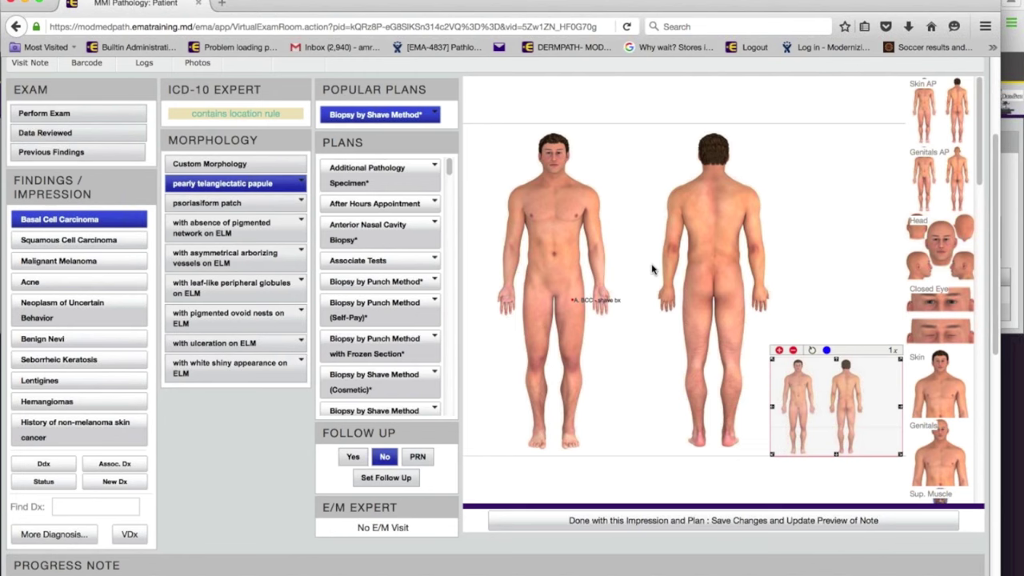
Save the impression and plan to the progress note, and save the visit note.
click(694, 520)
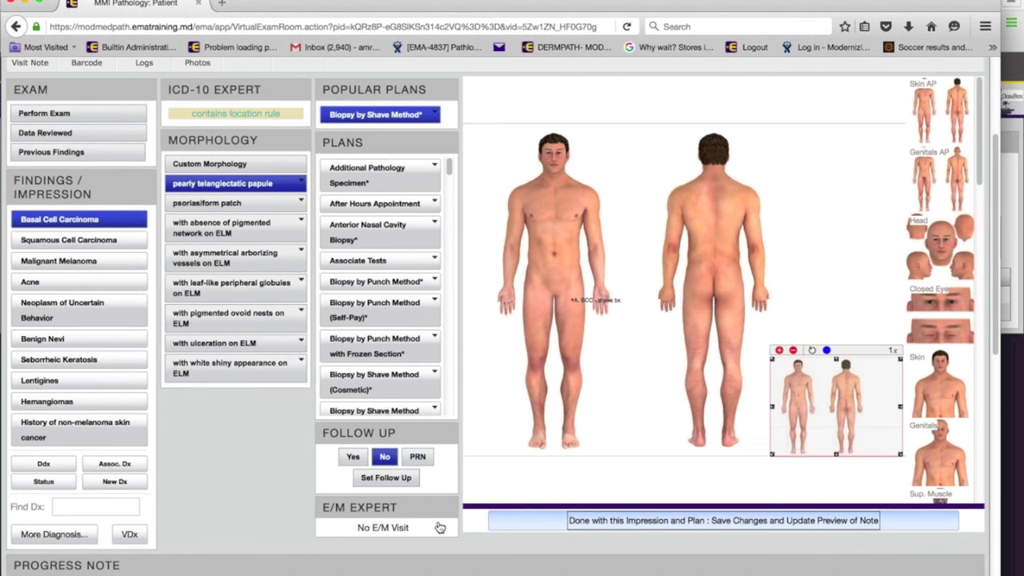
scroll(500, 530, down, 15)
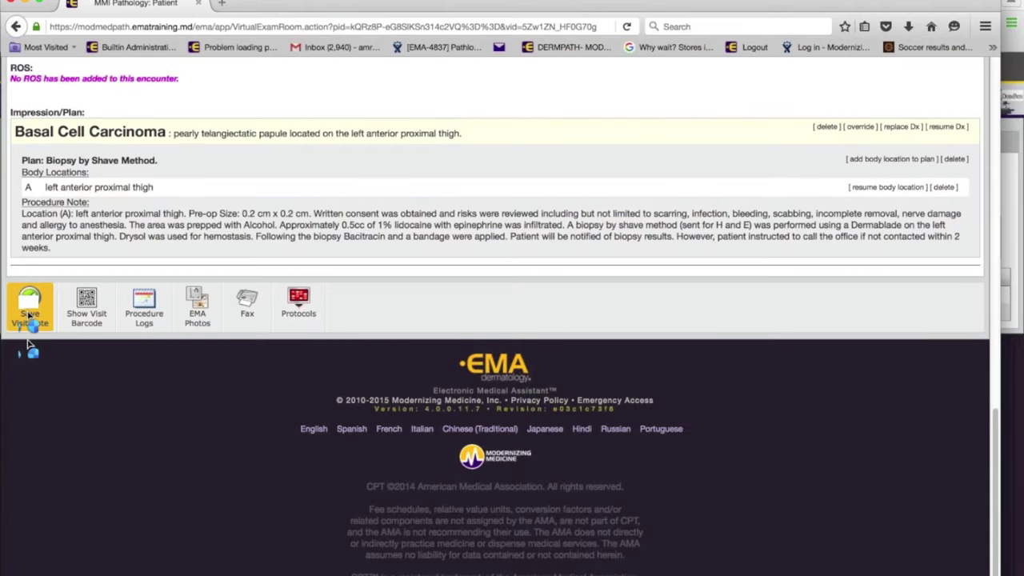
click(29, 316)
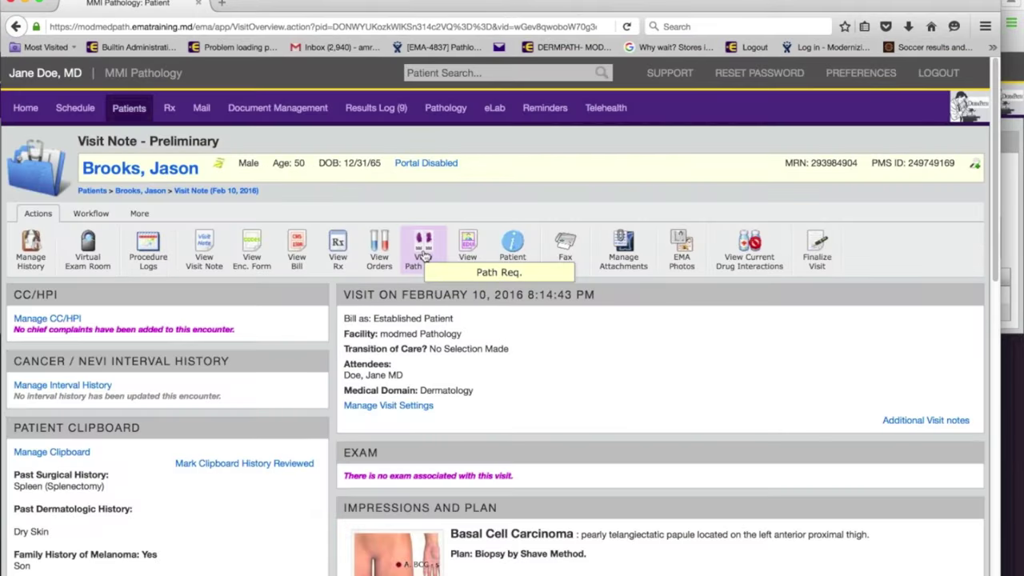
Open the visit's path requisition and examine its lab, patient, insurance and specimen sections.
click(428, 266)
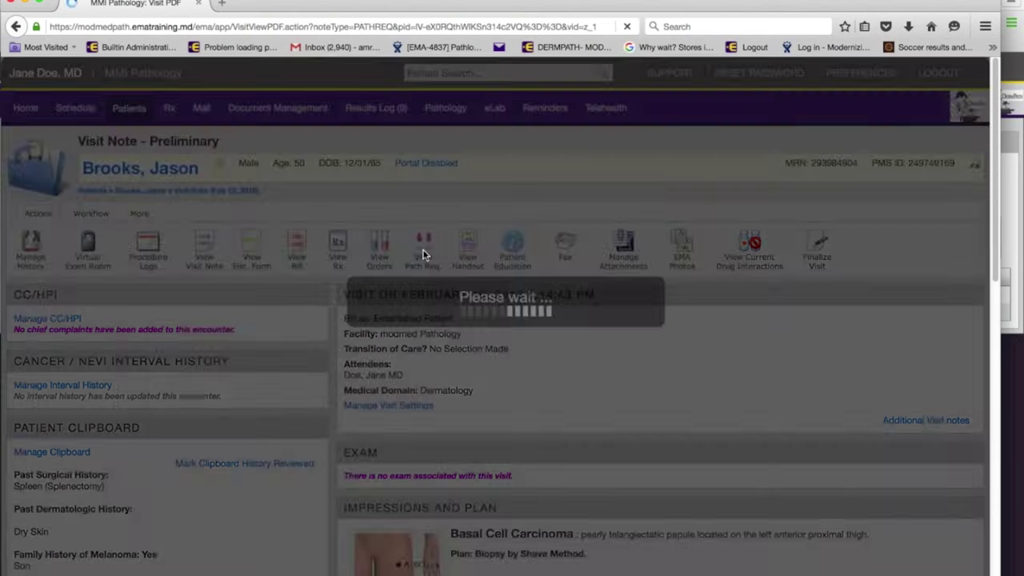
scroll(501, 429, down, 2)
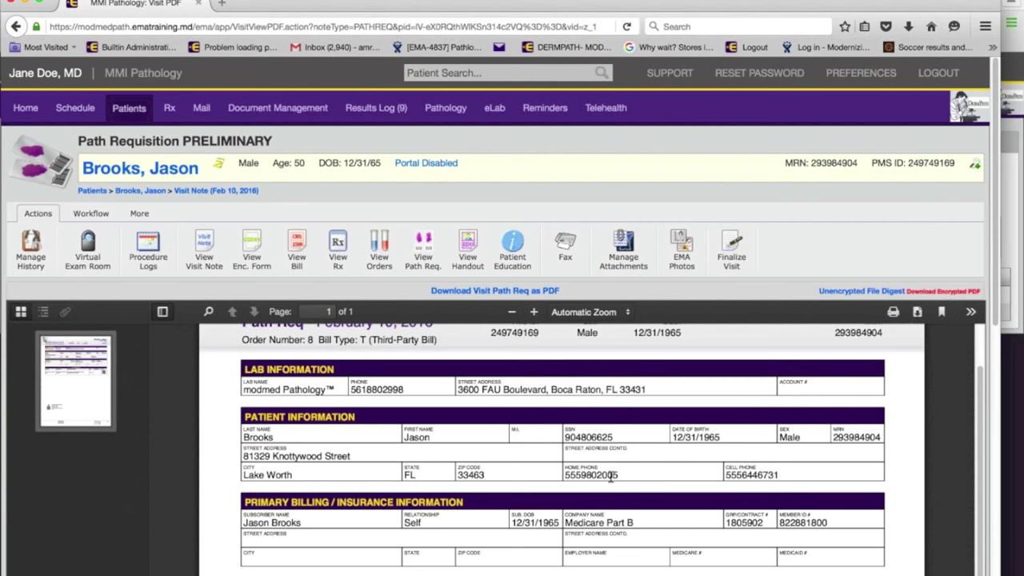
scroll(608, 480, down, 2)
scroll(606, 487, down, 1)
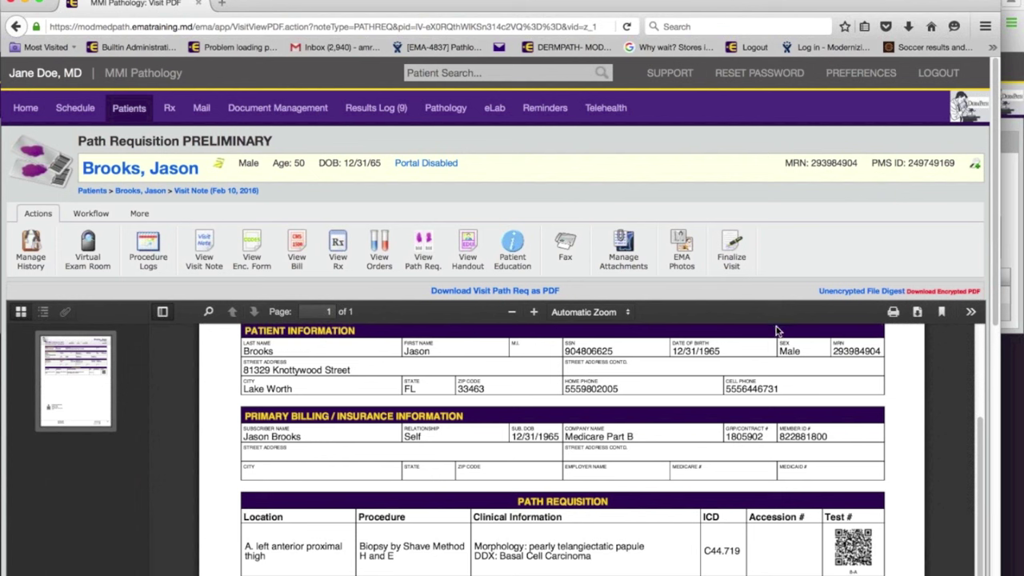
click(17, 27)
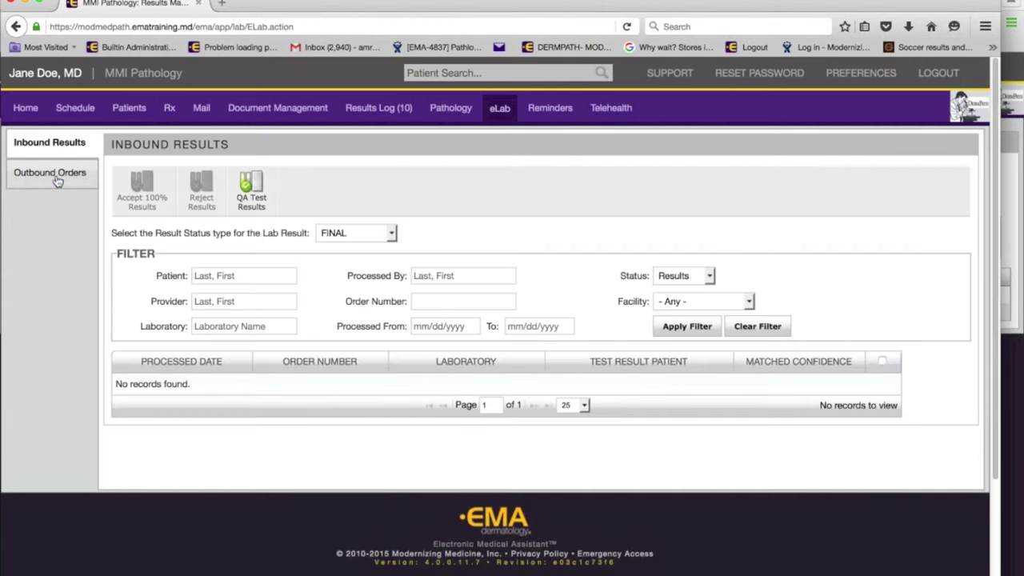
Open the eLab outbound orders and examine the tests listed for the pending biopsy orders.
click(65, 179)
scroll(570, 314, down, 3)
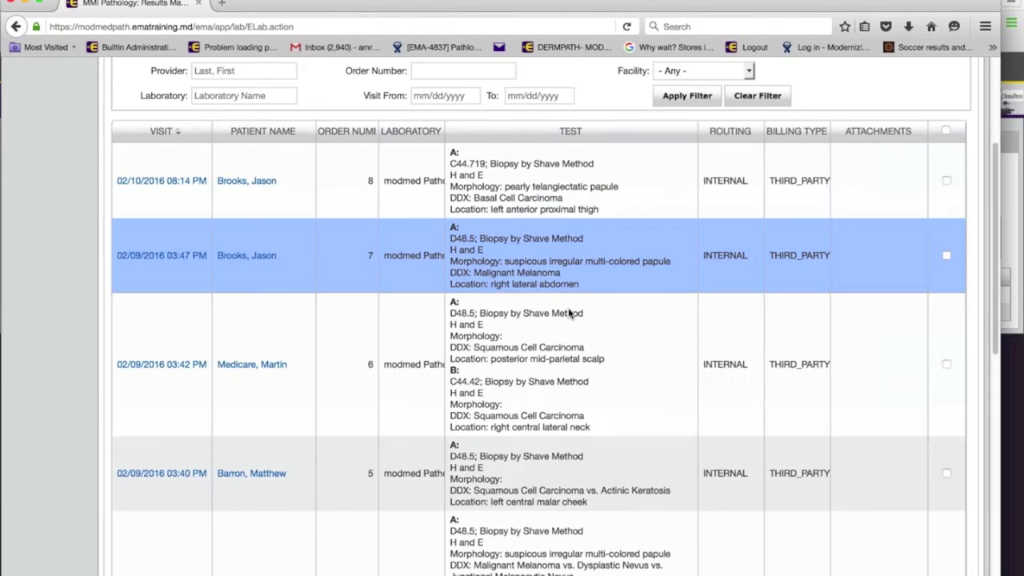
scroll(570, 314, down, 1)
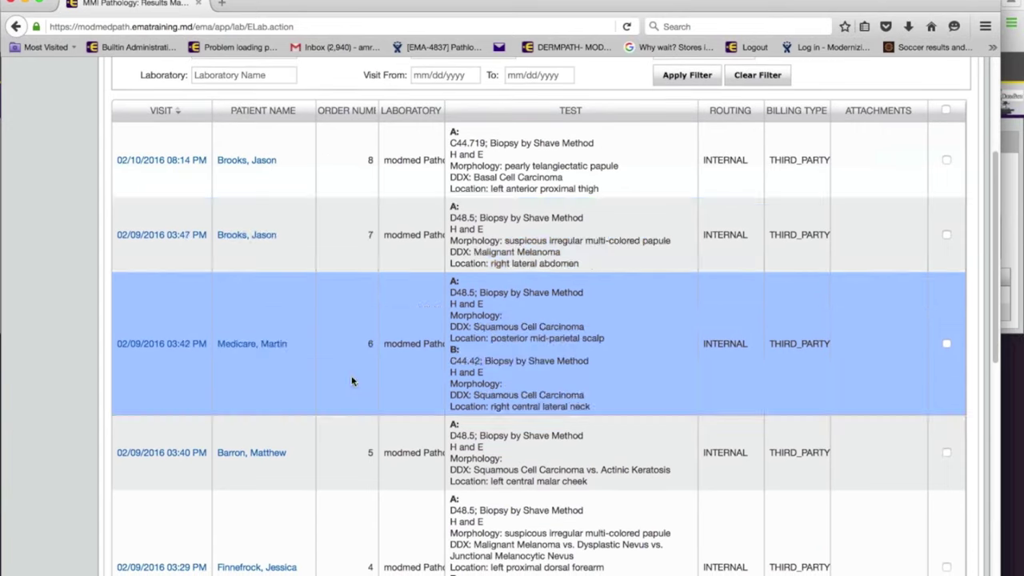
click(540, 166)
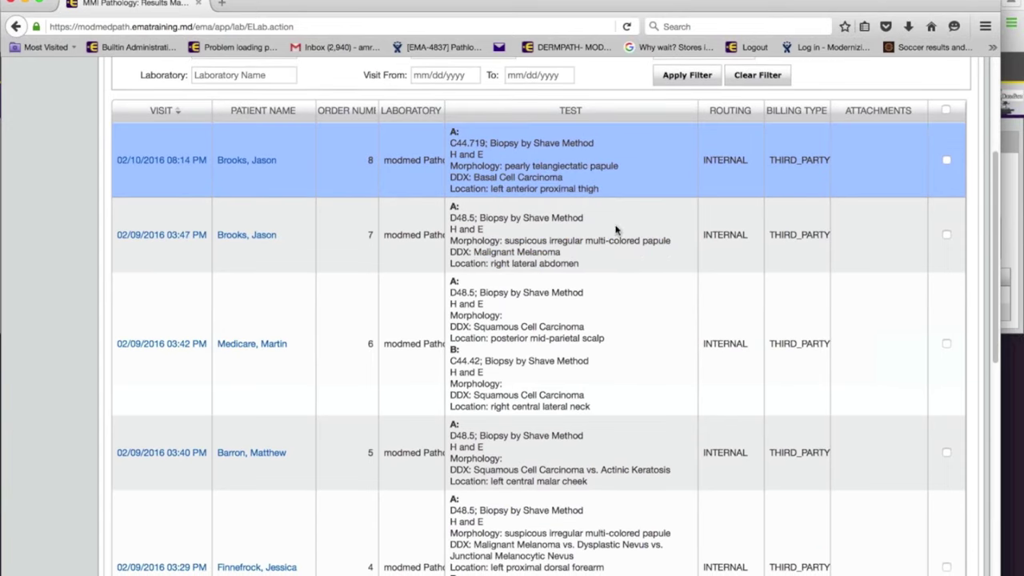
click(552, 376)
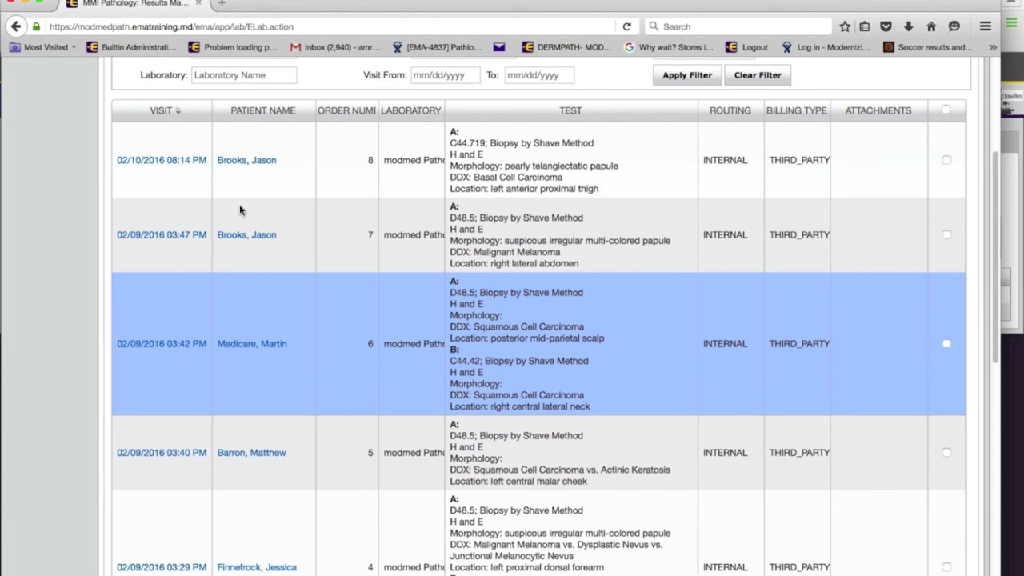
click(155, 169)
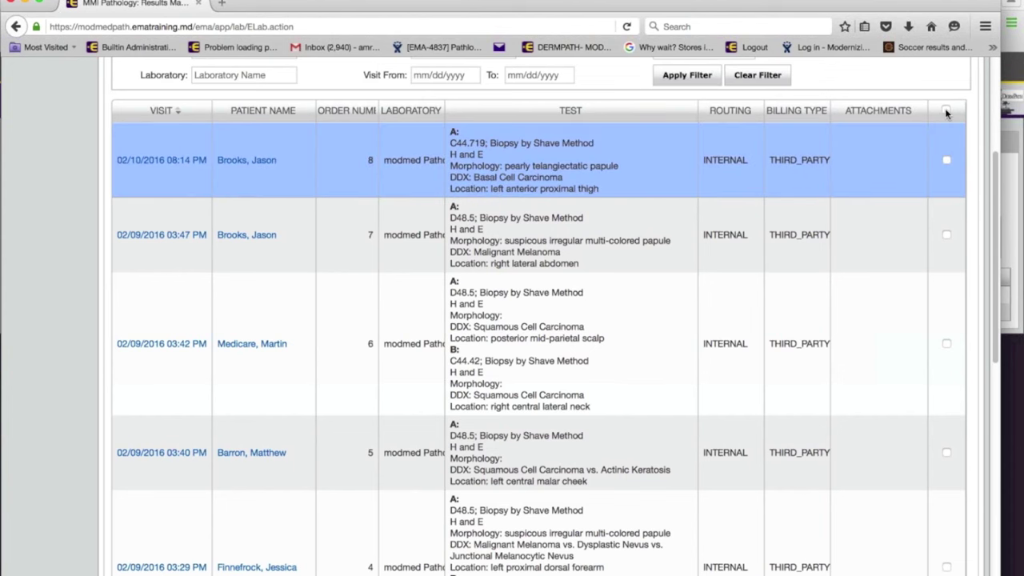
Select the three most recent pending outbound orders and send them.
click(946, 160)
click(946, 235)
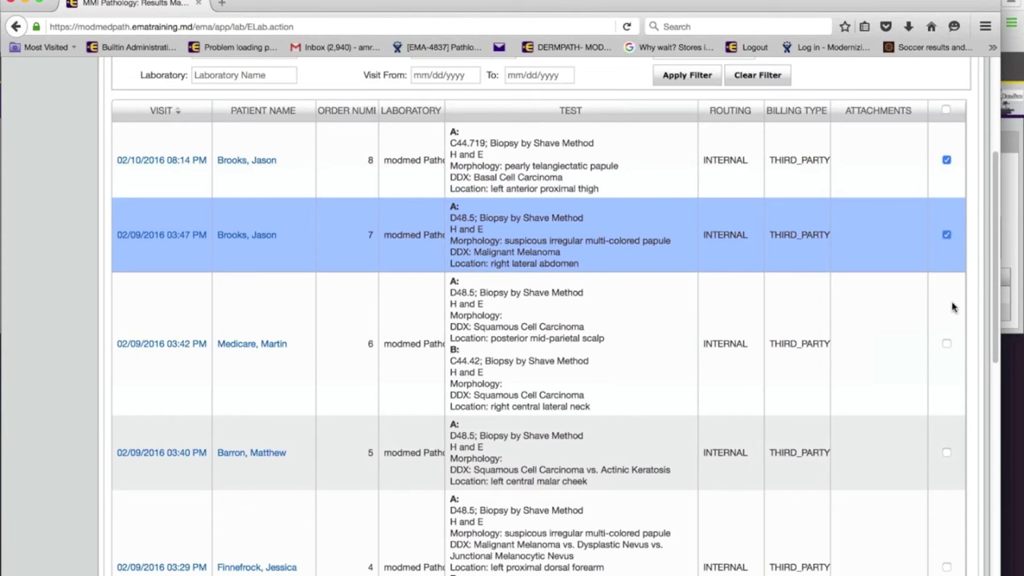
click(947, 345)
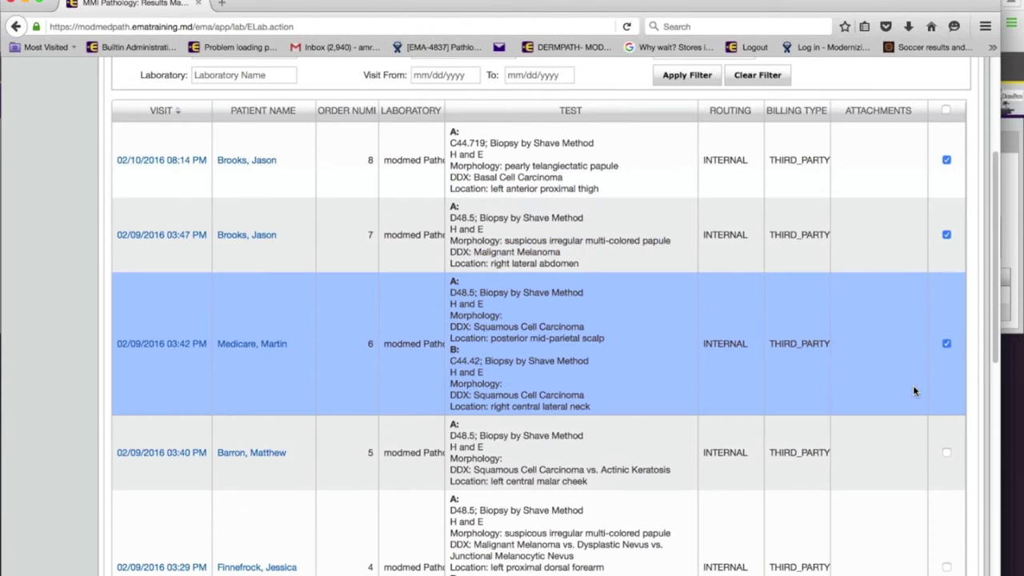
scroll(896, 400, up, 3)
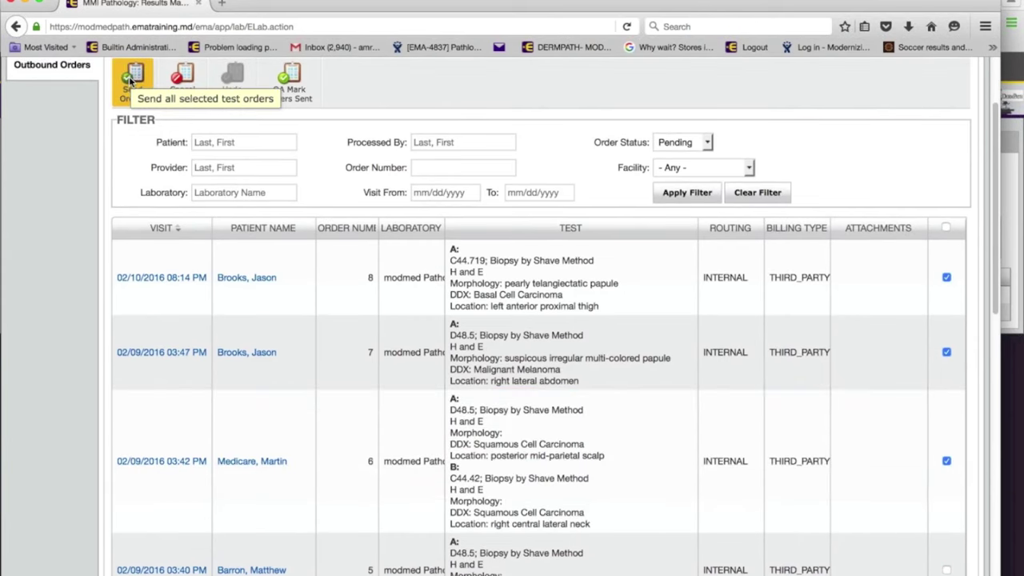
click(130, 80)
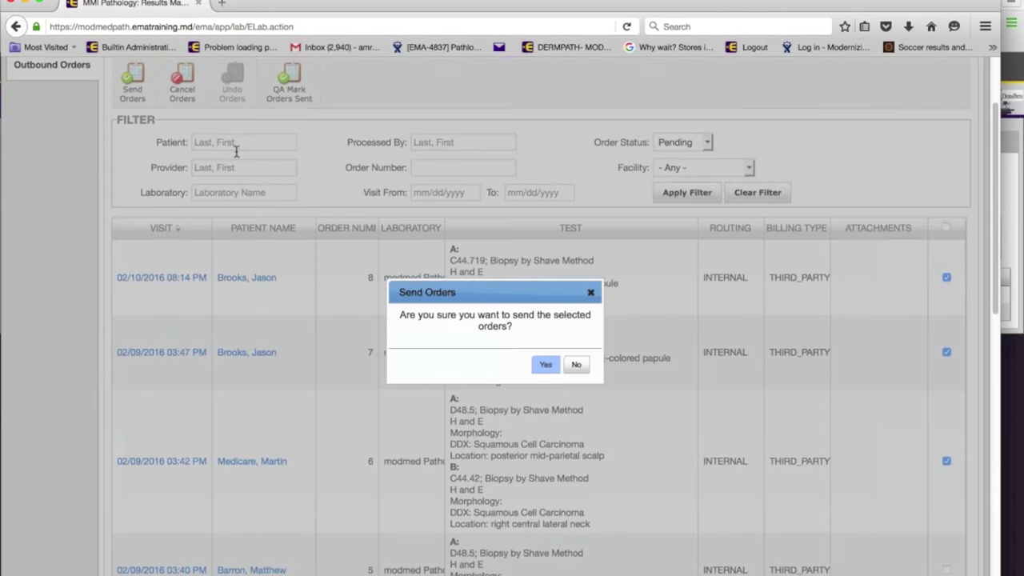
click(544, 364)
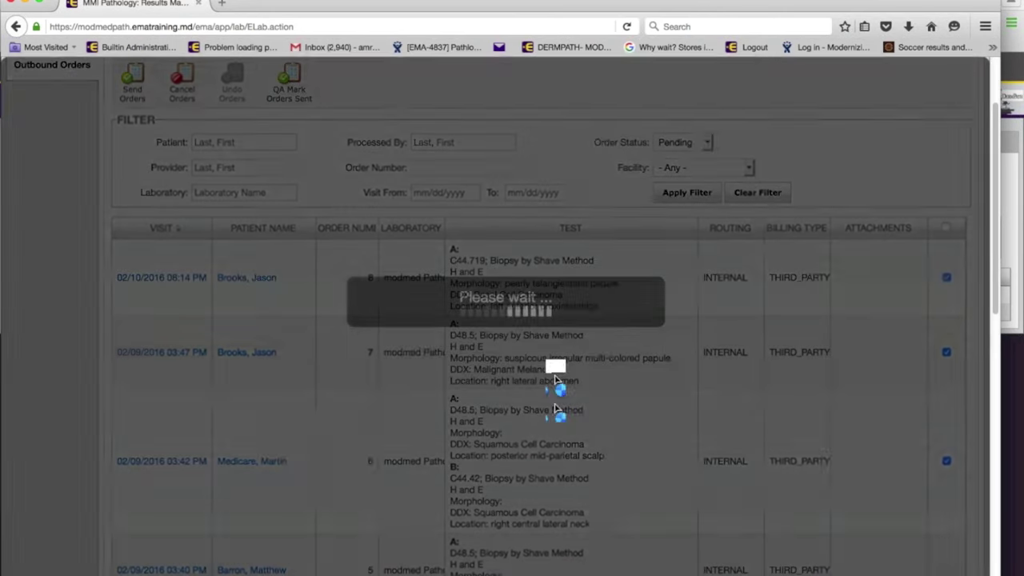
scroll(552, 240, up, 3)
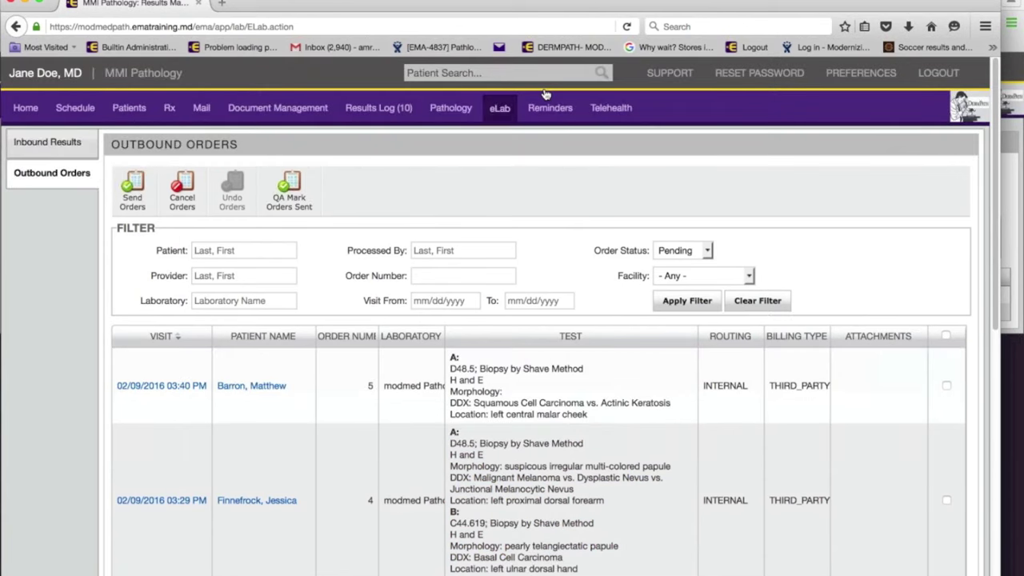
From the pathology Ready to Accession worklist, open a blank manual requisition entry, examine its sections and cancel it.
click(452, 110)
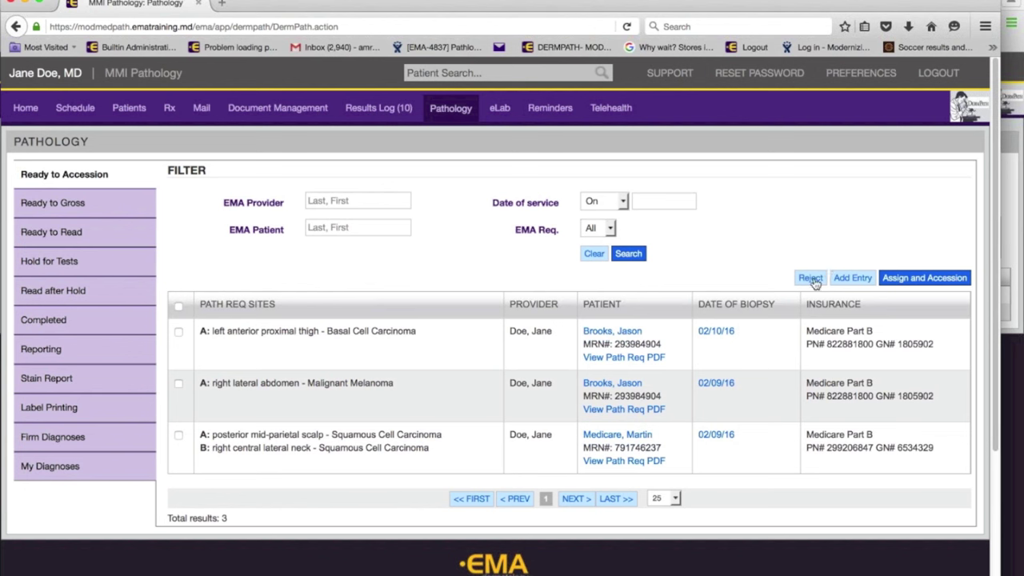
click(178, 332)
click(178, 332)
click(854, 278)
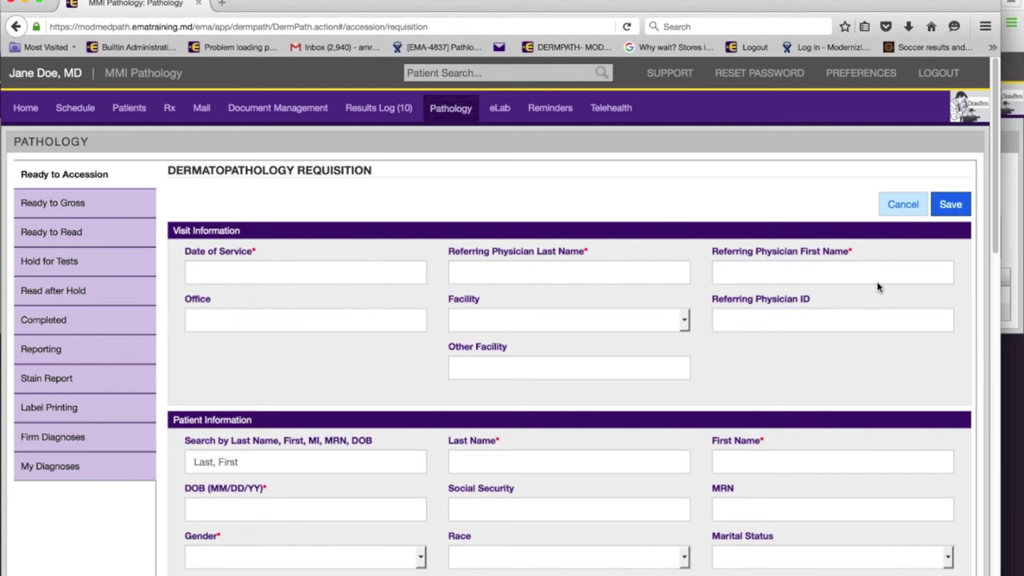
scroll(878, 286, down, 10)
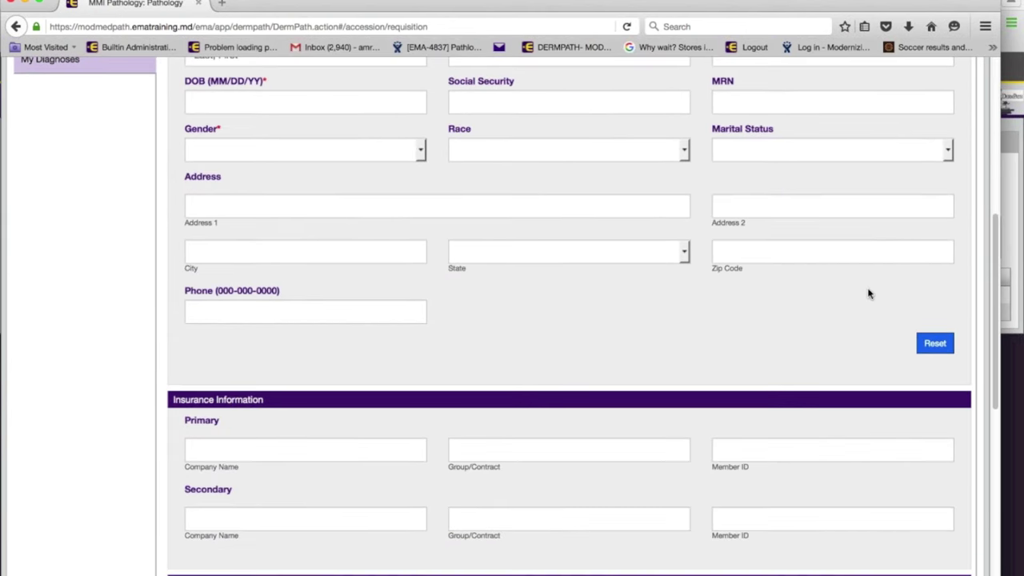
scroll(862, 294, down, 2)
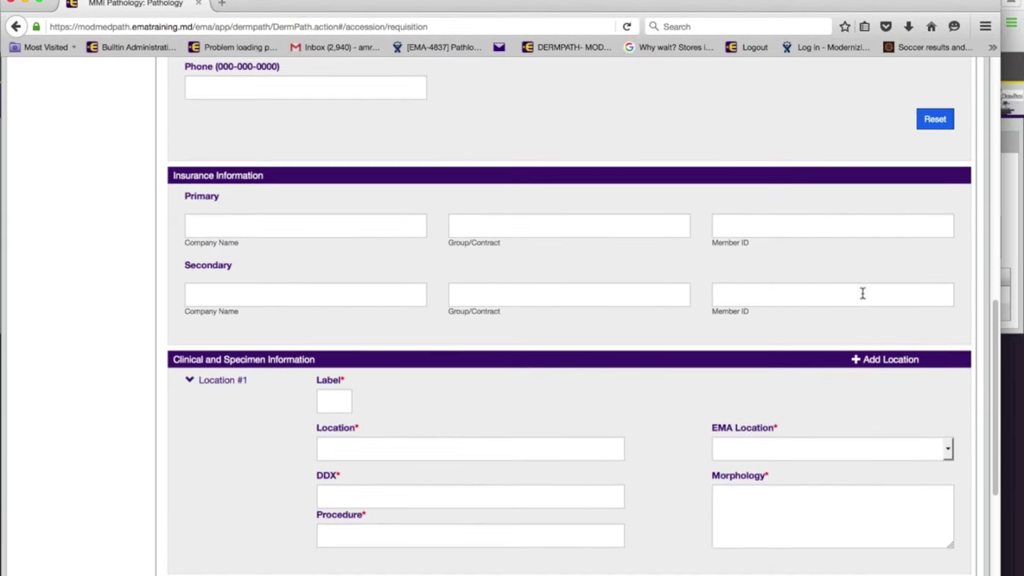
scroll(863, 294, down, 1)
scroll(861, 296, up, 17)
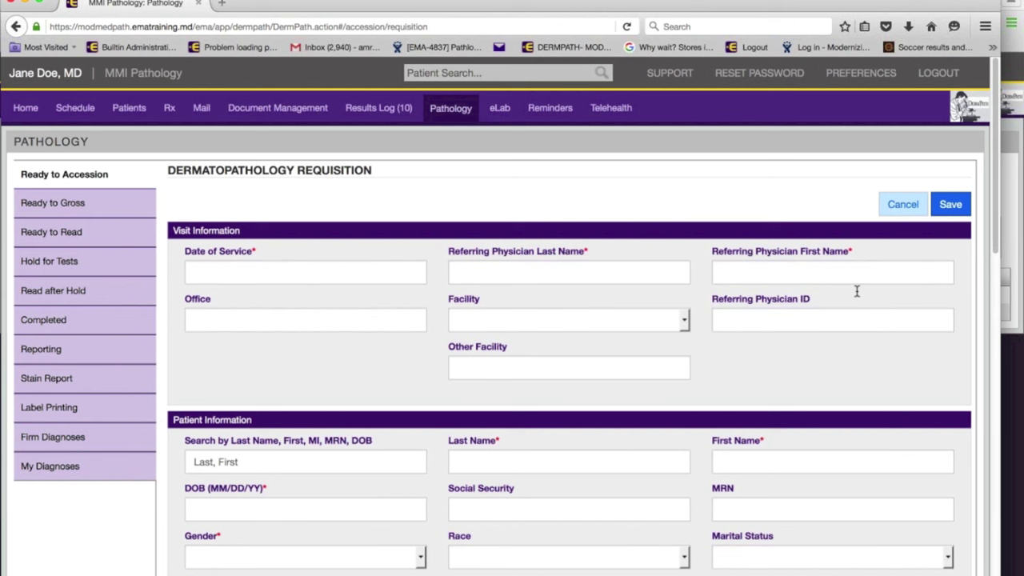
click(897, 202)
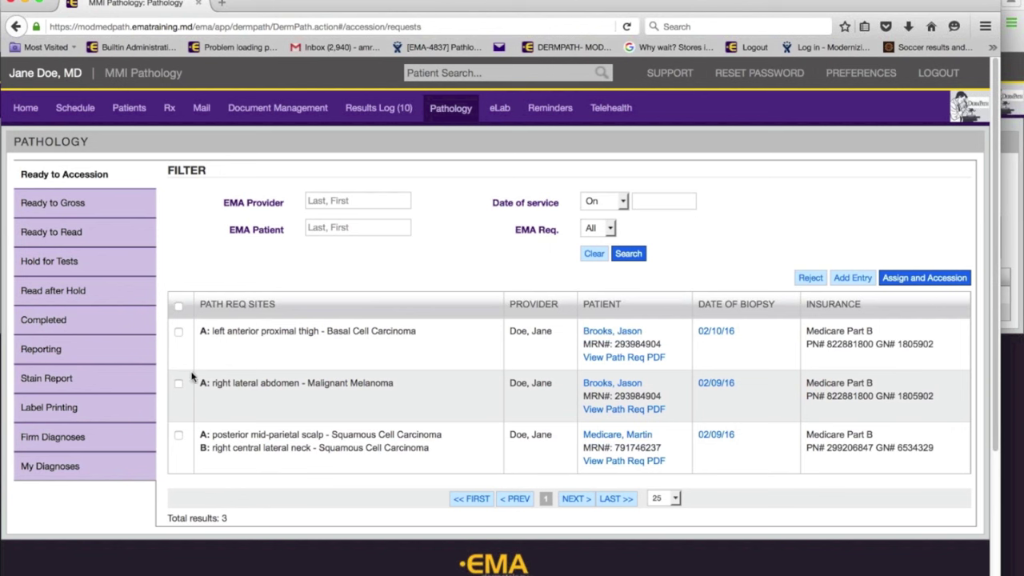
Open the two-site Squamous Cell Carcinoma requisition from the Ready to Accession worklist for assigning and accessioning.
click(178, 332)
click(178, 331)
click(178, 435)
click(944, 280)
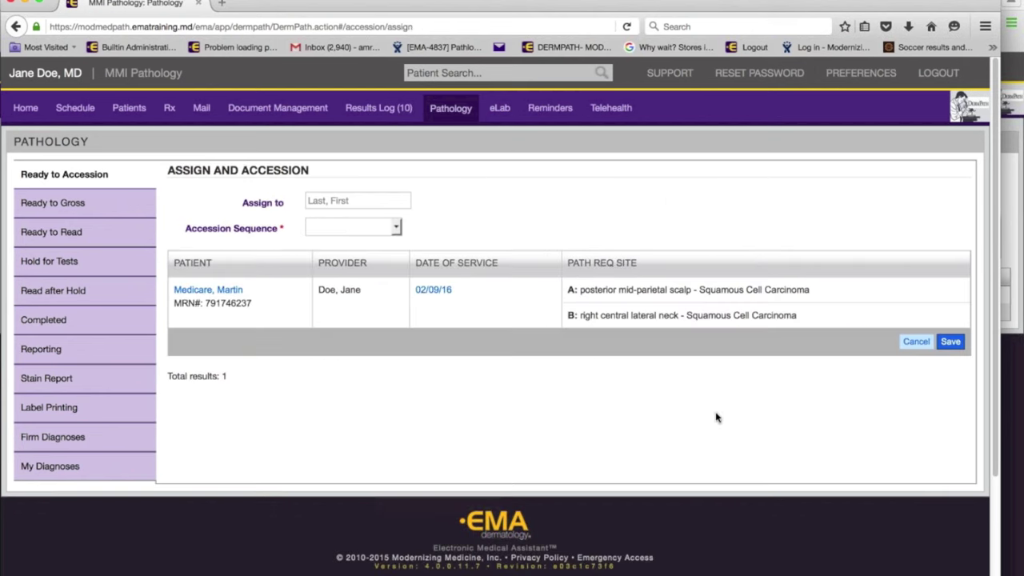
Generate accession numbers for both specimens with the MP16 (auto alpha) sequence and save them without assigning a reader.
click(330, 200)
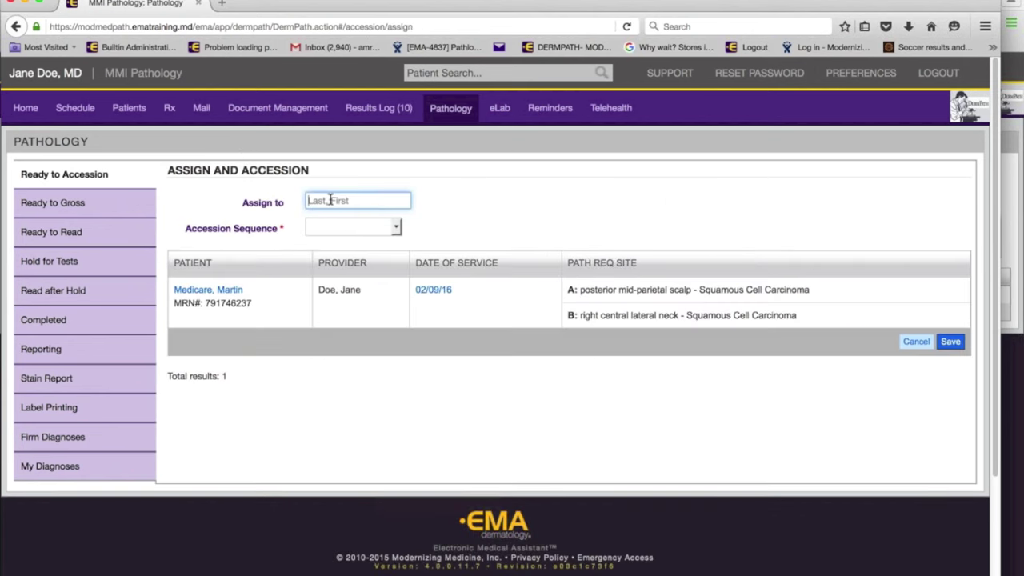
click(395, 229)
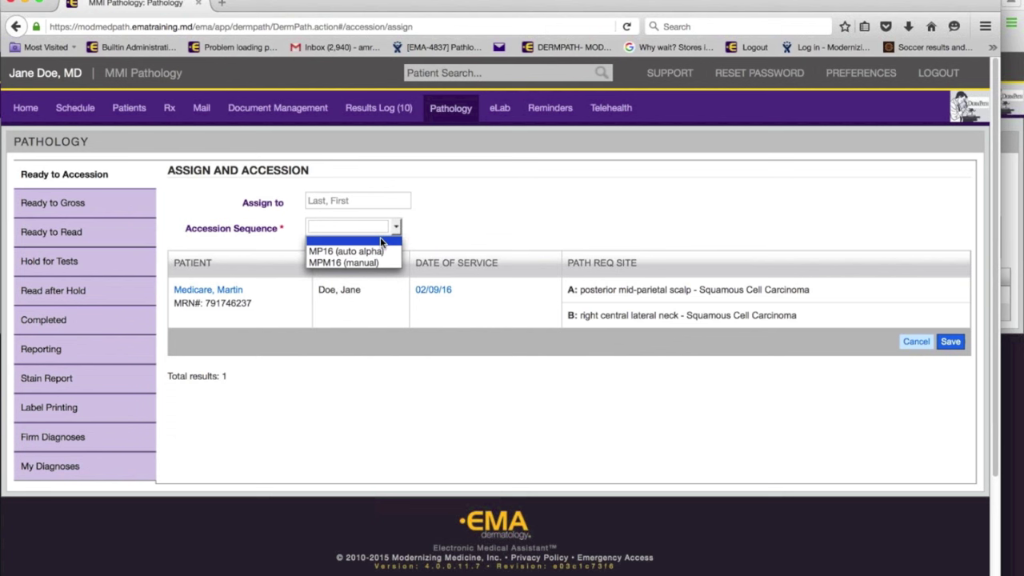
click(381, 240)
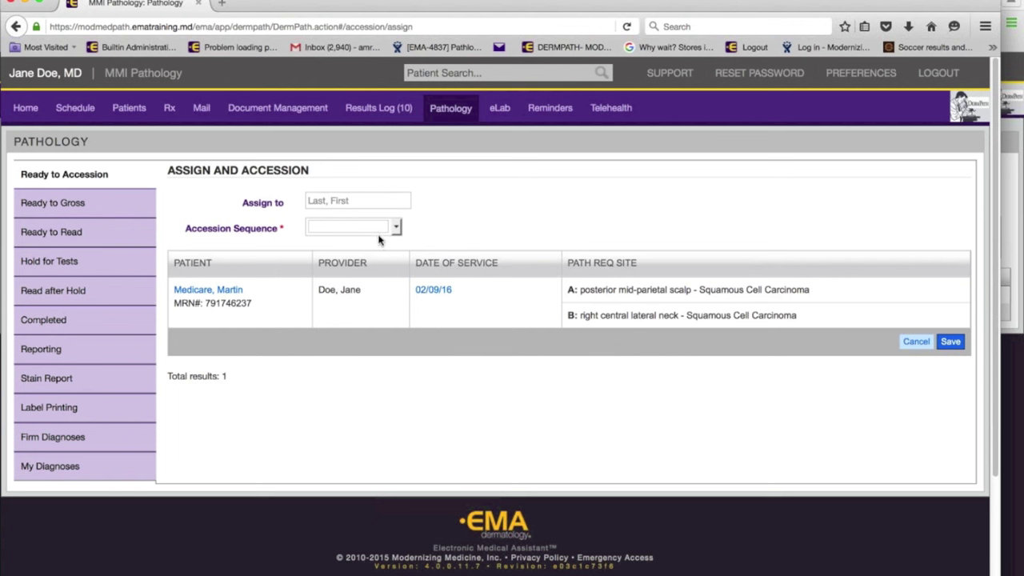
click(392, 234)
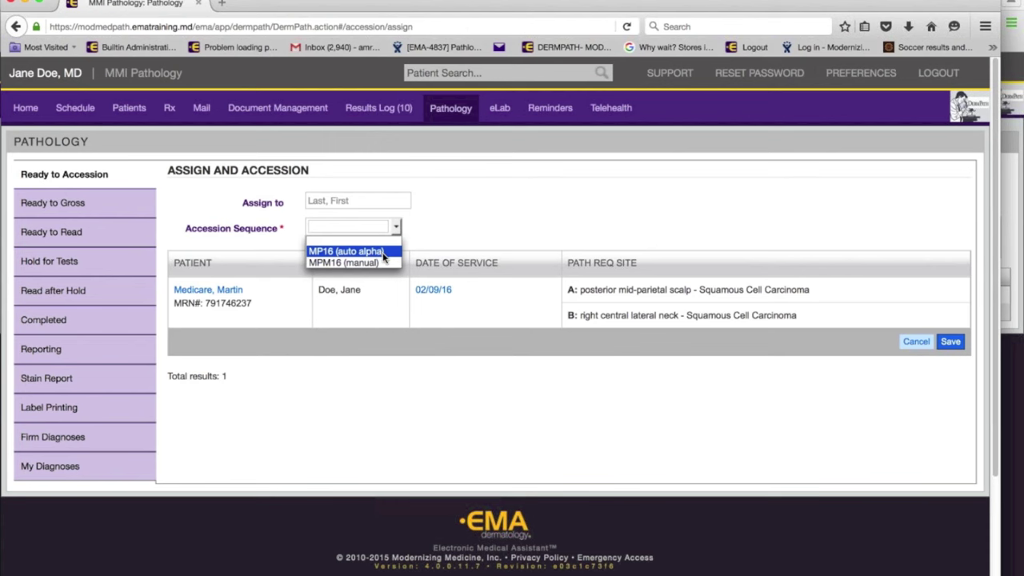
click(386, 252)
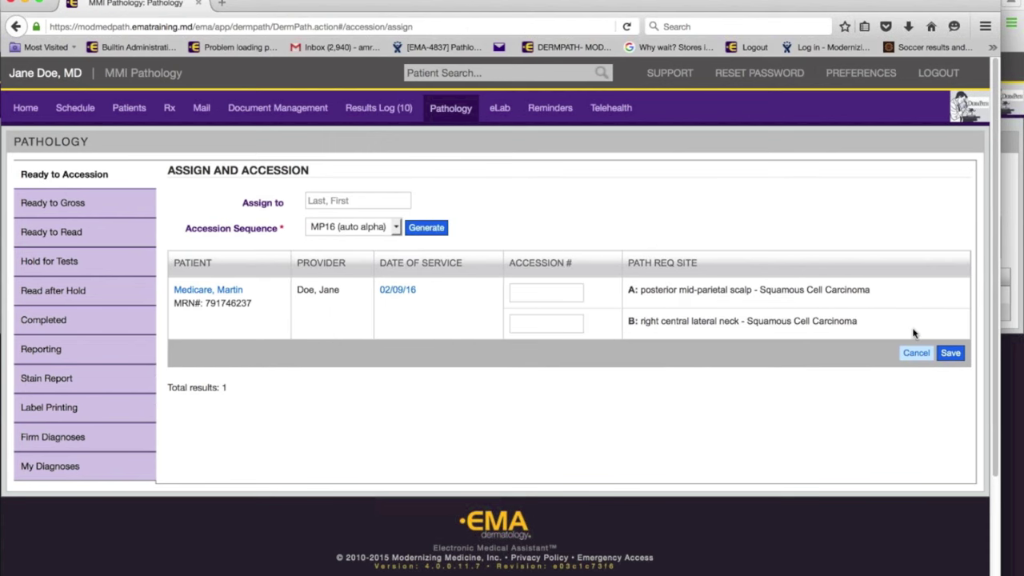
click(429, 230)
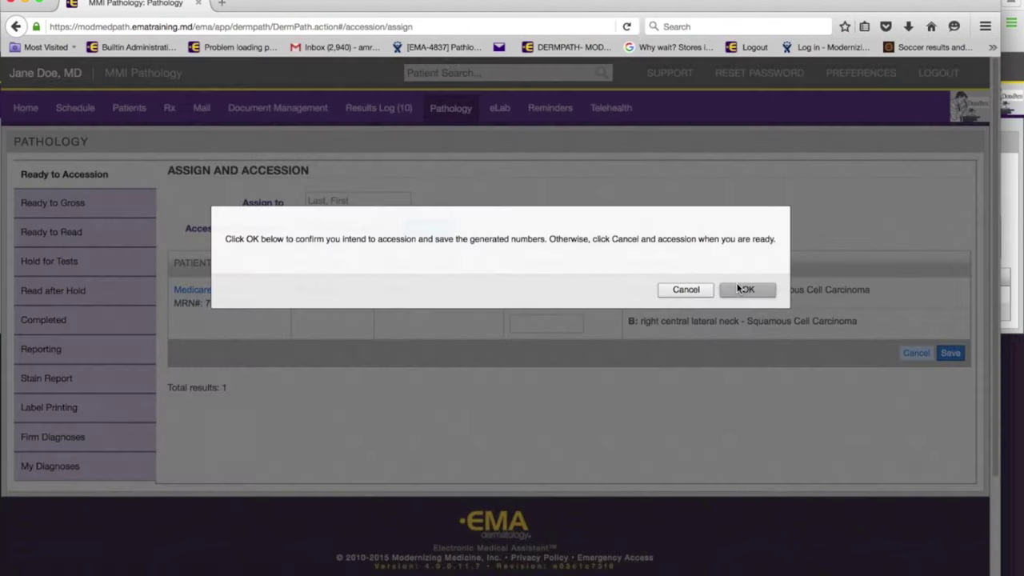
click(737, 286)
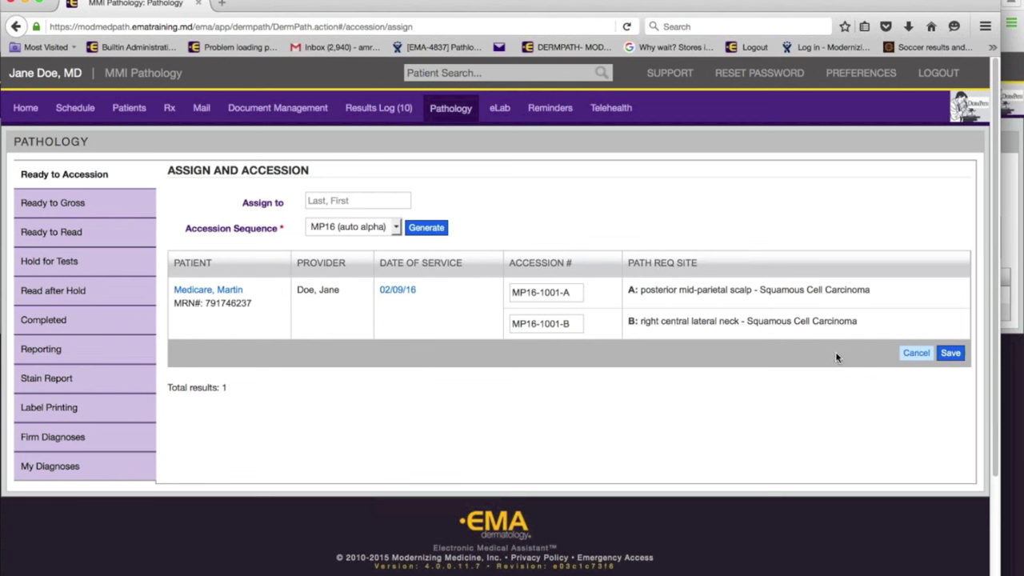
click(957, 349)
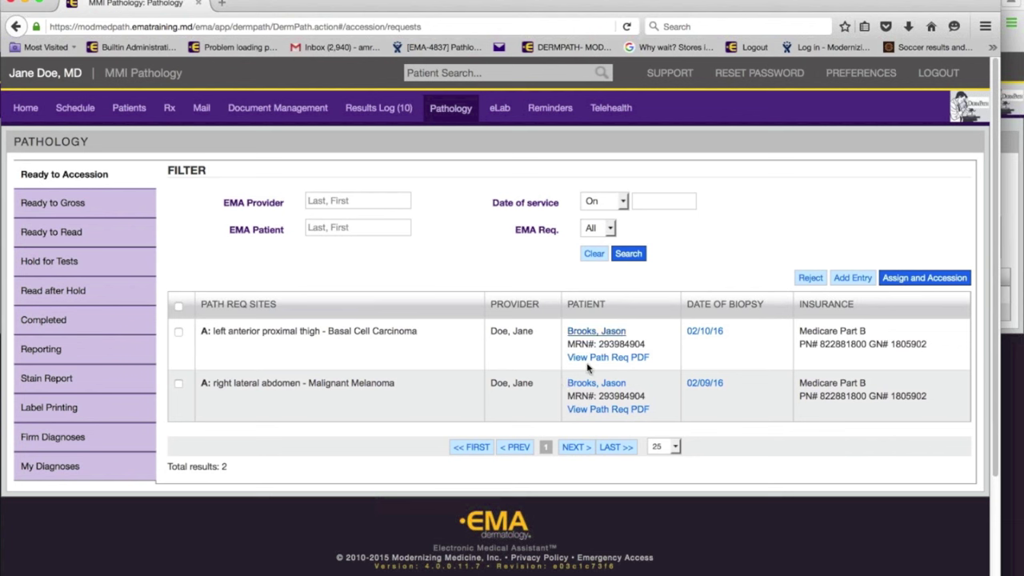
Accession the left anterior proximal thigh Basal Cell Carcinoma request with the MPM16 (manual) sequence, number 2012 and suffix A, and save it.
click(179, 333)
click(927, 284)
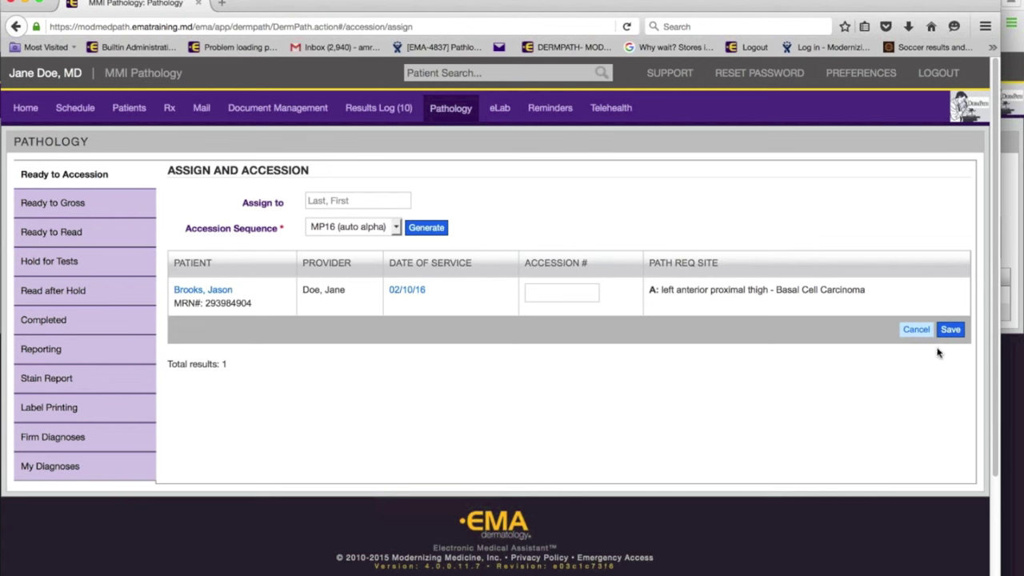
click(395, 229)
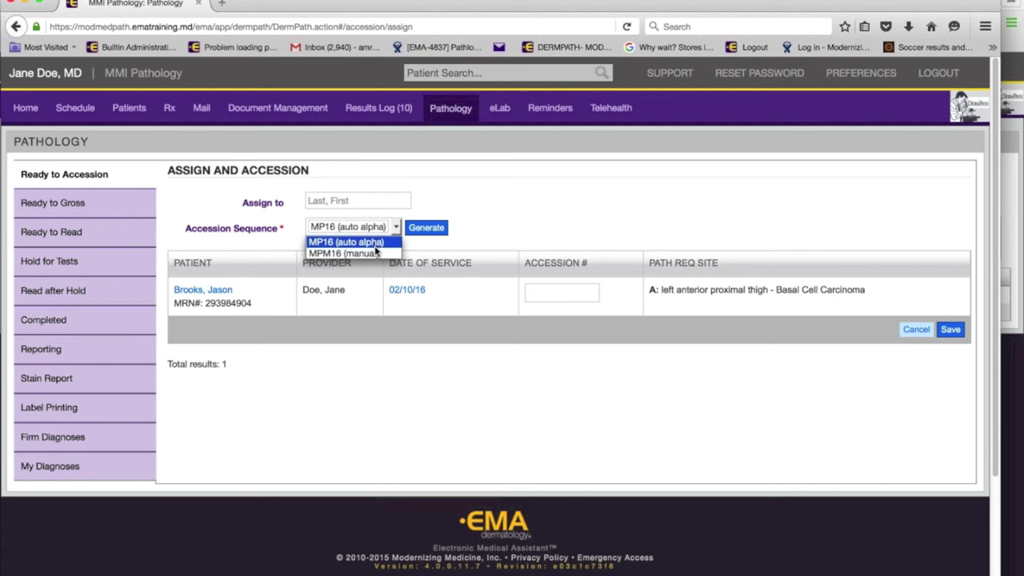
click(380, 253)
click(553, 293)
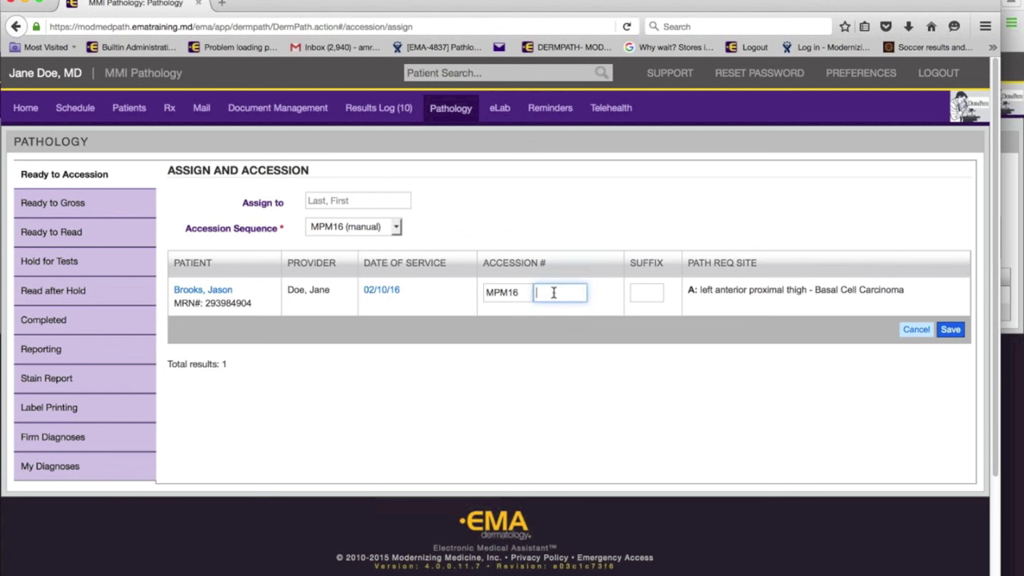
text(2012)
click(648, 290)
text(A)
click(950, 330)
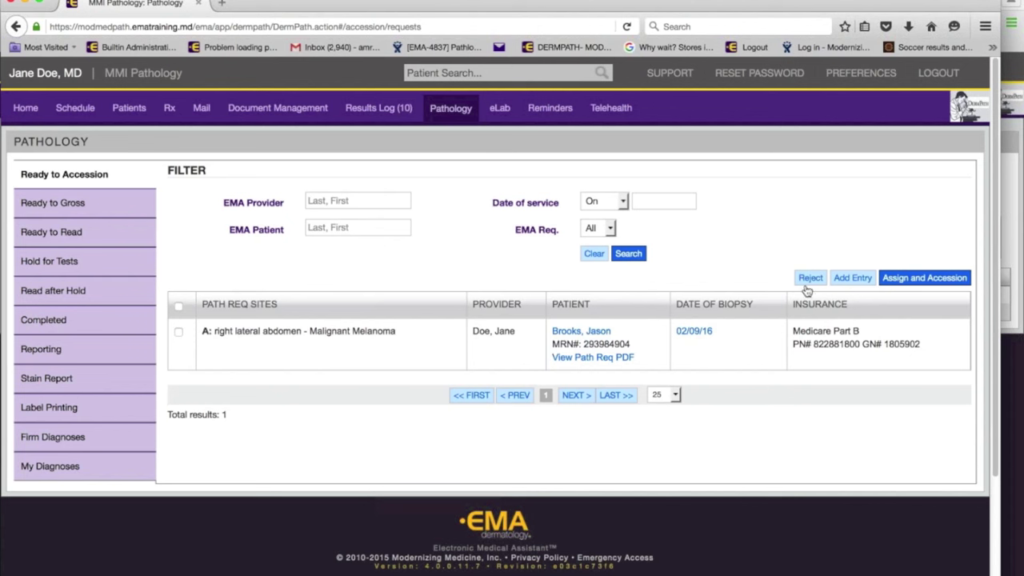
Open the Ready to Gross worklist and examine its filter fields and accessioned specimens.
click(88, 208)
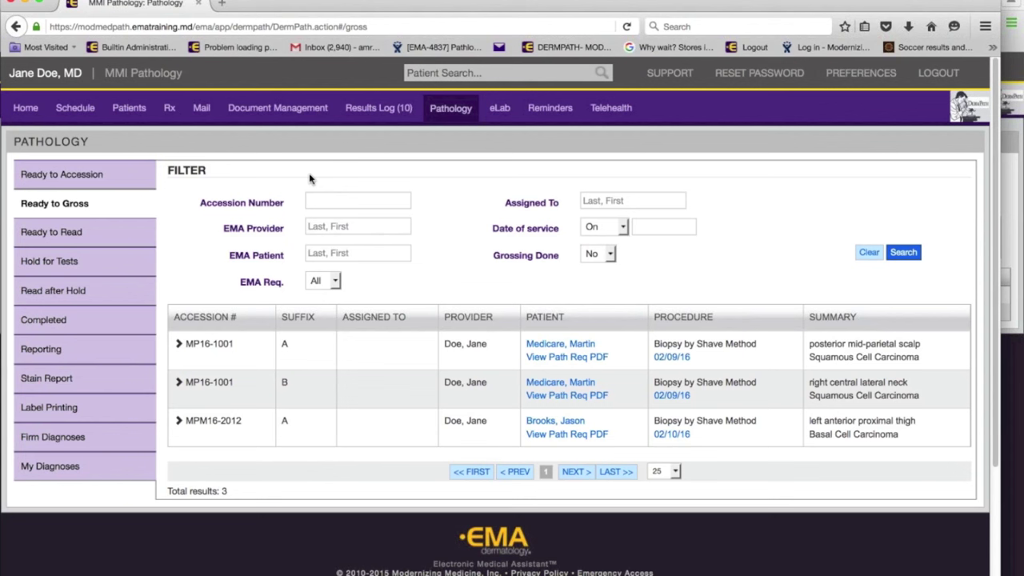
click(380, 202)
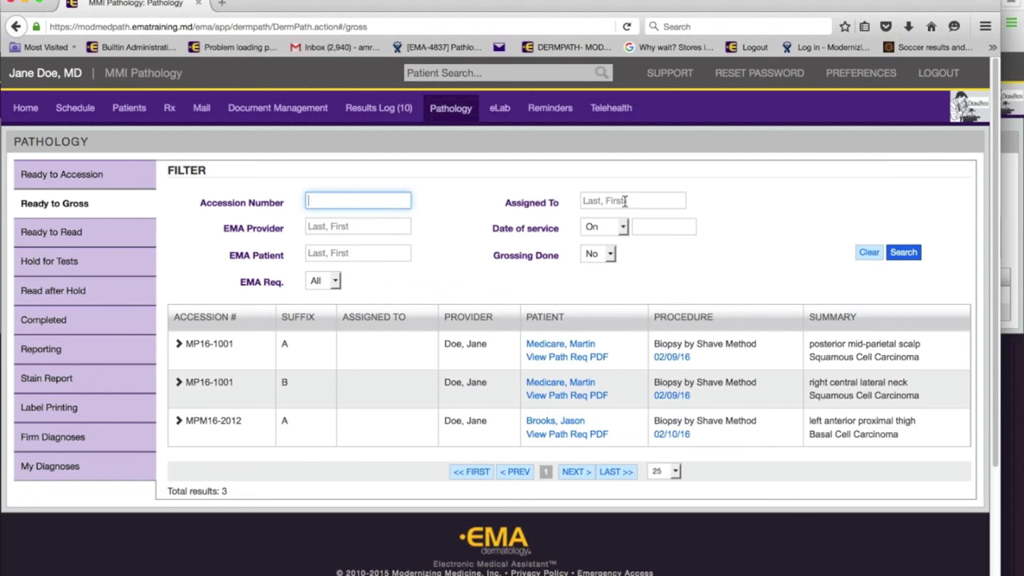
click(322, 254)
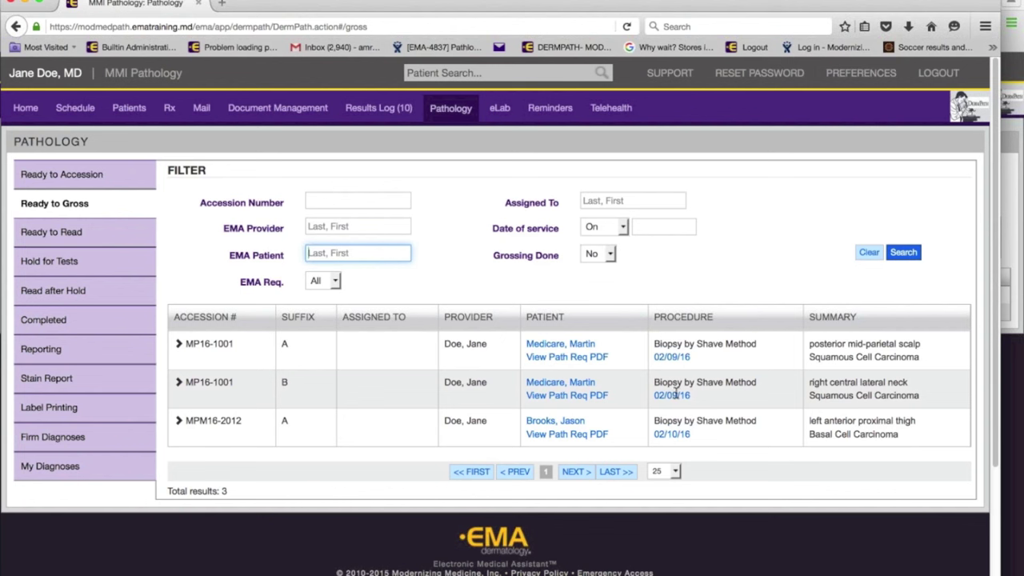
View the first specimen's patient chart and its 02/09/16 visit note in separate browser tabs, and return to the Ready to Gross worklist.
right_click(549, 346)
click(581, 346)
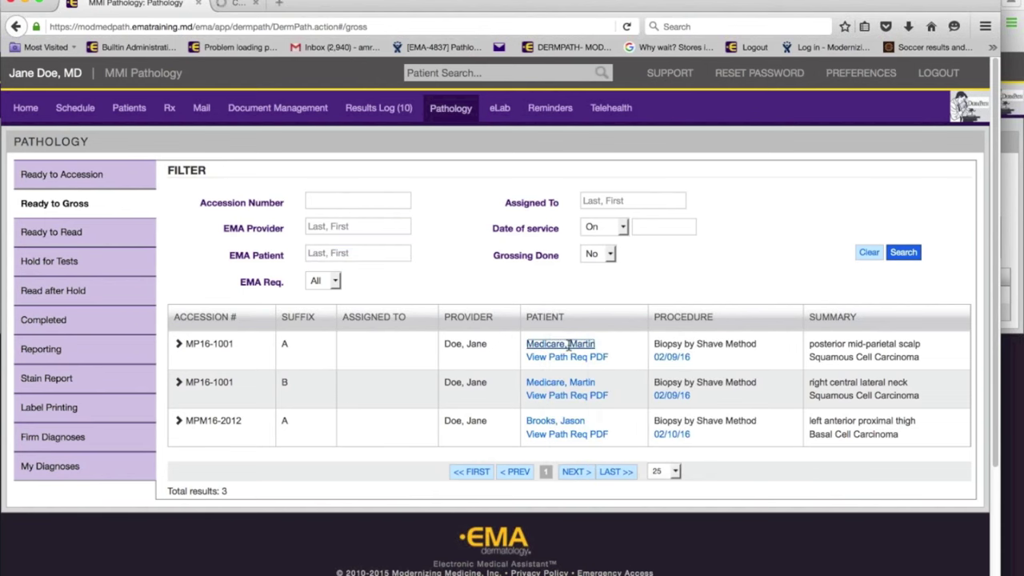
click(276, 4)
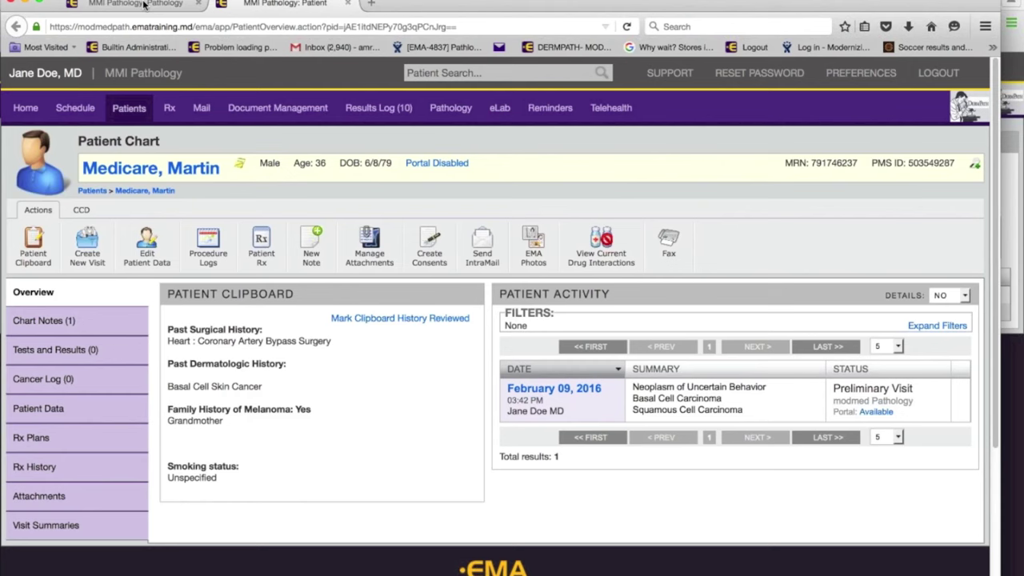
click(144, 4)
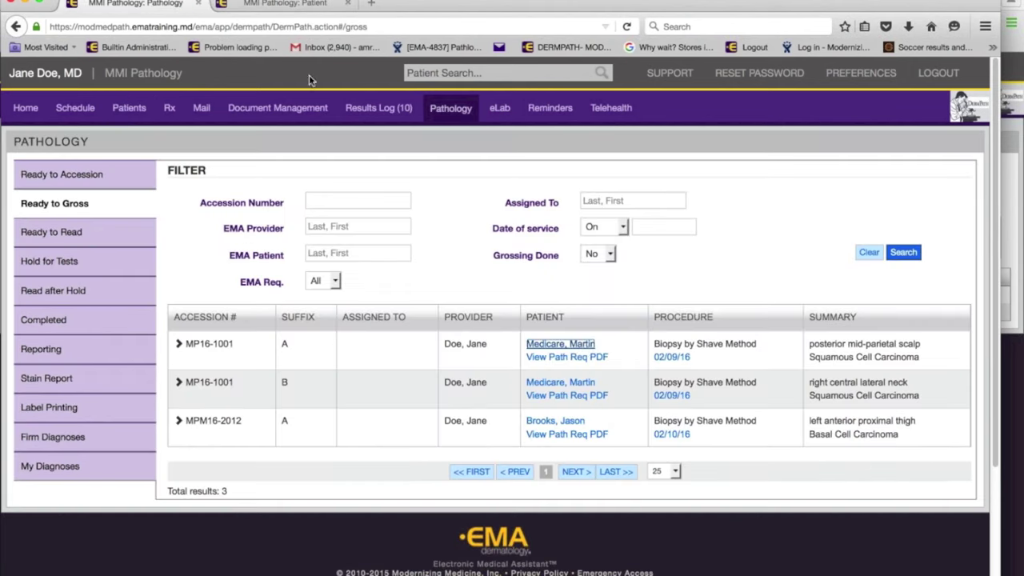
right_click(674, 358)
click(692, 355)
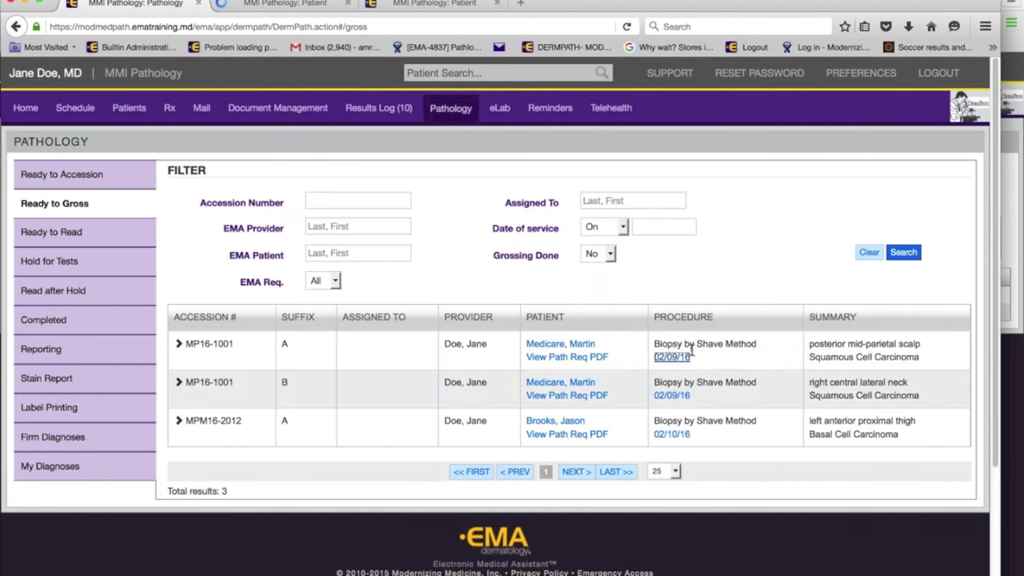
click(276, 4)
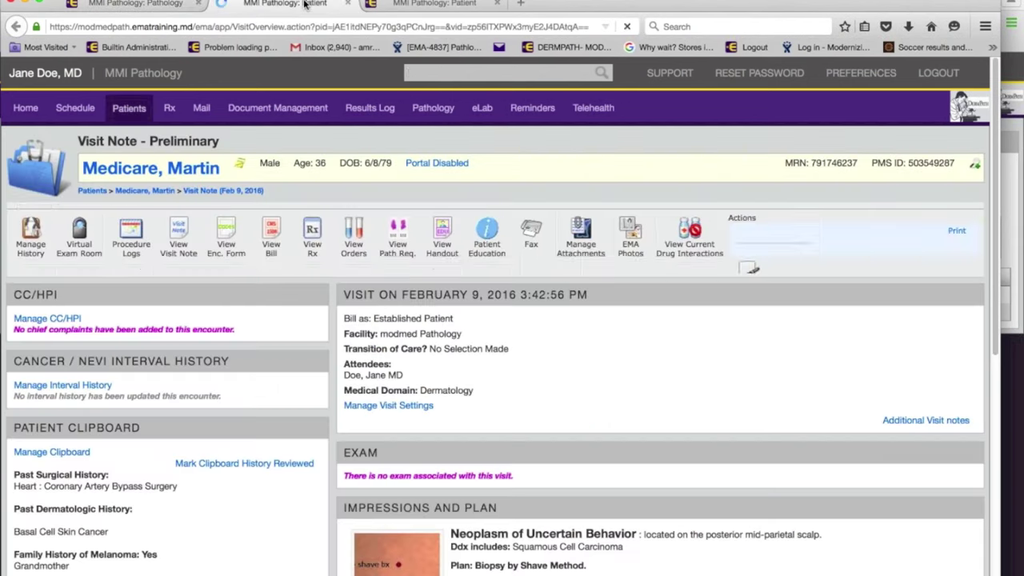
click(452, 108)
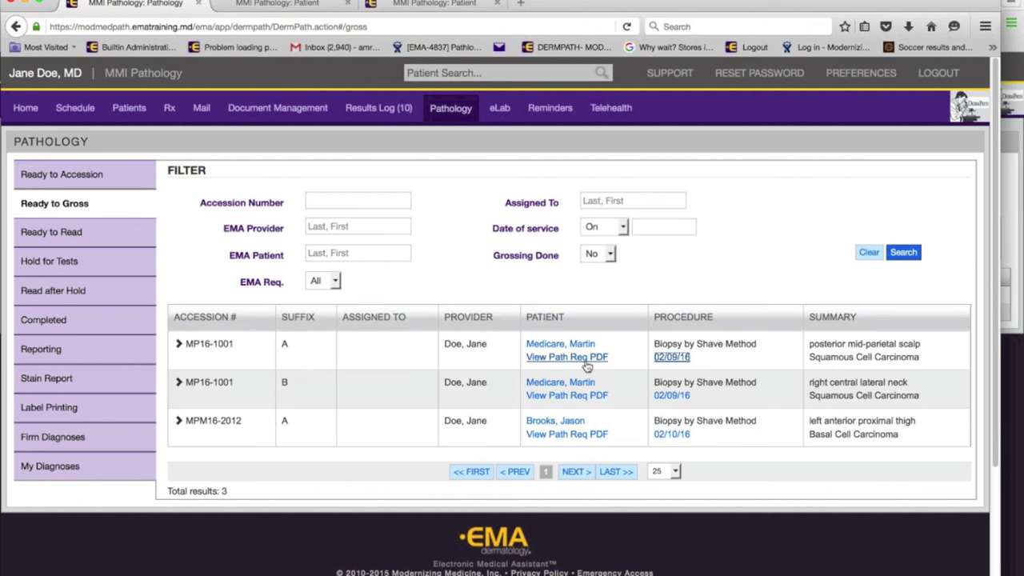
Expand the posterior mid-parietal scalp specimen and examine the fixation, labeling, descriptor and cassette sections of its structured gross form.
click(179, 344)
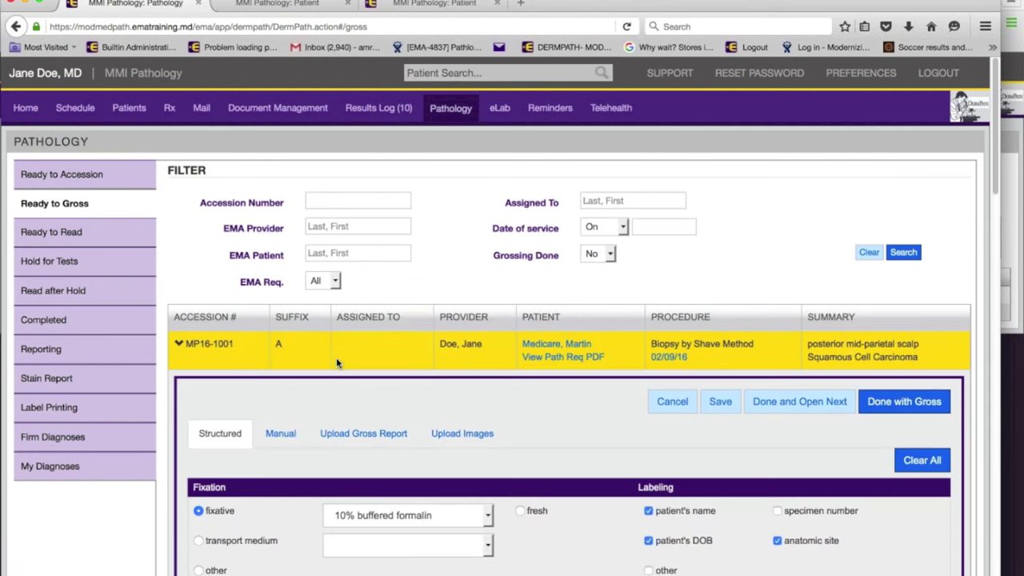
scroll(336, 358, down, 5)
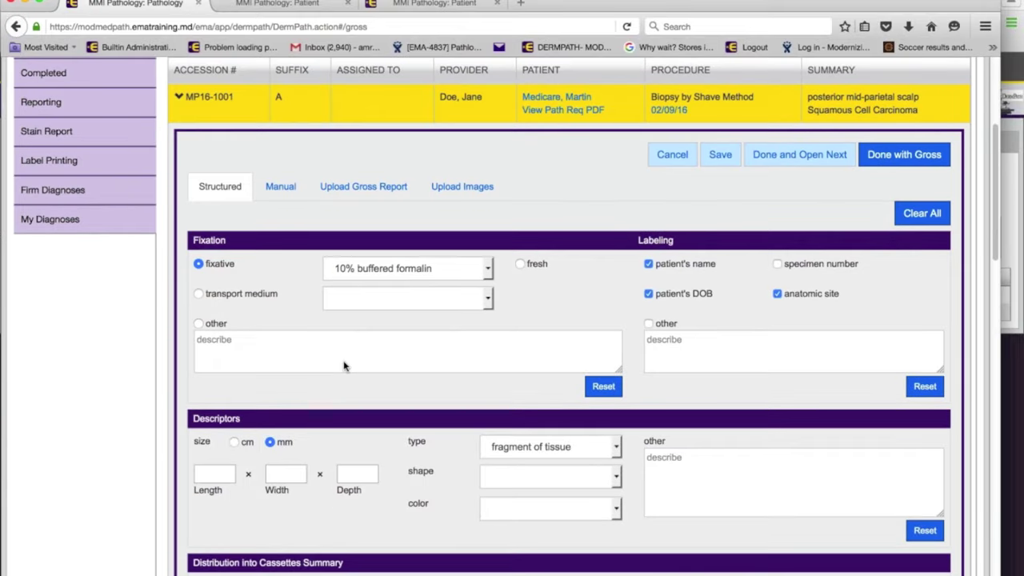
scroll(344, 366, down, 2)
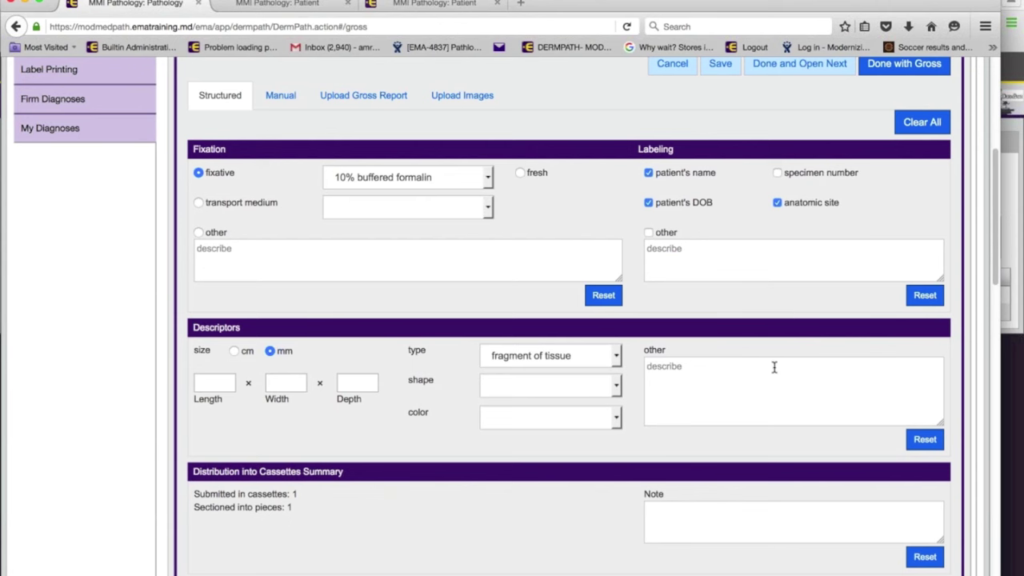
scroll(774, 367, down, 2)
scroll(773, 367, up, 3)
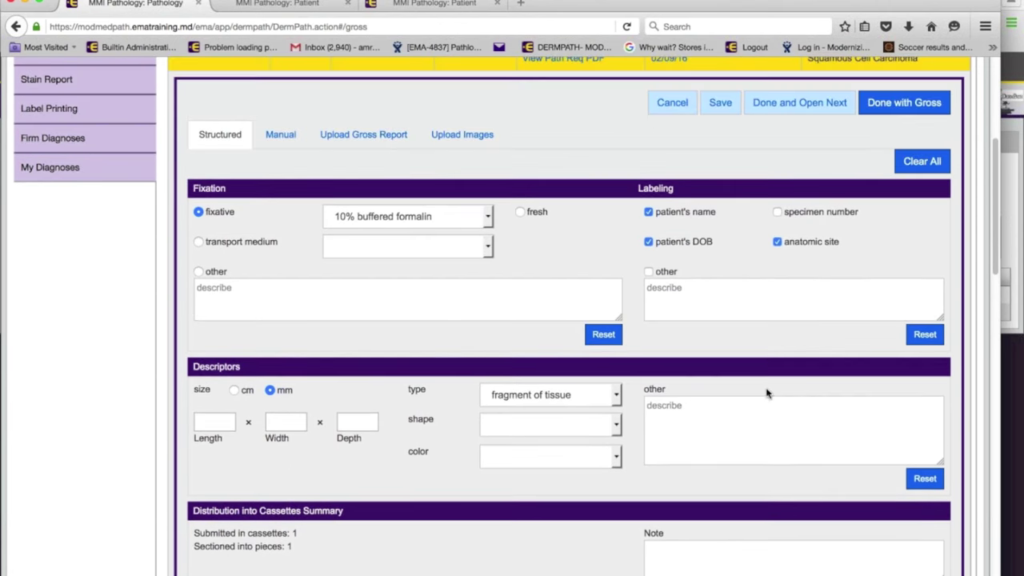
scroll(763, 422, down, 1)
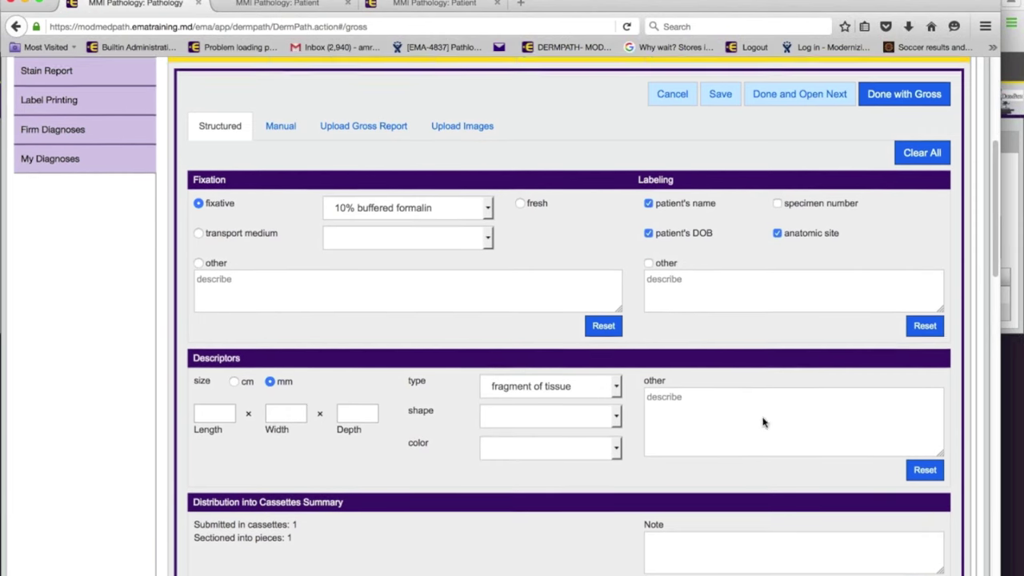
scroll(763, 422, down, 3)
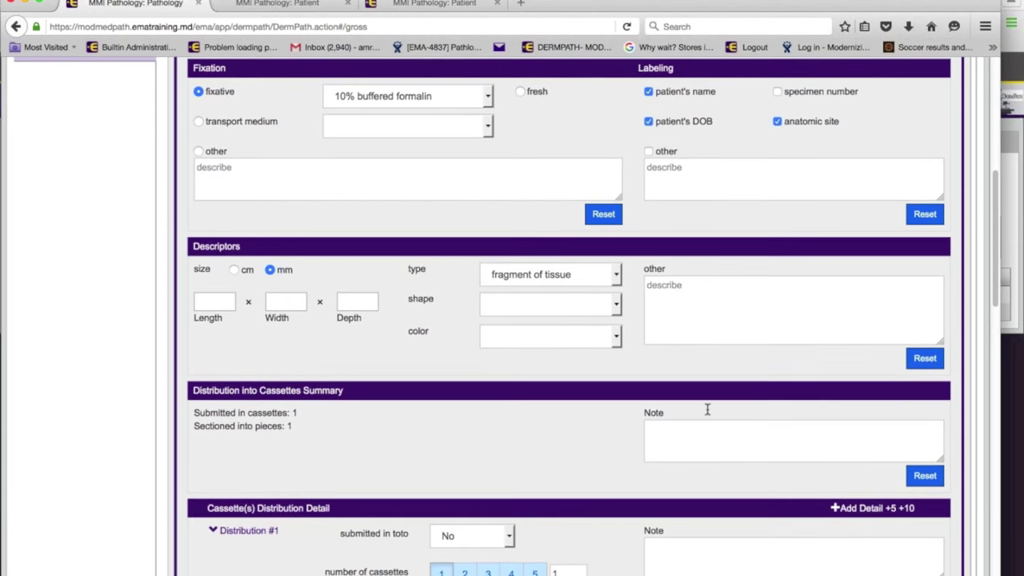
scroll(707, 409, down, 3)
scroll(707, 413, up, 3)
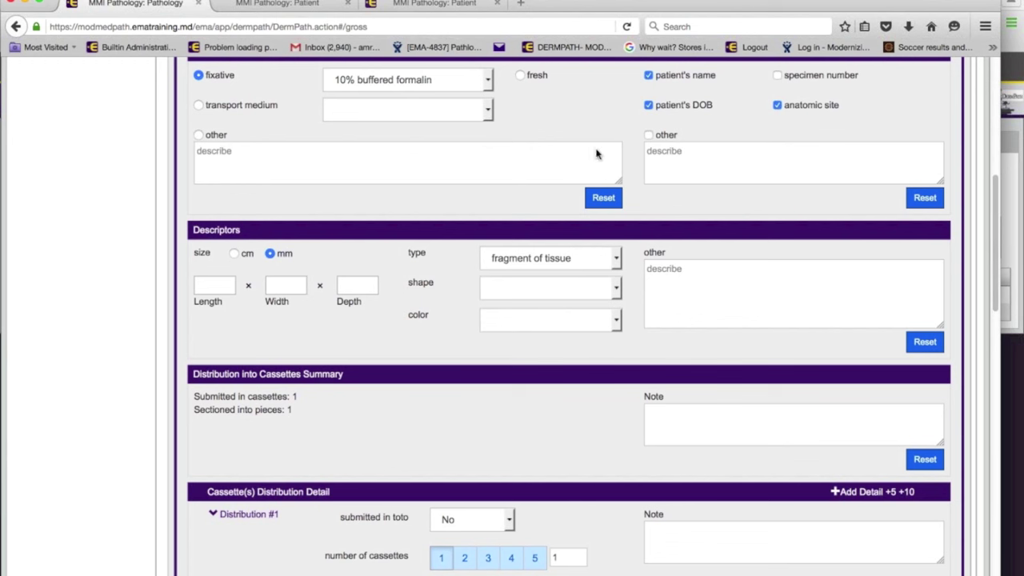
Set the specimen size in the gross descriptors to length 1, width 2 and depth 1 mm.
click(231, 288)
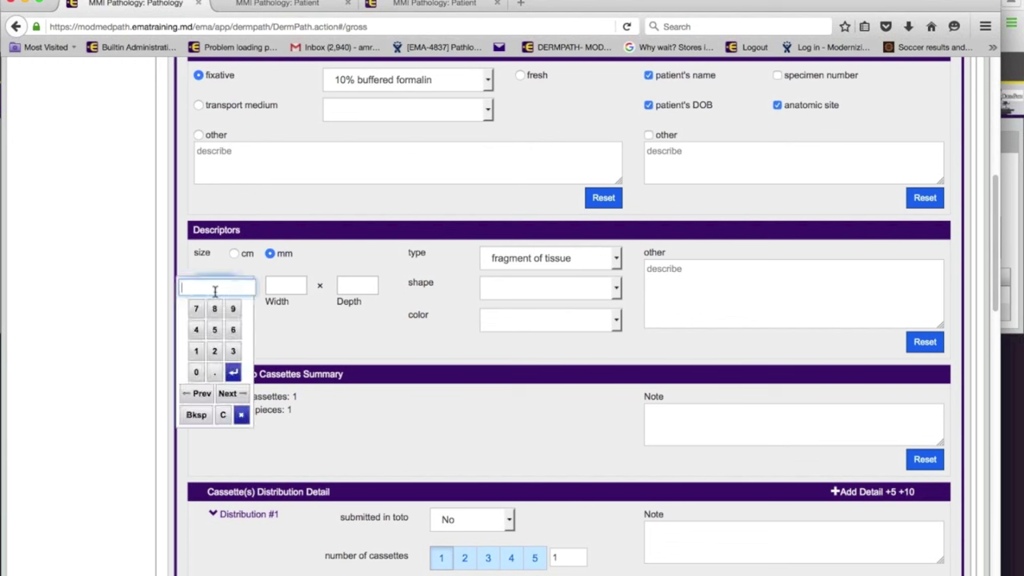
click(196, 352)
click(278, 285)
text(2)
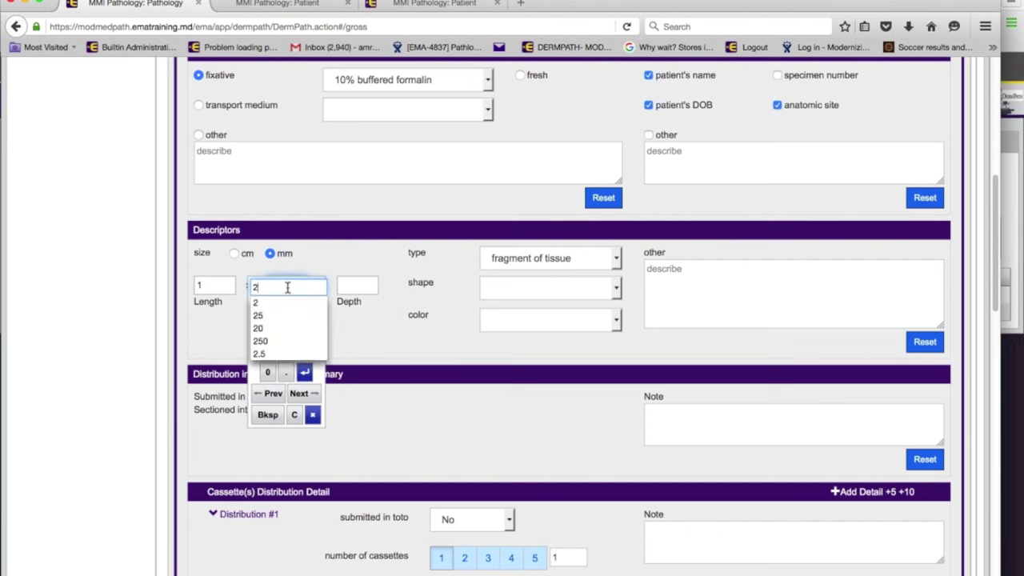
click(347, 287)
text(1)
click(418, 268)
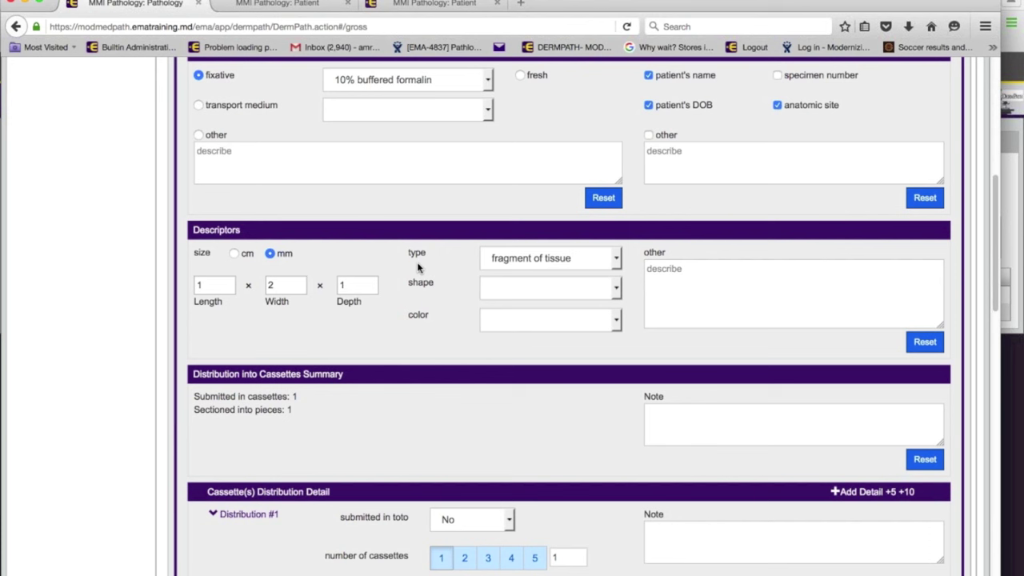
Add a second cassette distribution detail with 1 cassette, 1 piece per cassette and 1 slide.
scroll(465, 293, down, 3)
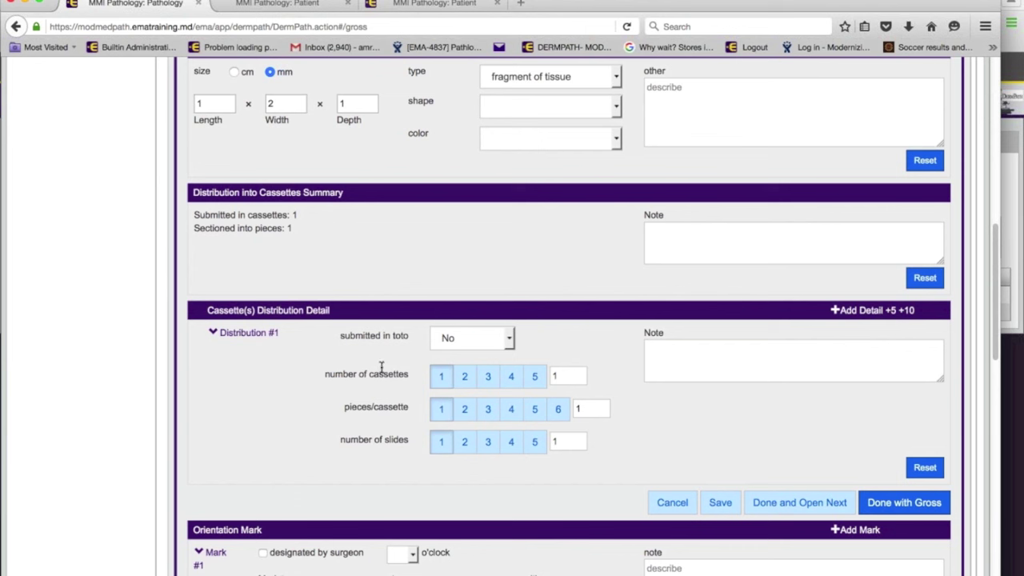
click(846, 312)
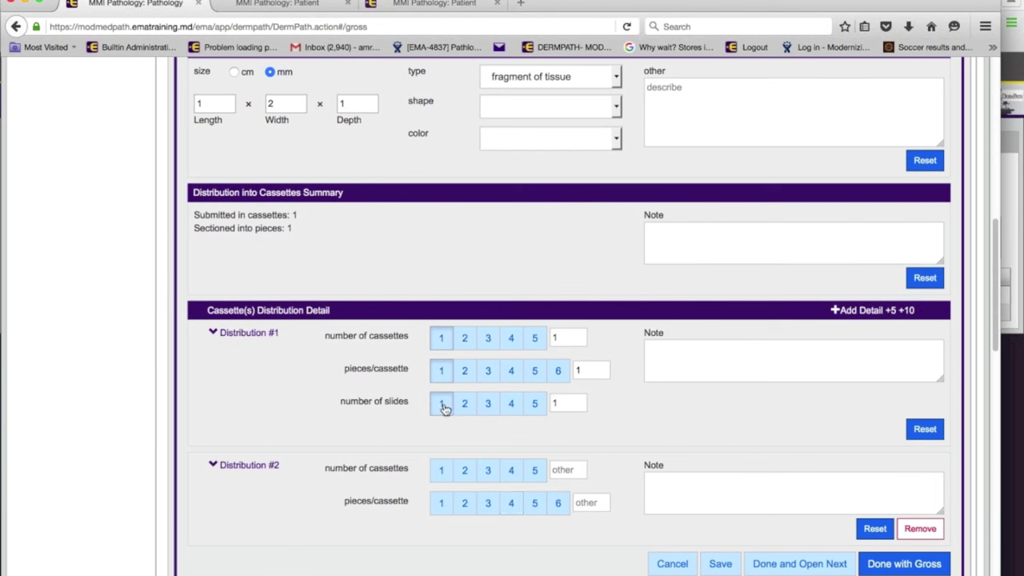
click(441, 472)
click(444, 505)
click(448, 538)
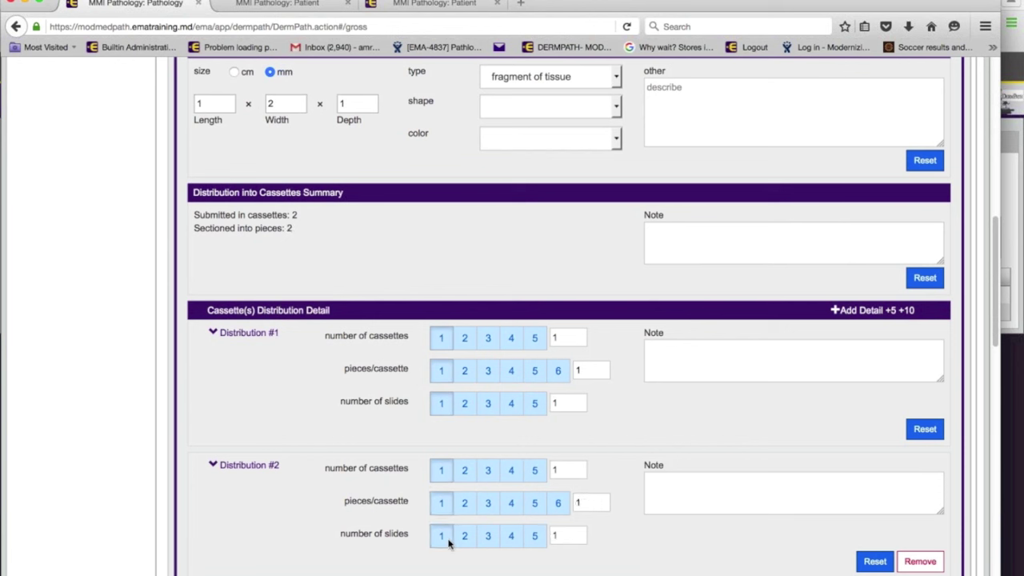
Examine the orientation mark, lesion, ink and additional notes sections of the scalp specimen's structured gross form.
scroll(632, 534, down, 2)
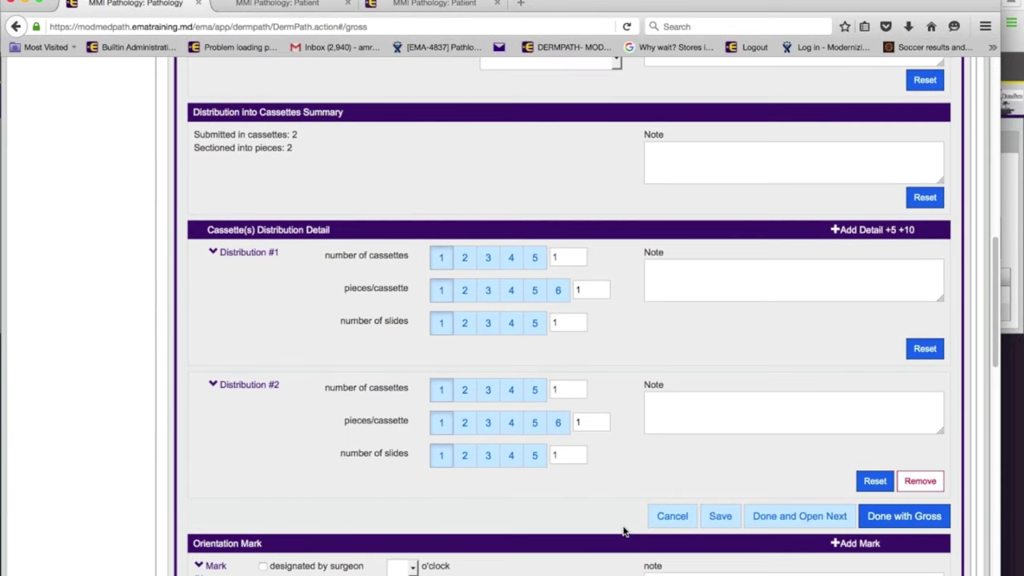
scroll(624, 530, down, 2)
scroll(592, 464, up, 1)
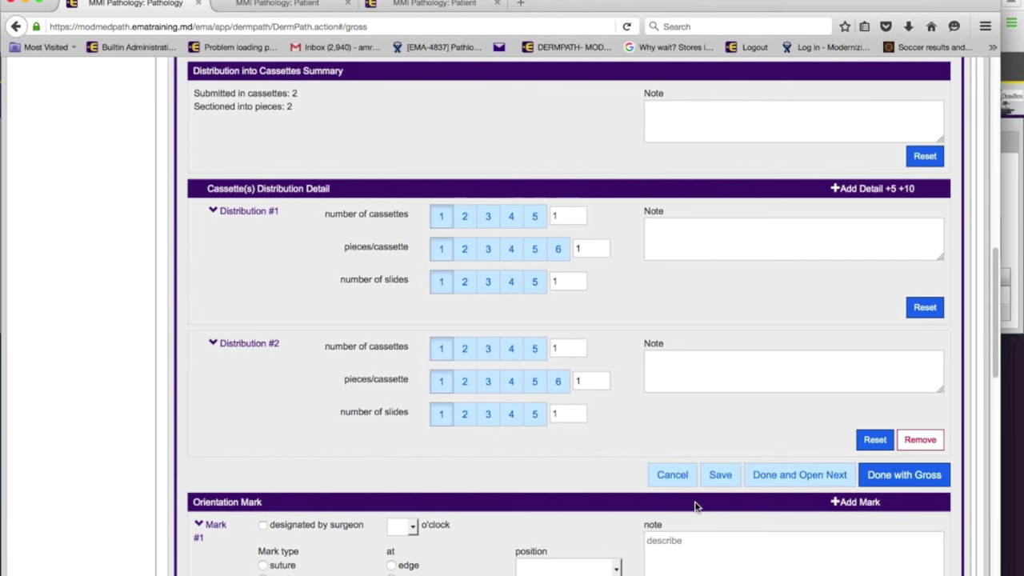
scroll(699, 502, down, 6)
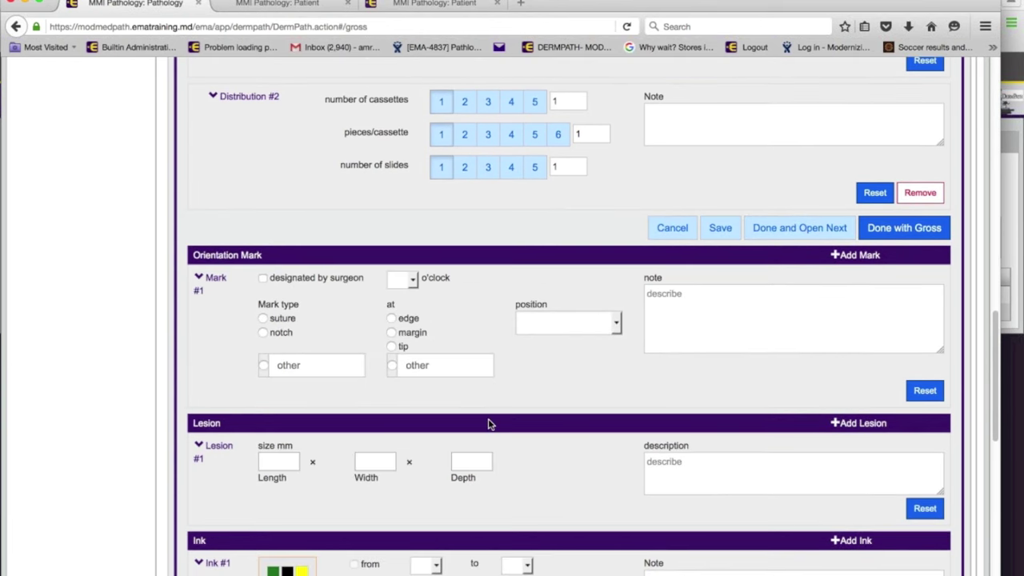
scroll(409, 483, down, 3)
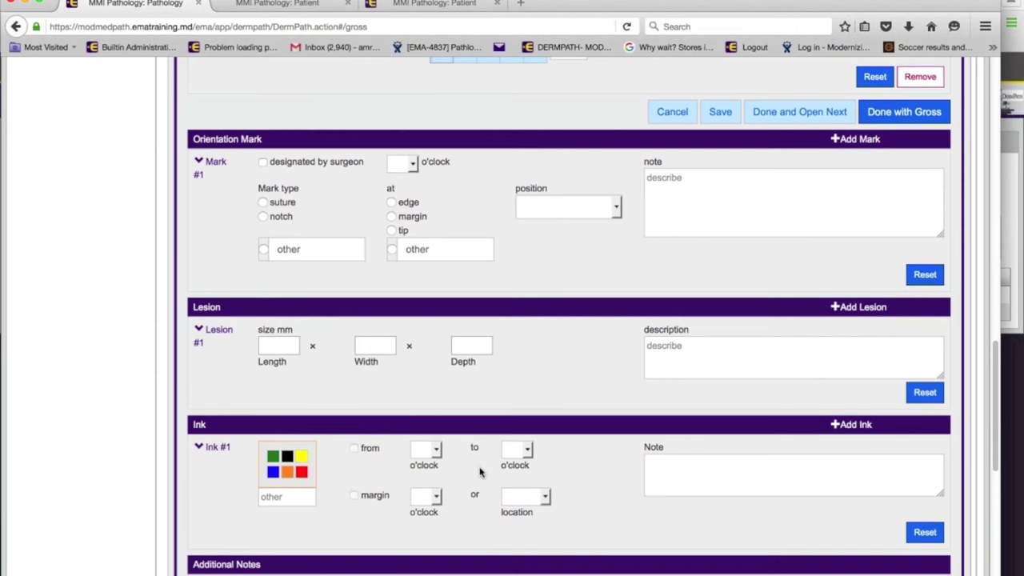
scroll(480, 476, down, 1)
scroll(477, 476, down, 1)
click(274, 495)
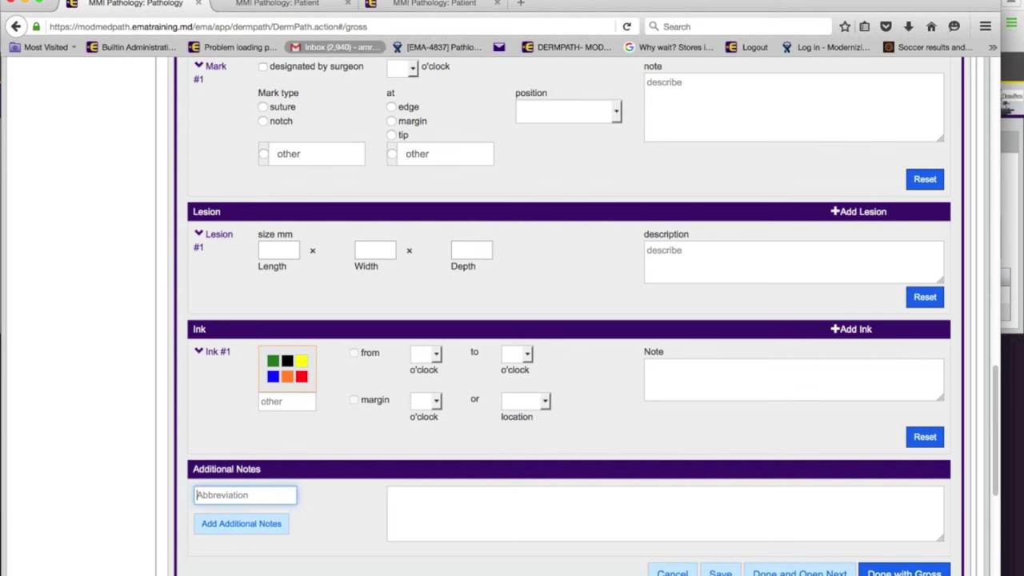
View the image attached to the scalp specimen at full size, and close it to return to the gross form.
scroll(652, 250, up, 1)
scroll(652, 249, up, 10)
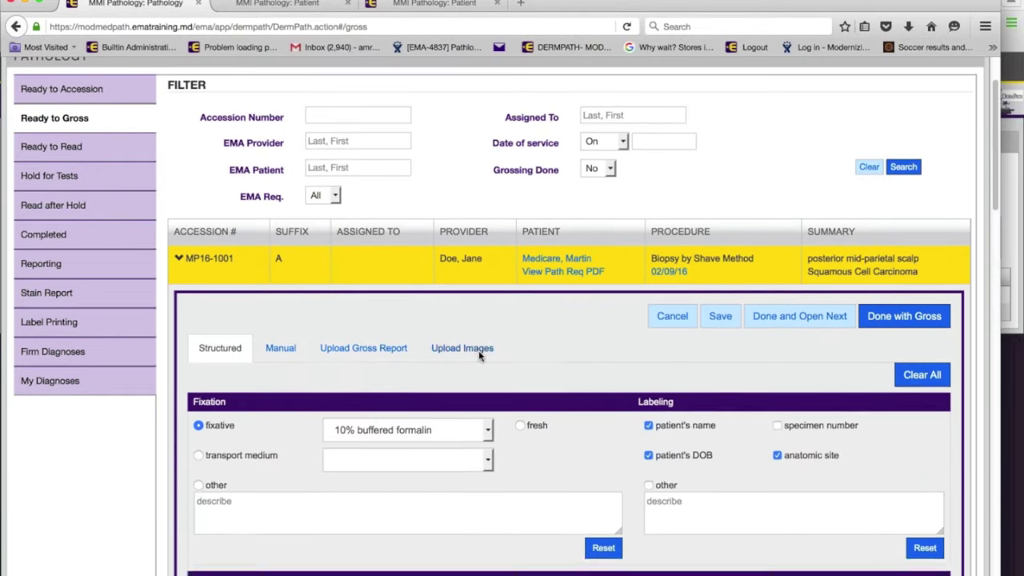
click(473, 366)
scroll(128, 454, down, 3)
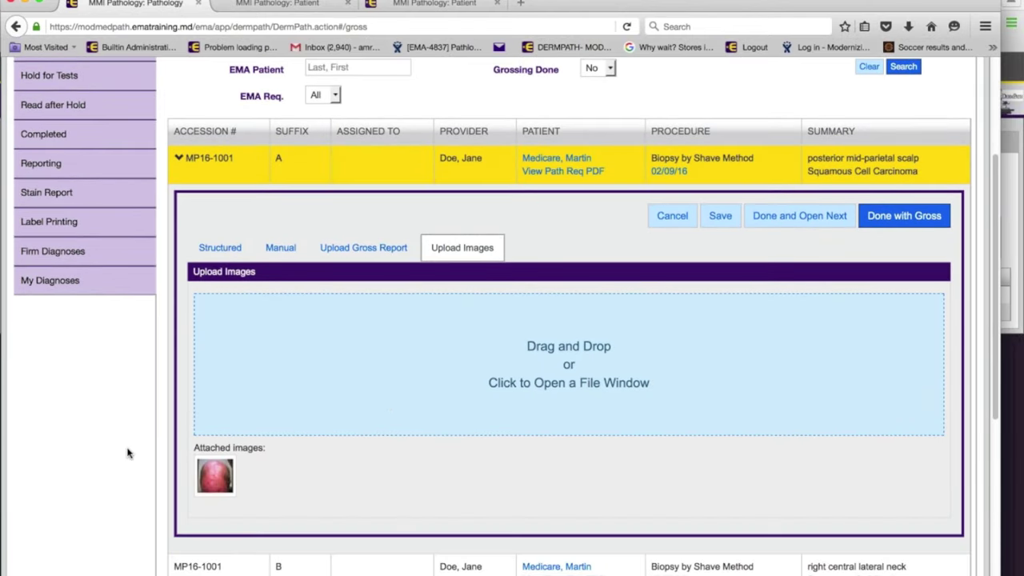
click(220, 478)
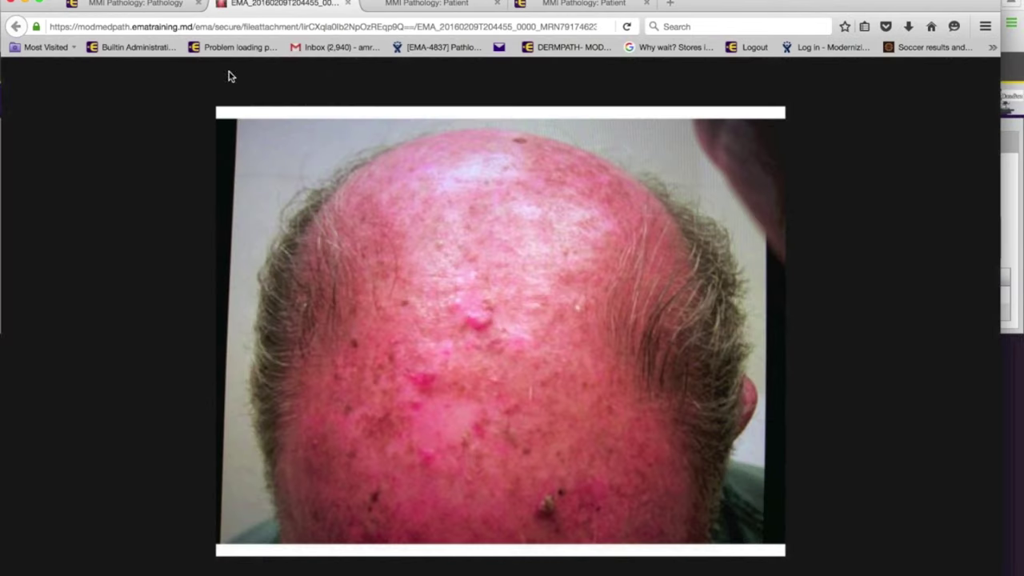
click(348, 4)
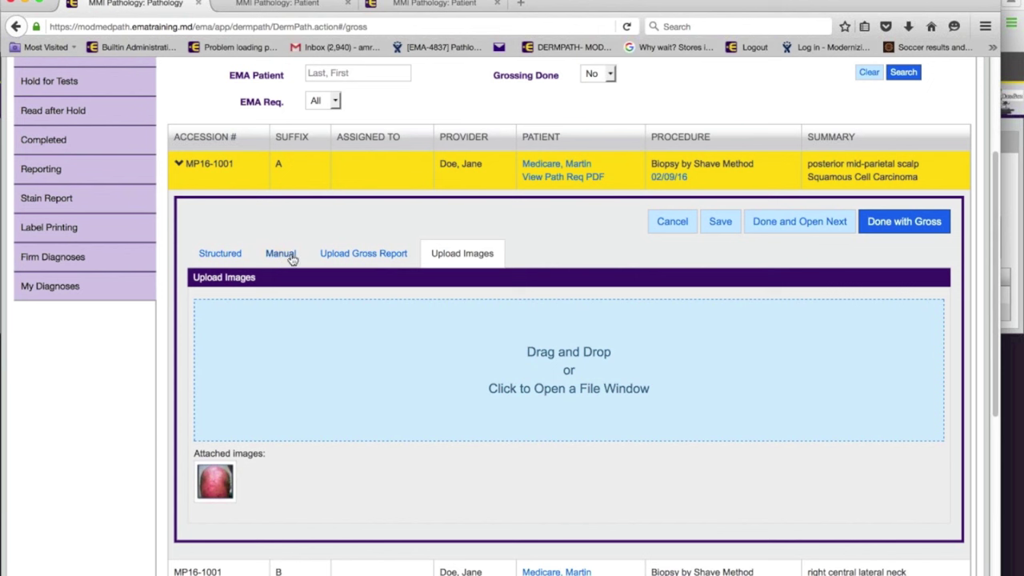
Add a manual gross description to the scalp specimen using the abbreviation P1.
click(292, 257)
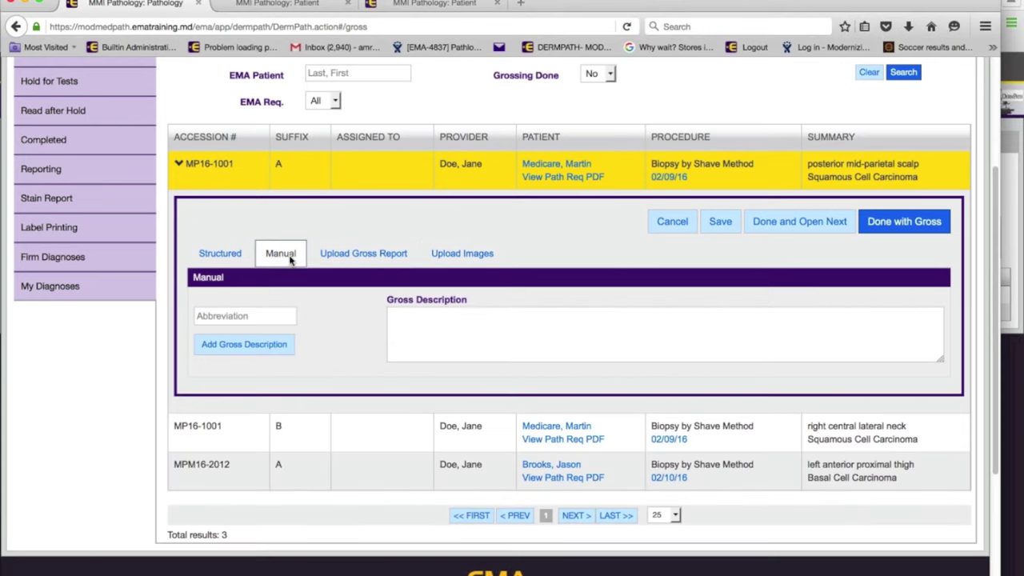
click(280, 315)
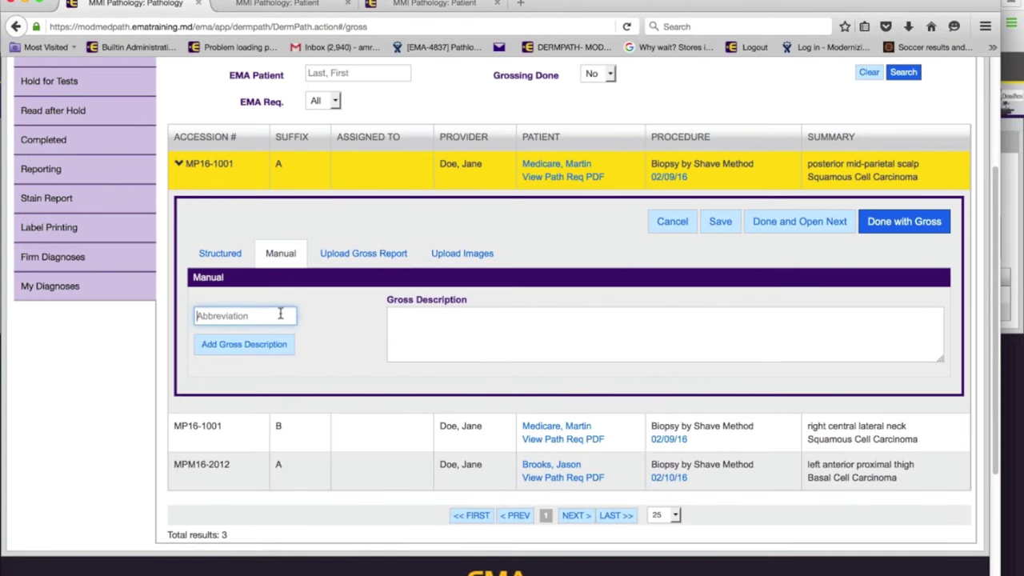
text(p1)
click(253, 313)
key(BackSpace)
key(BackSpace)
scroll(208, 318, up, 1)
text(P)
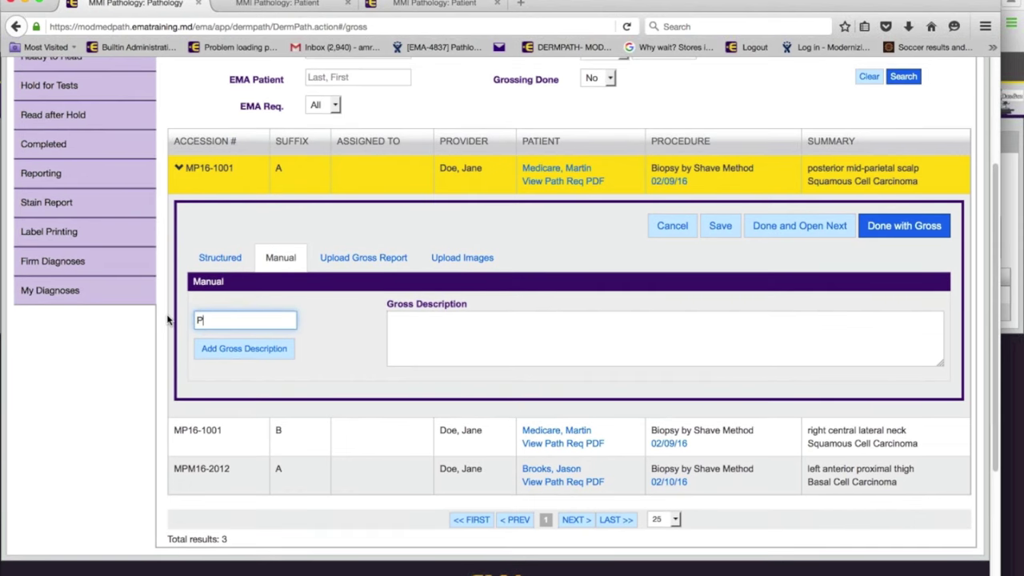
text(1)
click(245, 356)
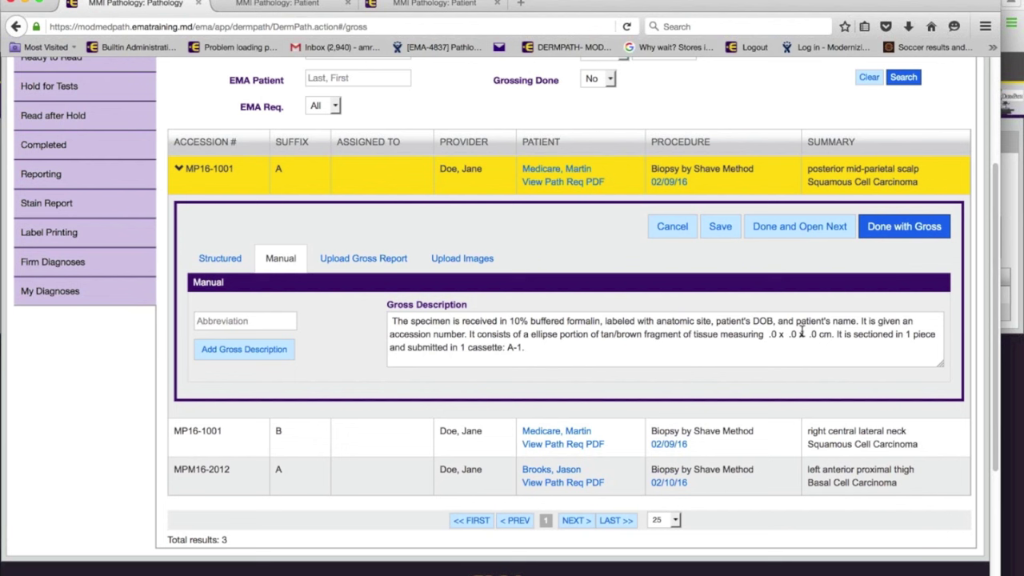
Clear the manual gross description text and return to the structured gross form.
drag(525, 347, 343, 310)
key(BackSpace)
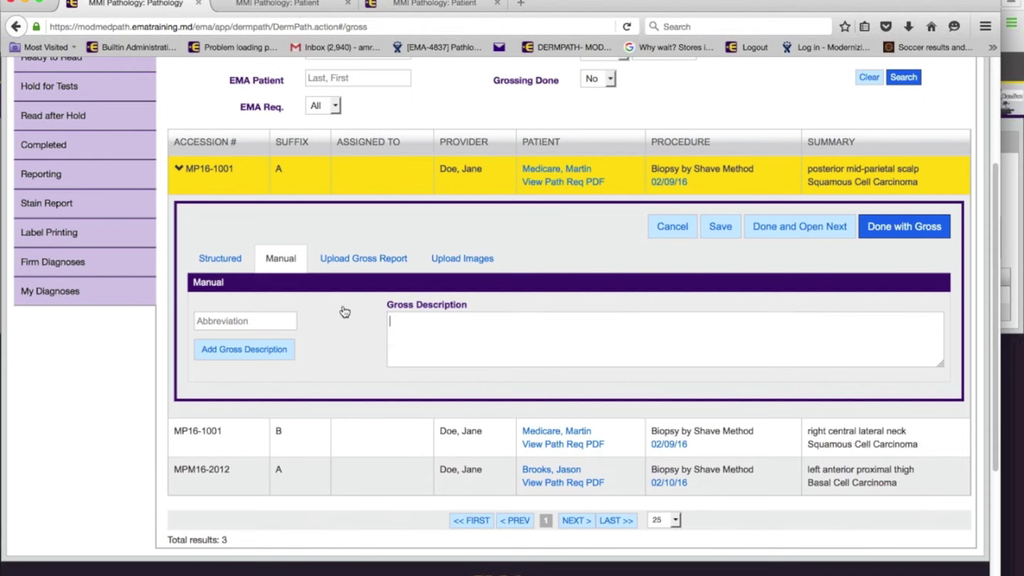
click(210, 258)
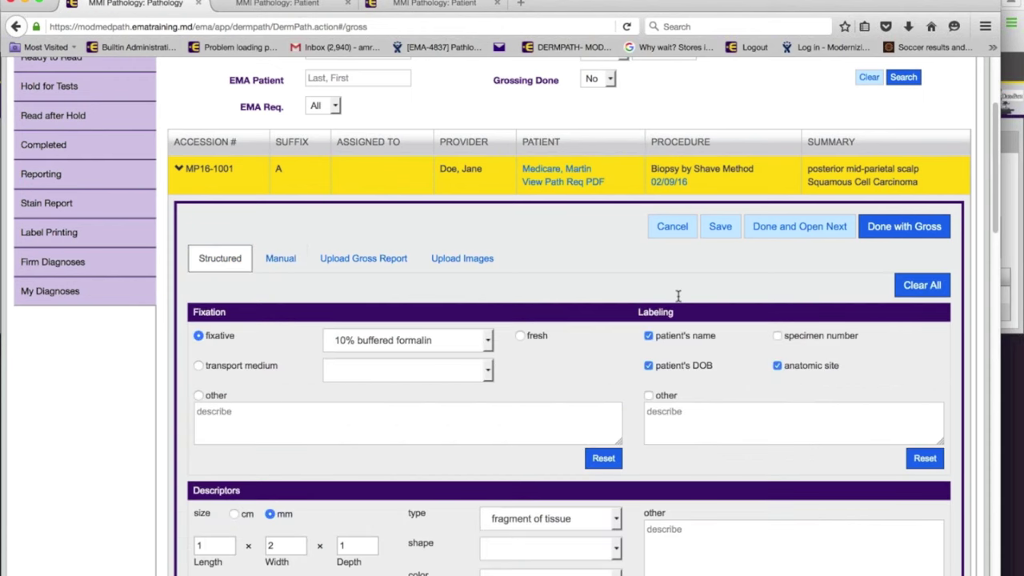
Review the structured gross entries of the scalp specimen, mark its gross as done and open the next specimen.
scroll(678, 296, down, 9)
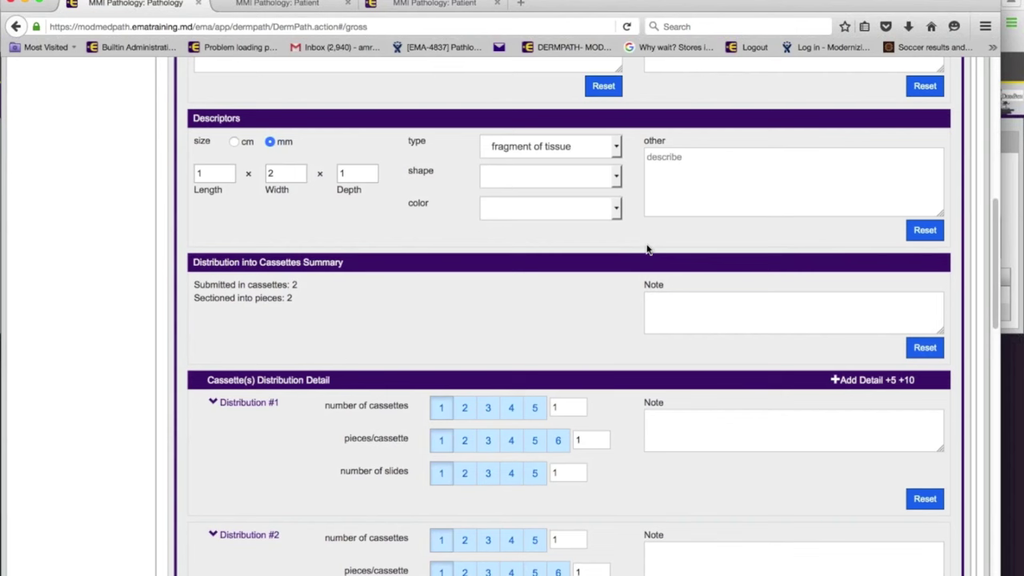
scroll(647, 250, down, 3)
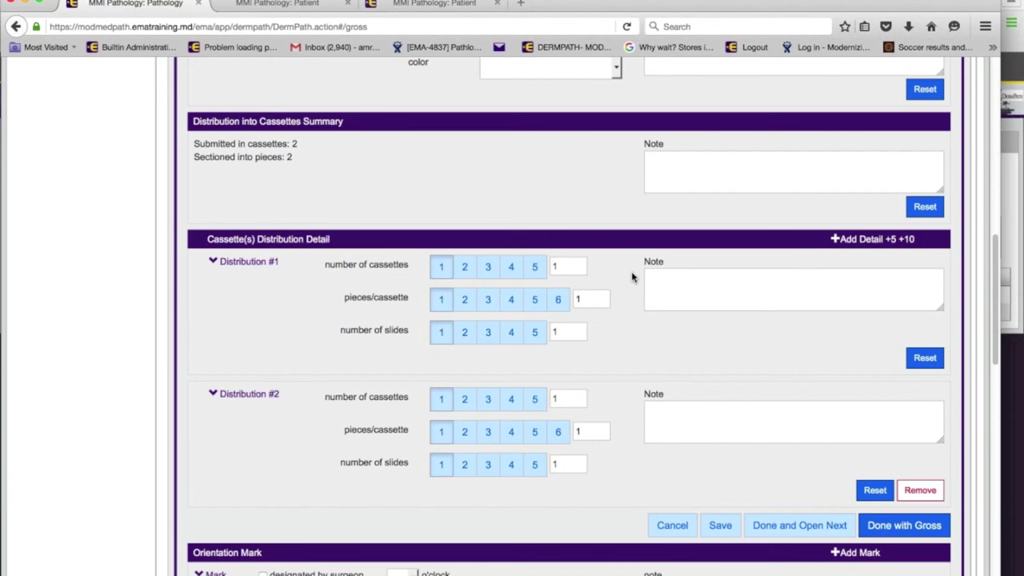
scroll(631, 272, up, 10)
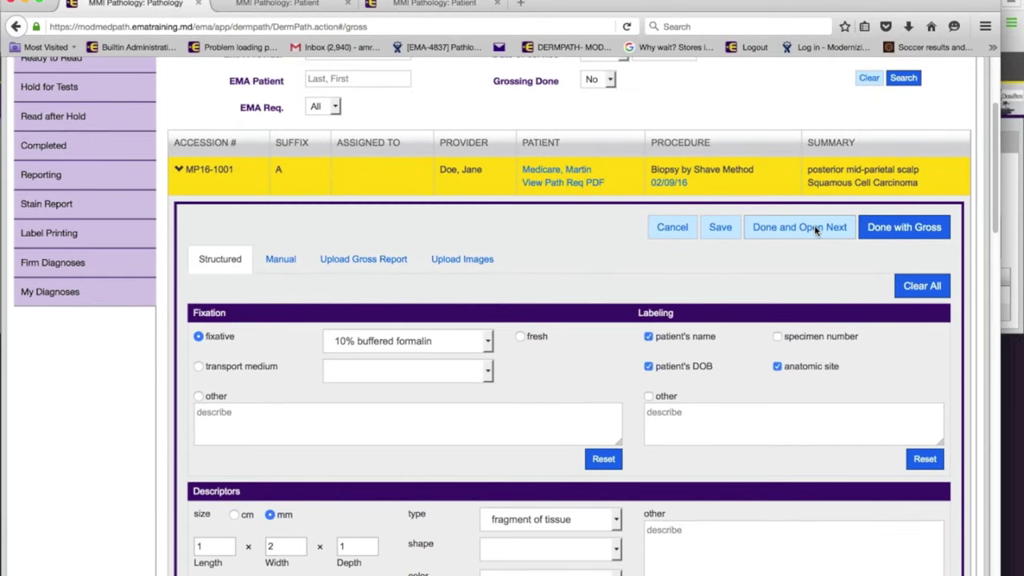
click(816, 228)
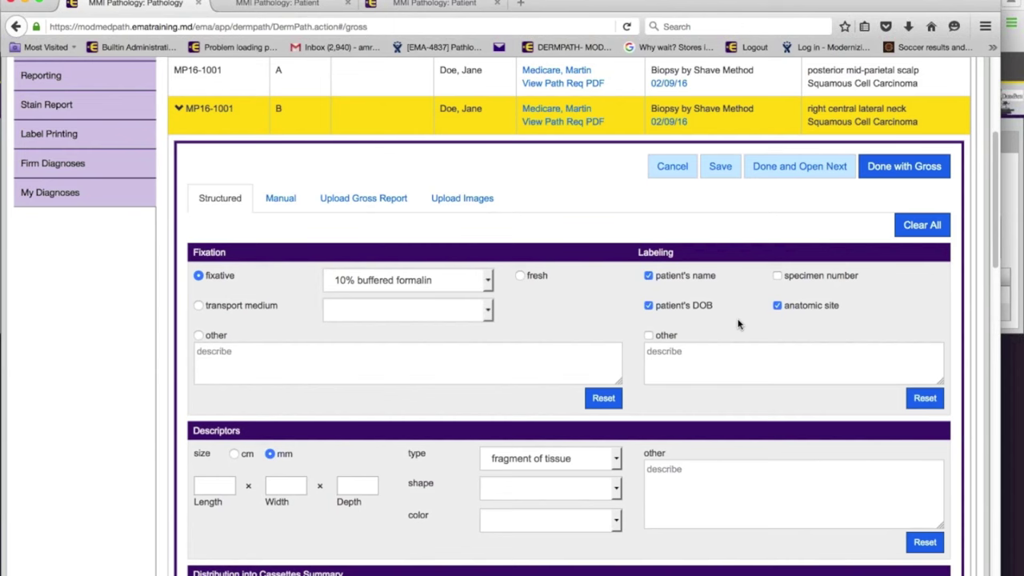
Set the right central lateral neck specimen's size to length 1, width 1 and depth 1 mm.
scroll(749, 331, down, 2)
scroll(736, 328, up, 2)
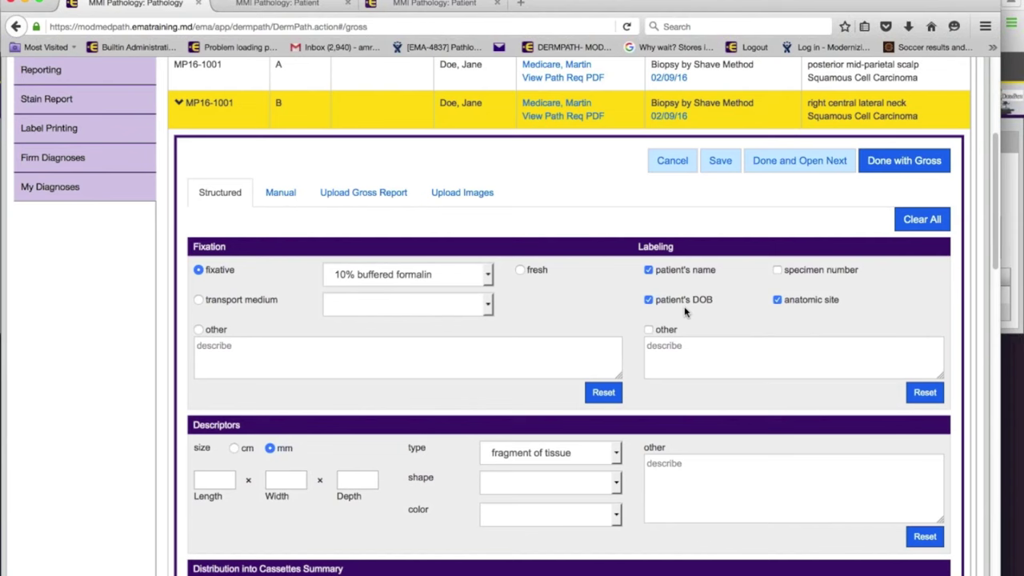
scroll(684, 304, down, 2)
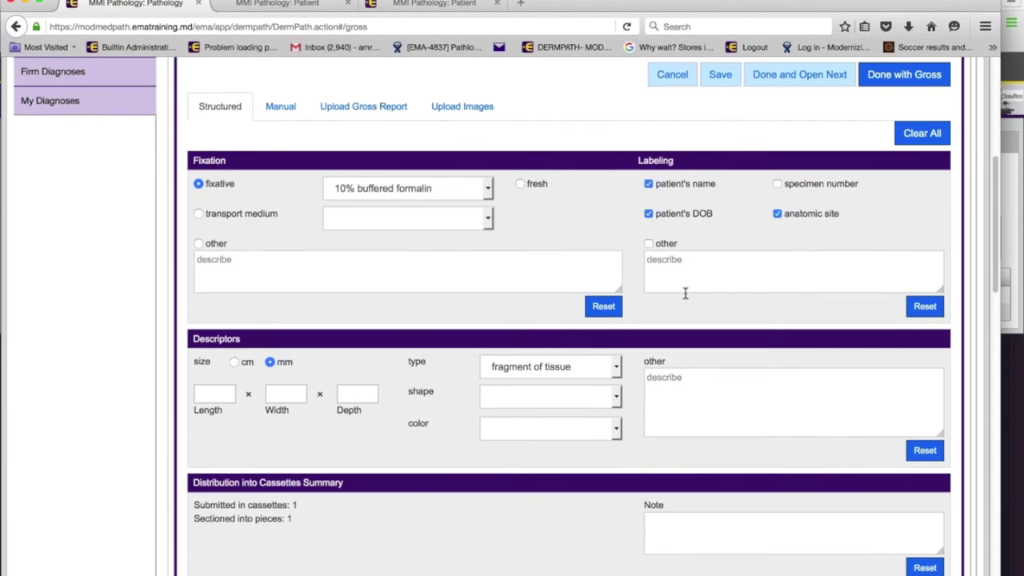
click(218, 392)
text(1)
click(288, 395)
text(1)
click(357, 394)
text(1)
click(436, 423)
Mark the right central lateral neck specimen as done with gross.
scroll(760, 449, down, 2)
scroll(760, 448, up, 7)
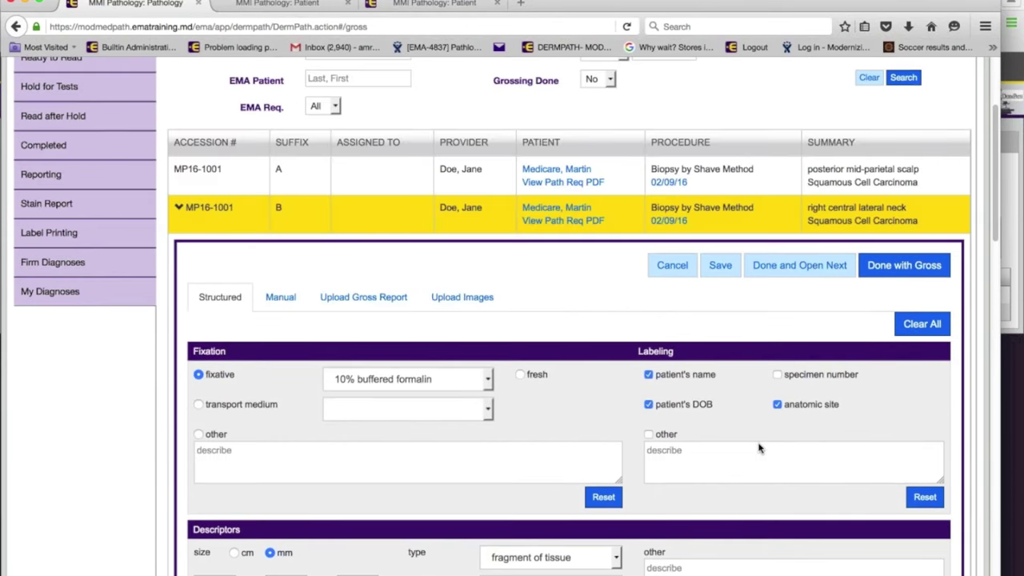
scroll(908, 281, up, 1)
click(908, 282)
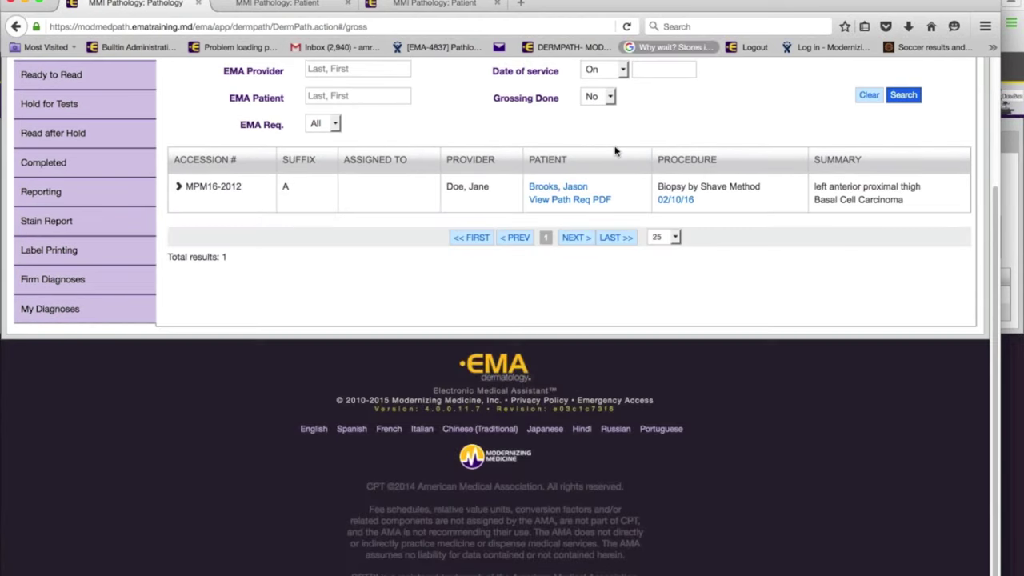
Filter the Ready to Gross worklist to specimens with Grossing Done set to Yes.
scroll(662, 126, up, 2)
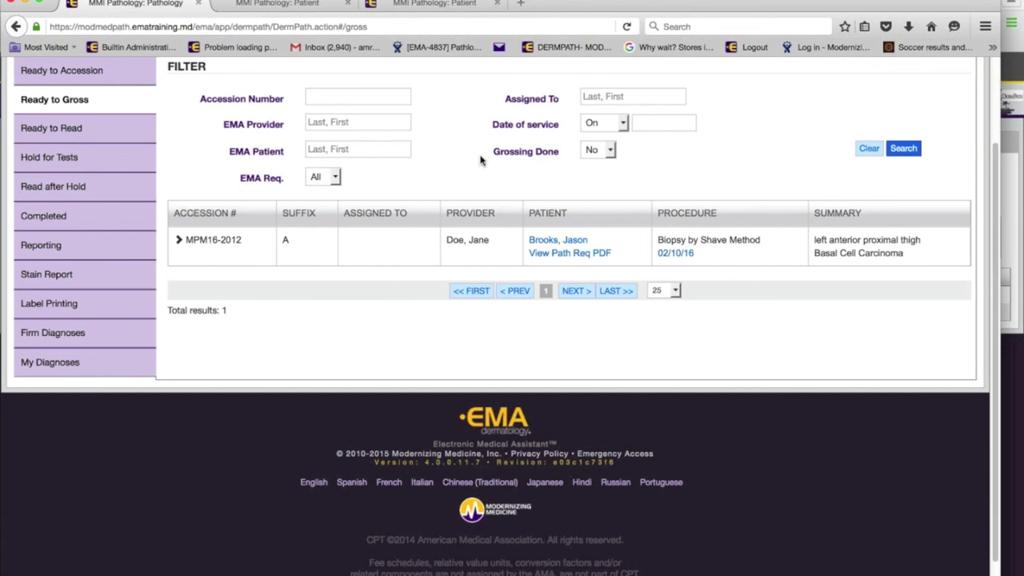
click(612, 151)
click(599, 178)
click(904, 148)
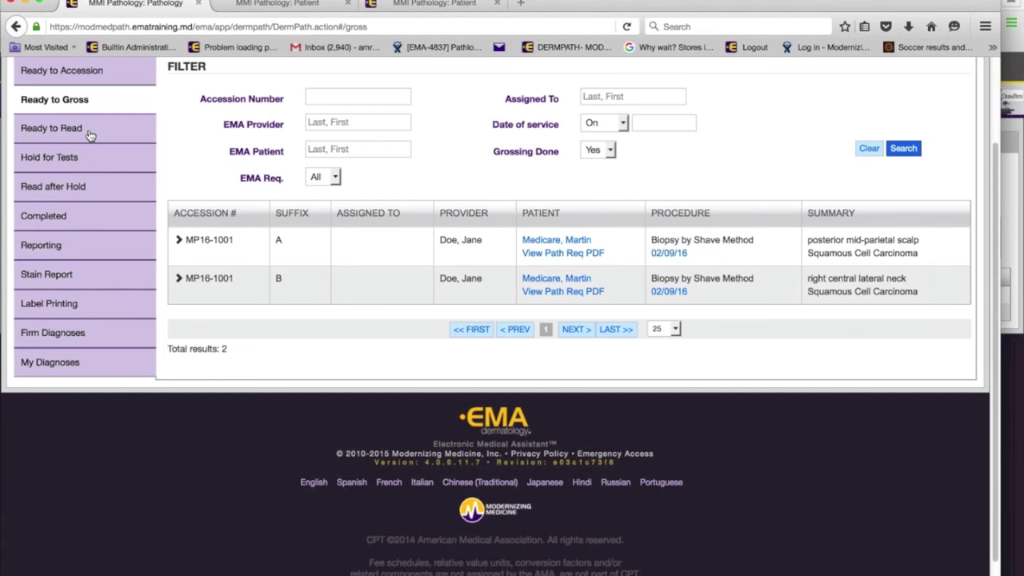
Expand the posterior mid-parietal scalp specimen in the Ready to Read worklist, and view its gross editor without saving.
click(88, 134)
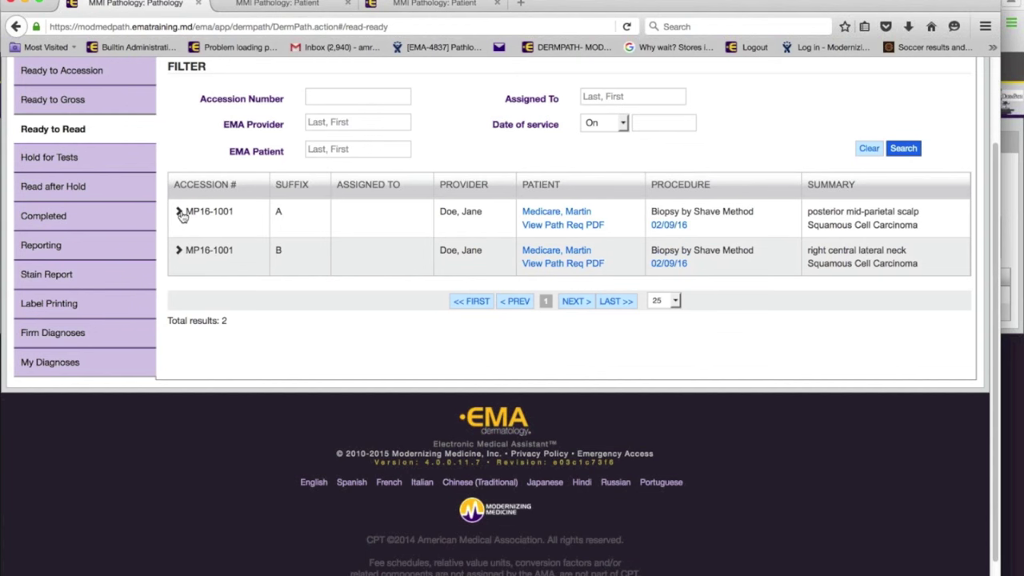
click(180, 212)
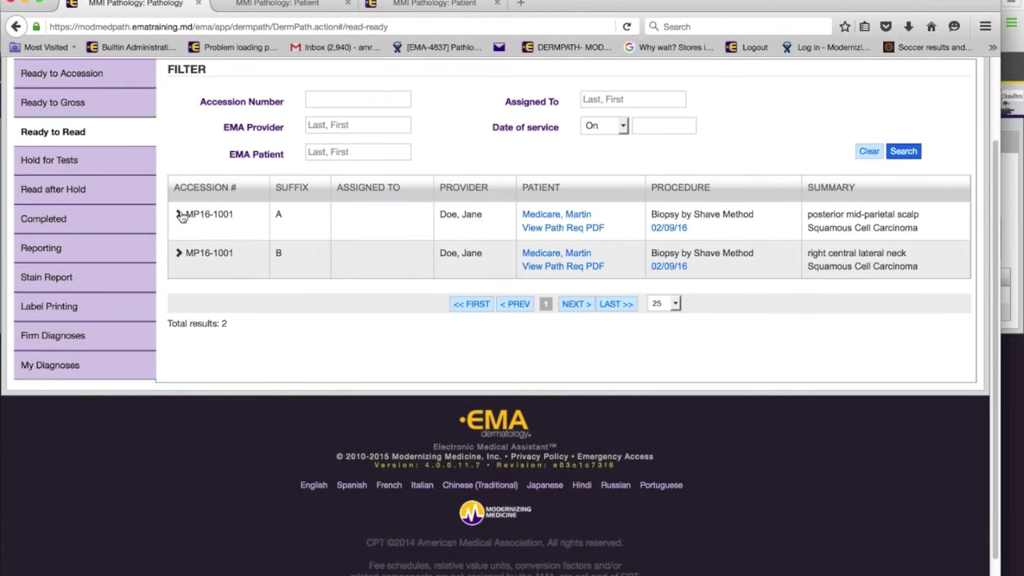
scroll(632, 227, down, 2)
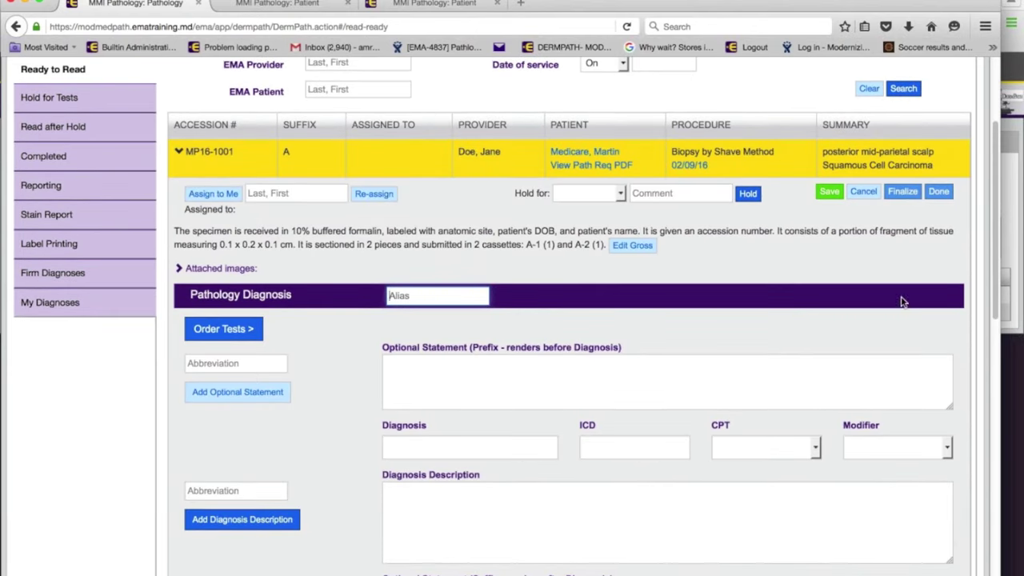
click(626, 247)
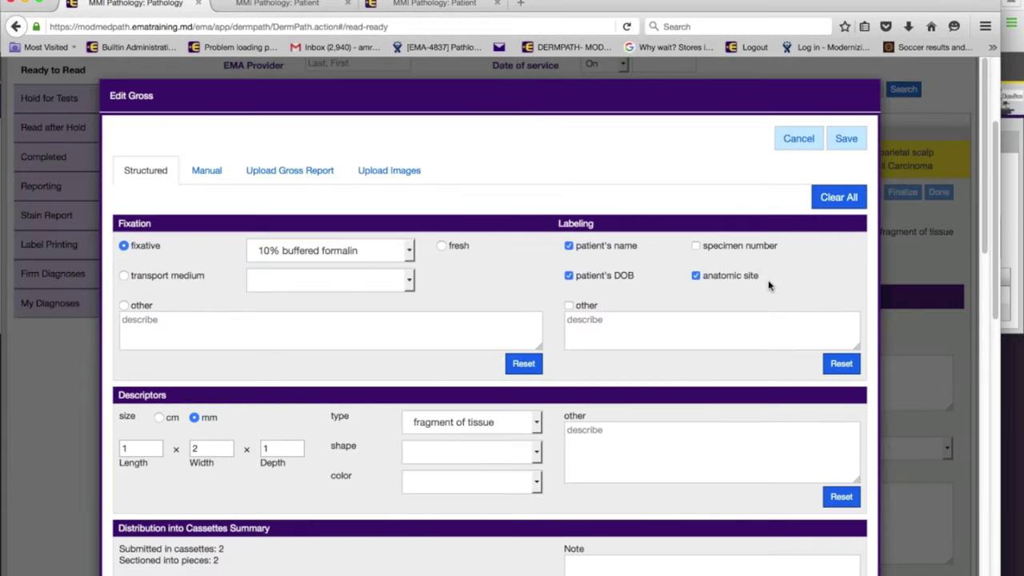
click(800, 139)
Place the scalp specimen on hold for 2nd Opinion with the comment "sending to UCSF".
click(621, 198)
click(582, 212)
click(665, 190)
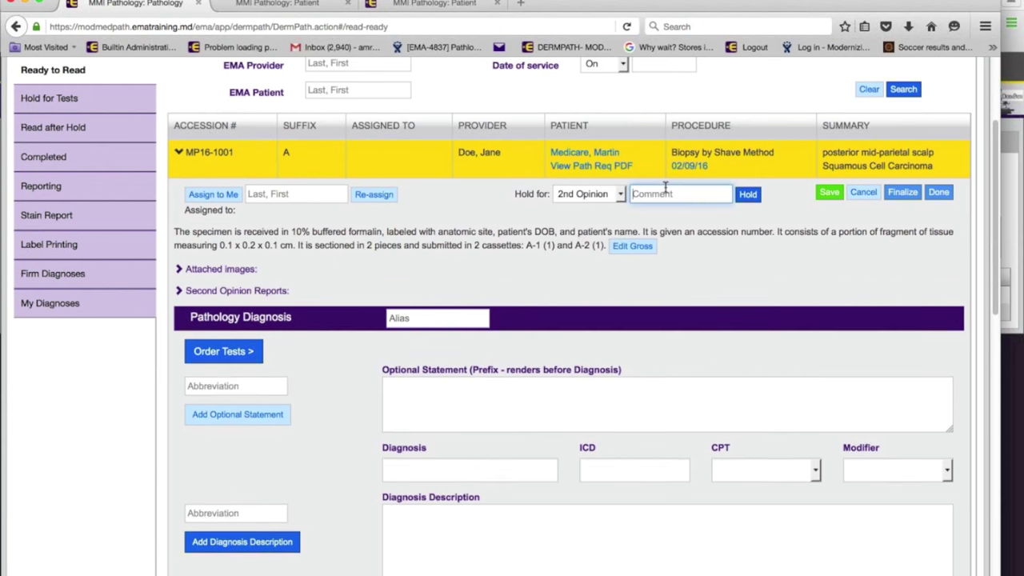
text(sending to UCSF)
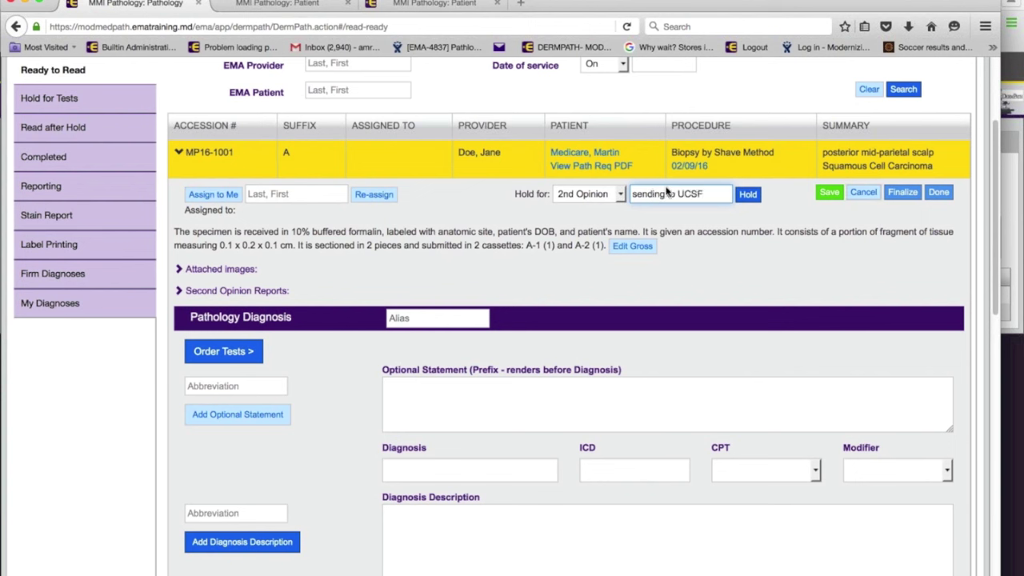
click(748, 197)
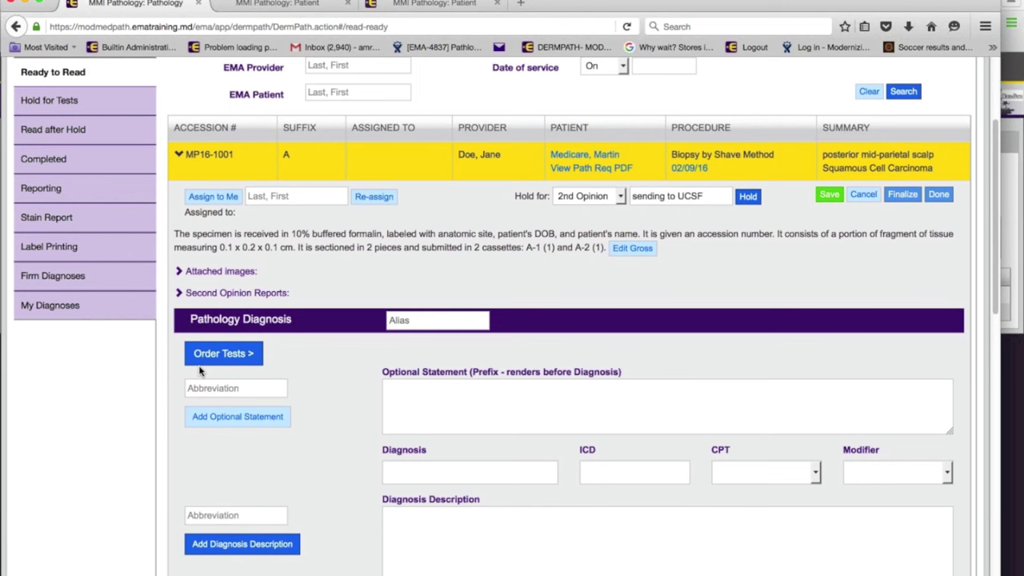
click(180, 271)
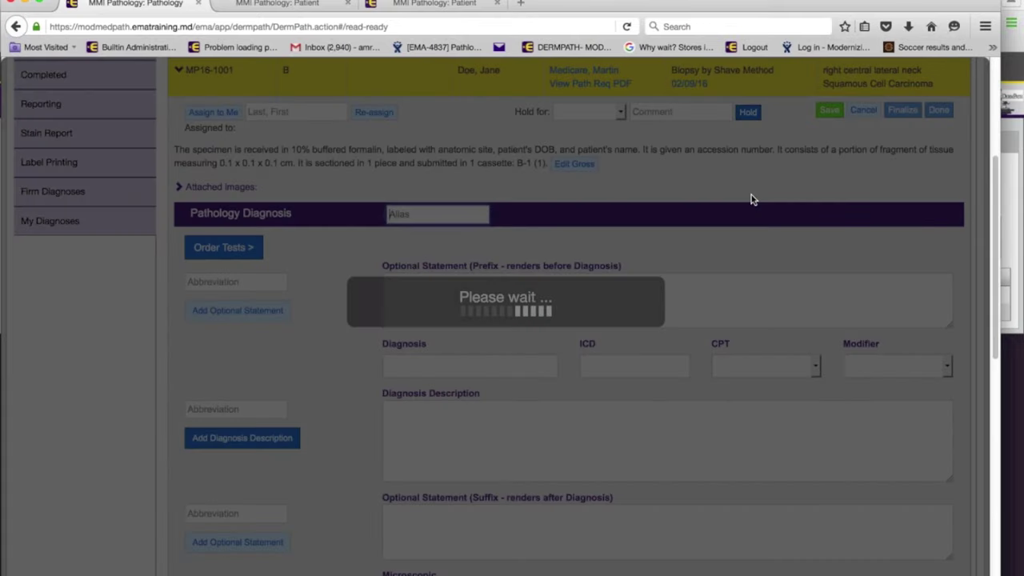
Assign the right central lateral neck specimen to yourself for reading.
scroll(564, 294, up, 2)
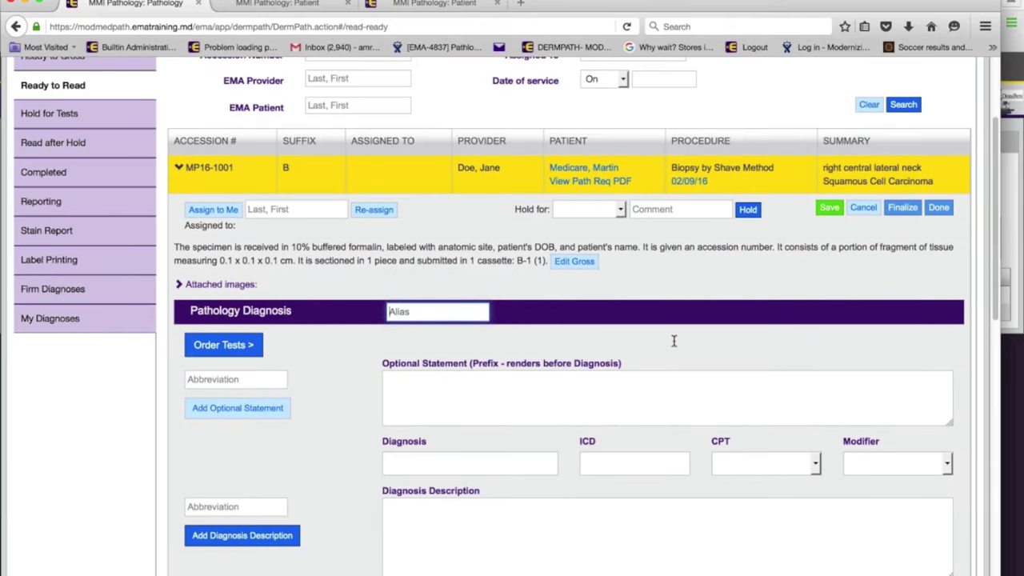
scroll(674, 341, down, 1)
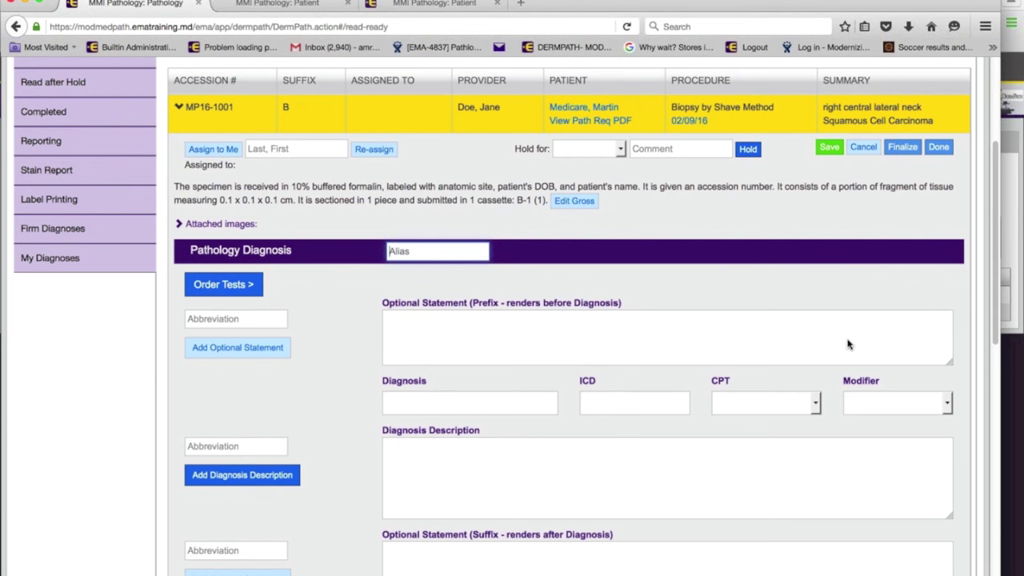
click(214, 150)
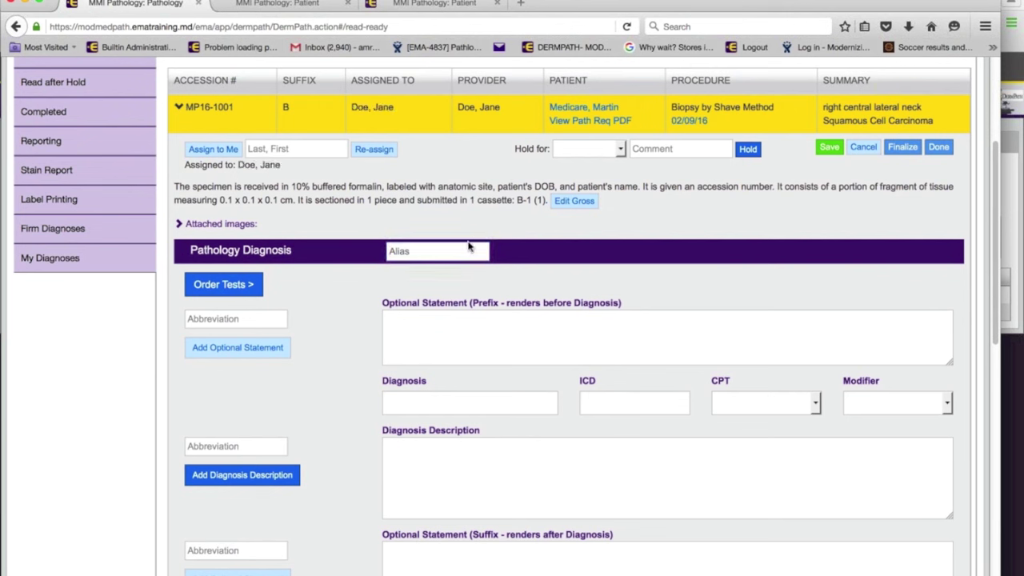
Fill in the neck specimen's pathology diagnosis with the mislm alias, Melanoma In Situ (Lentigo Maligna).
click(439, 253)
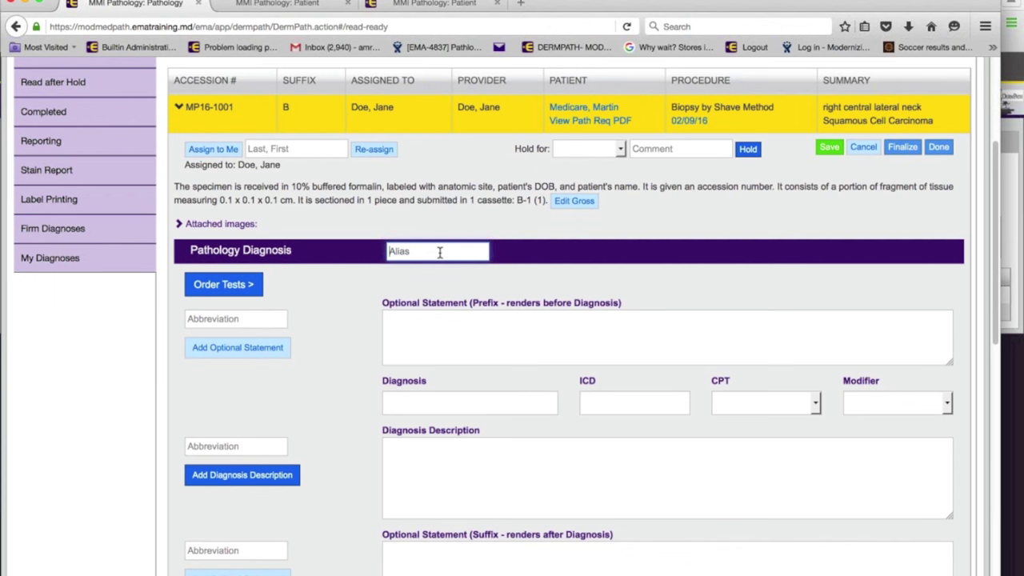
text(mi)
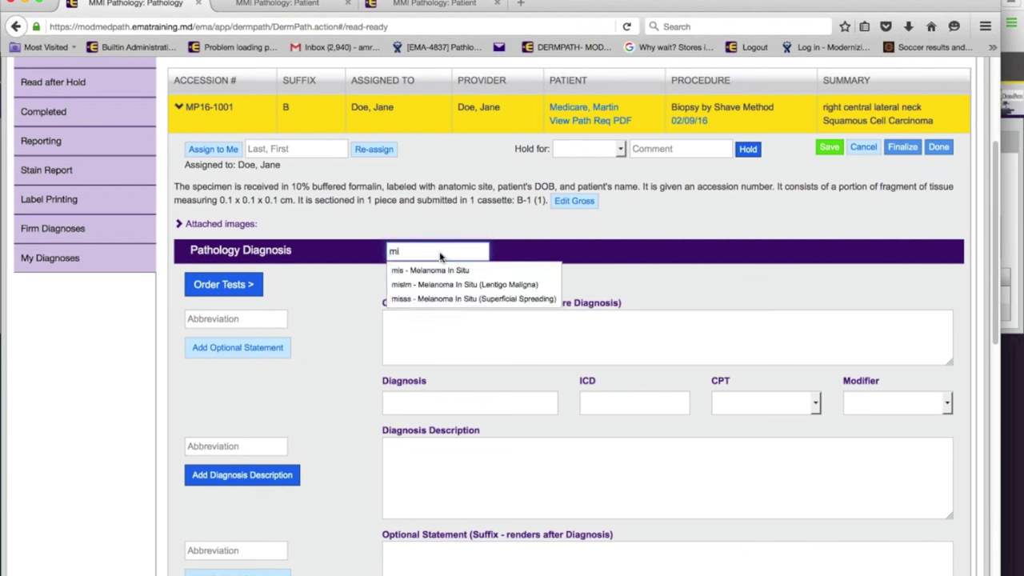
click(470, 285)
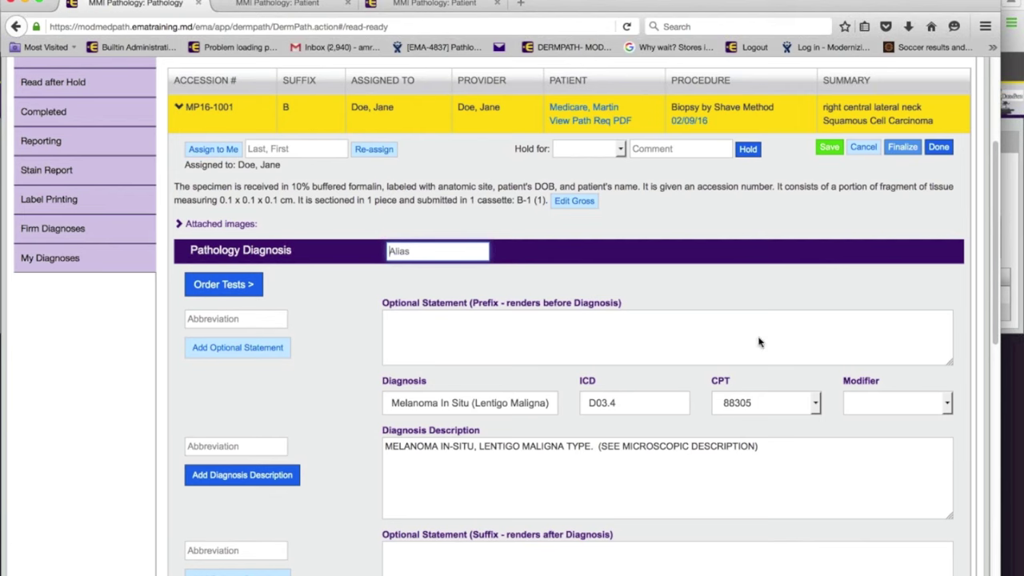
scroll(759, 343, down, 5)
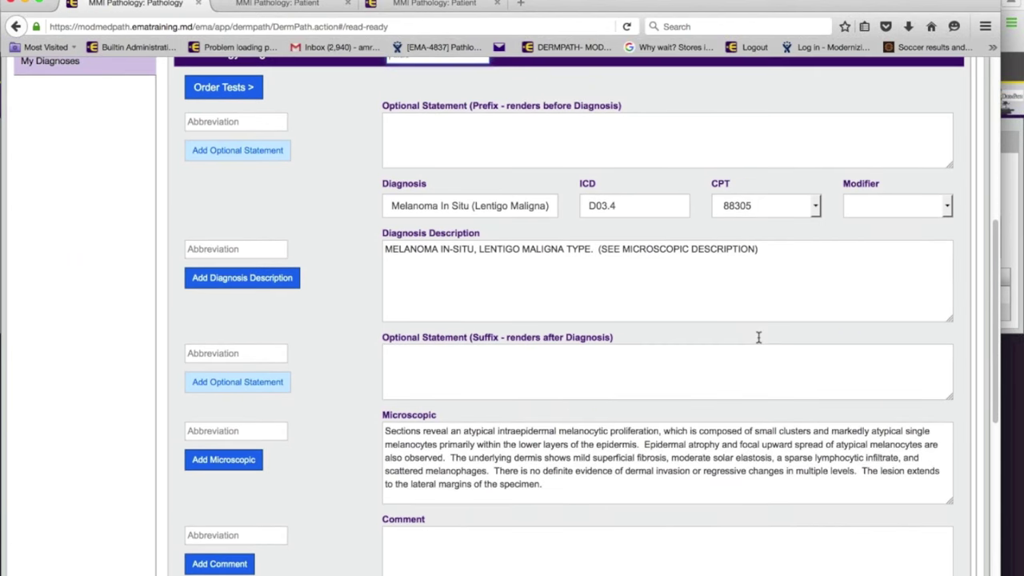
scroll(764, 343, down, 1)
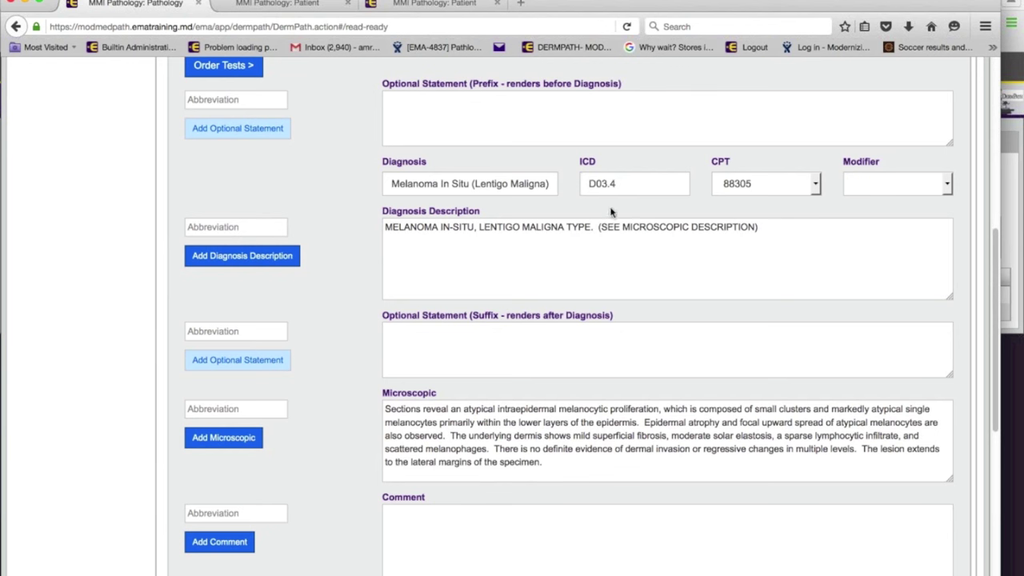
Check the CPT code and modifier choices for the diagnosis without changing either.
click(815, 185)
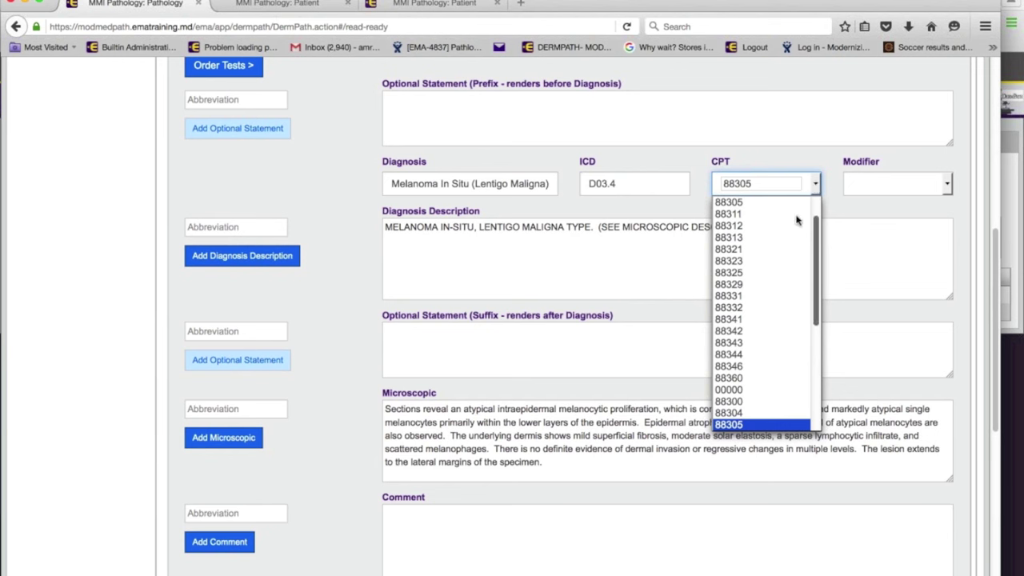
click(873, 214)
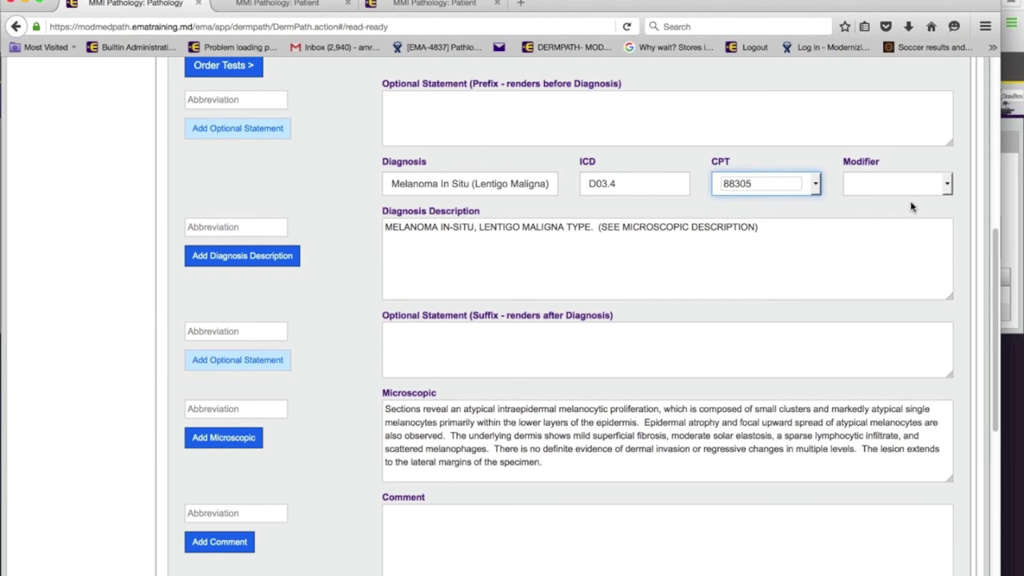
click(948, 186)
click(949, 185)
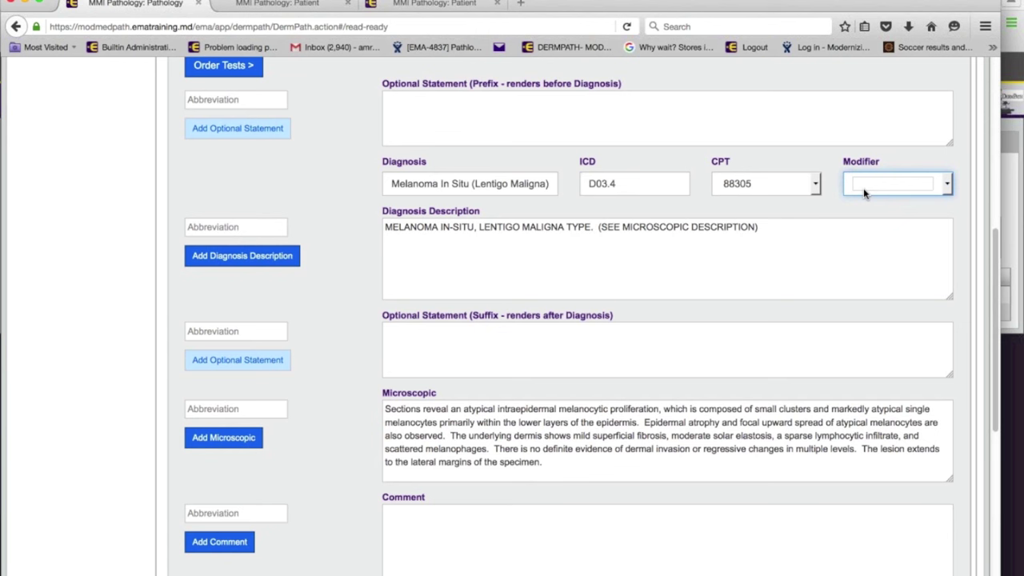
Add the optional prefix statement "consistent with" before the diagnosis using the abbreviation cw.
scroll(595, 436, up, 3)
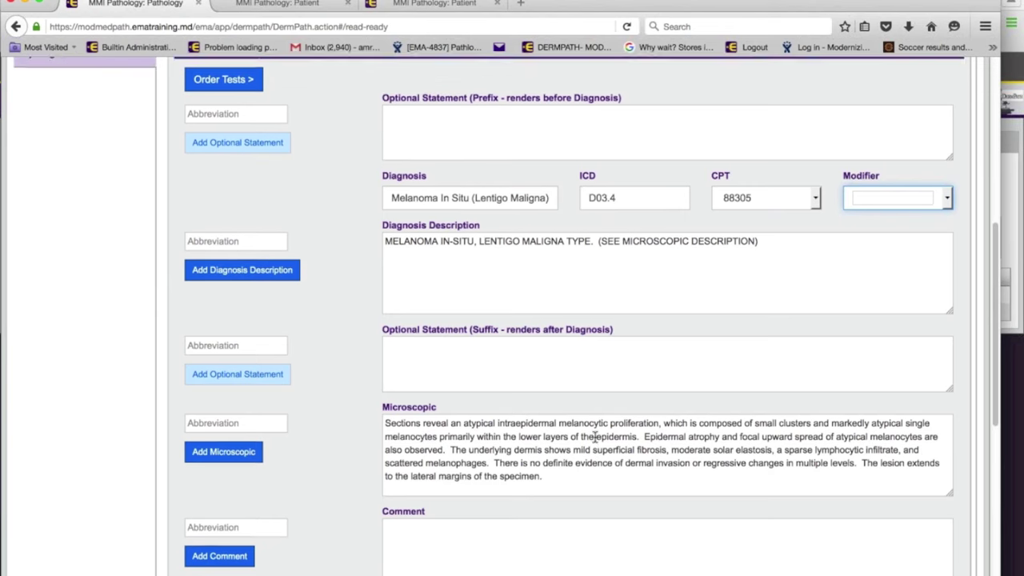
click(254, 215)
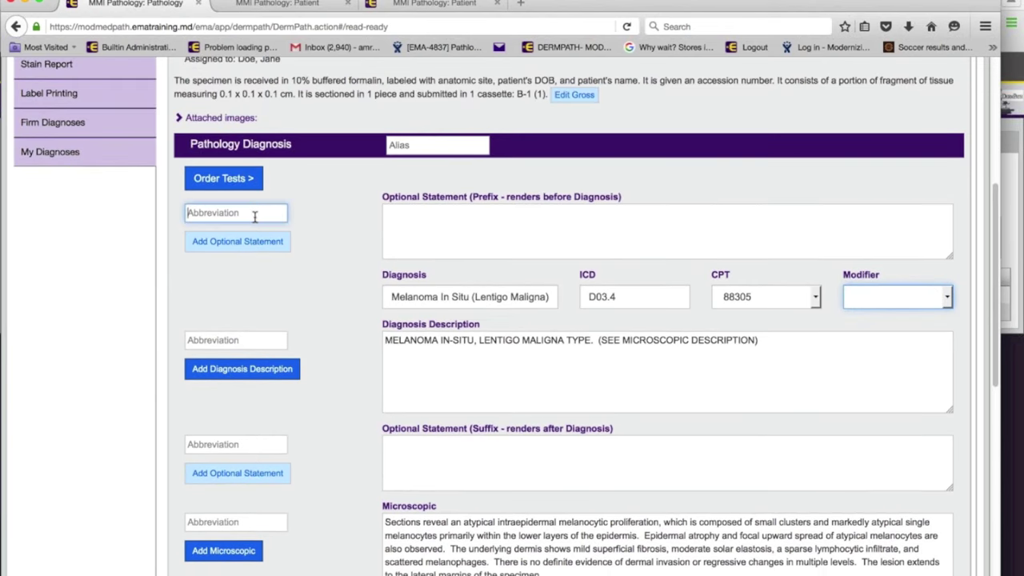
text(cw)
key(Return)
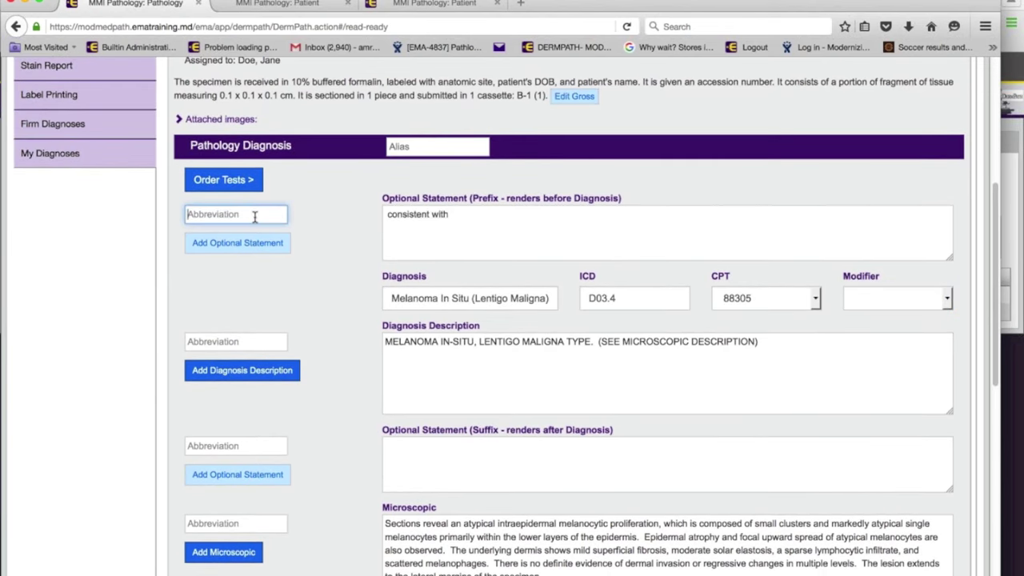
scroll(278, 329, down, 1)
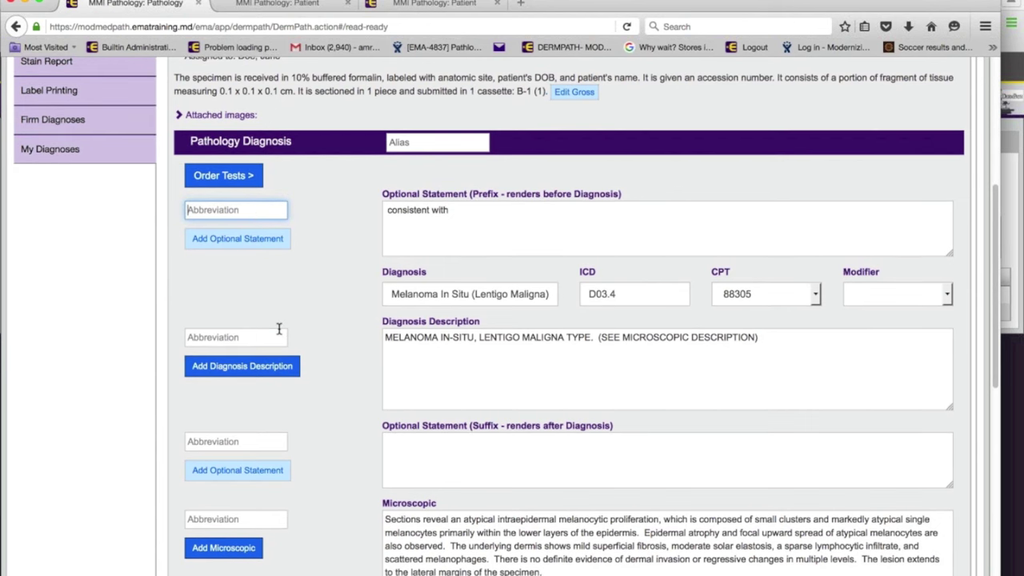
Delete the "consistent with" text from the optional prefix statement.
scroll(264, 331, down, 3)
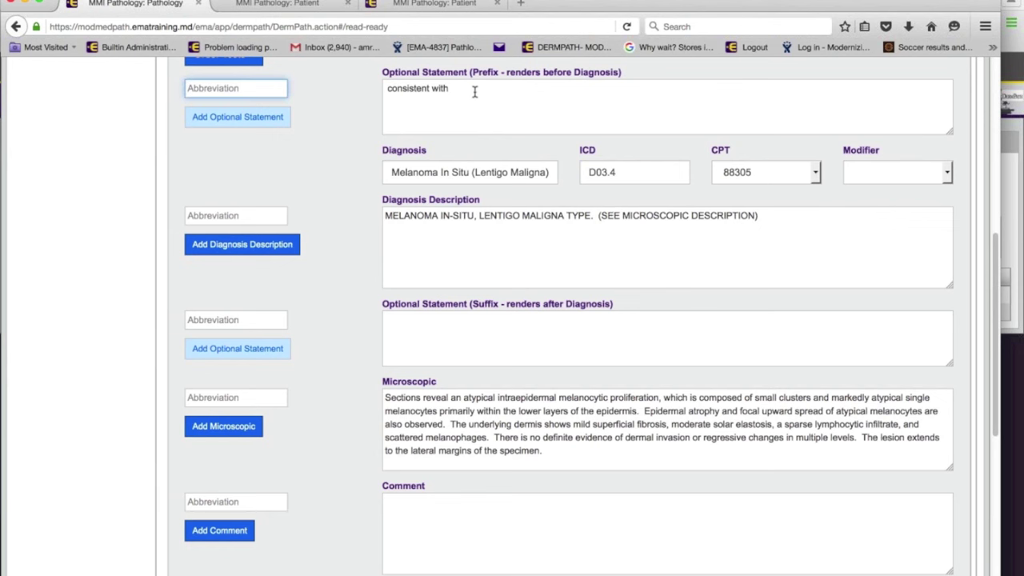
drag(474, 91, 383, 89)
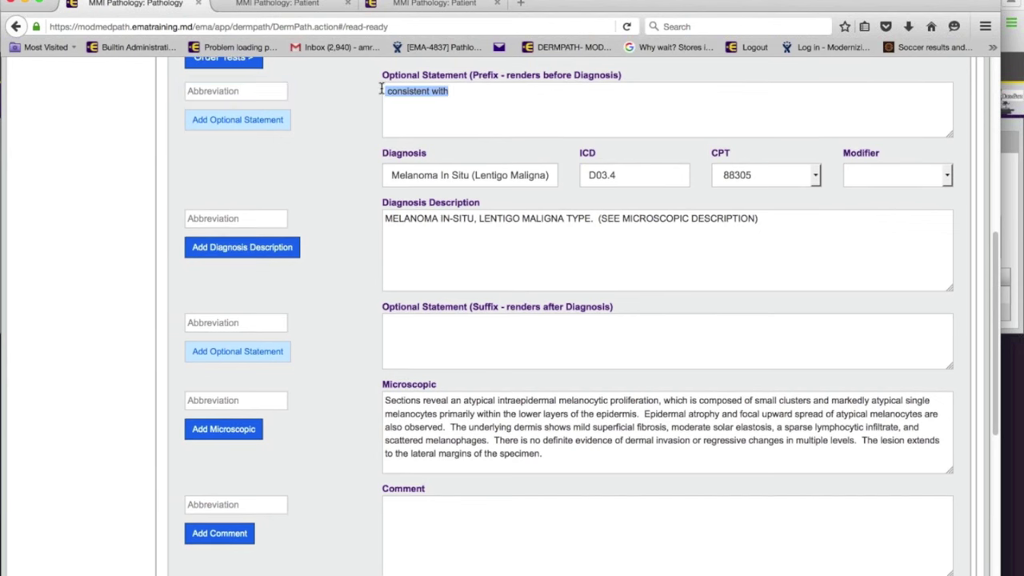
key(BackSpace)
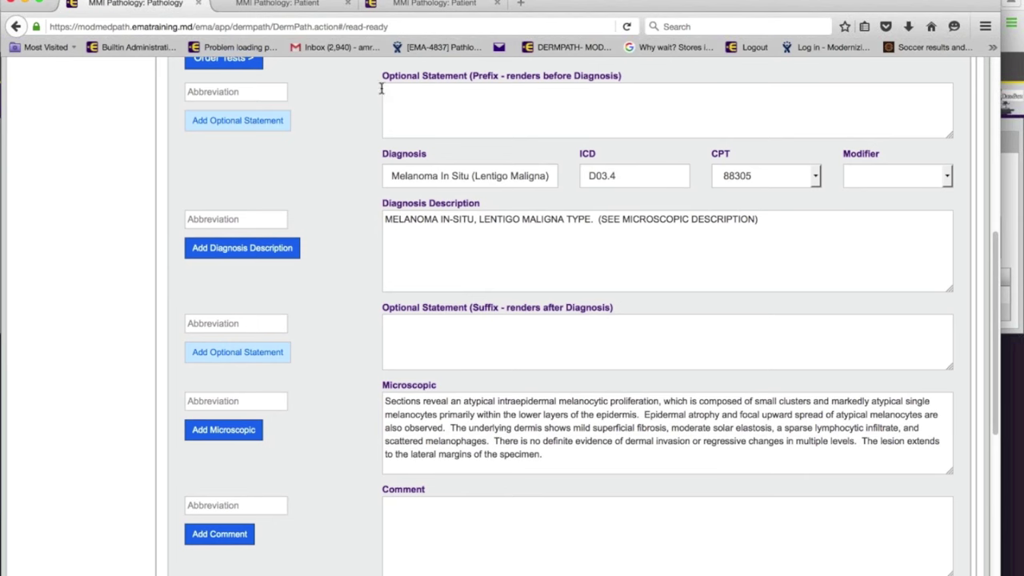
Start a test order for the neck specimen and select Additional Levels and Unstained Slides on block B-1.
scroll(648, 201, up, 5)
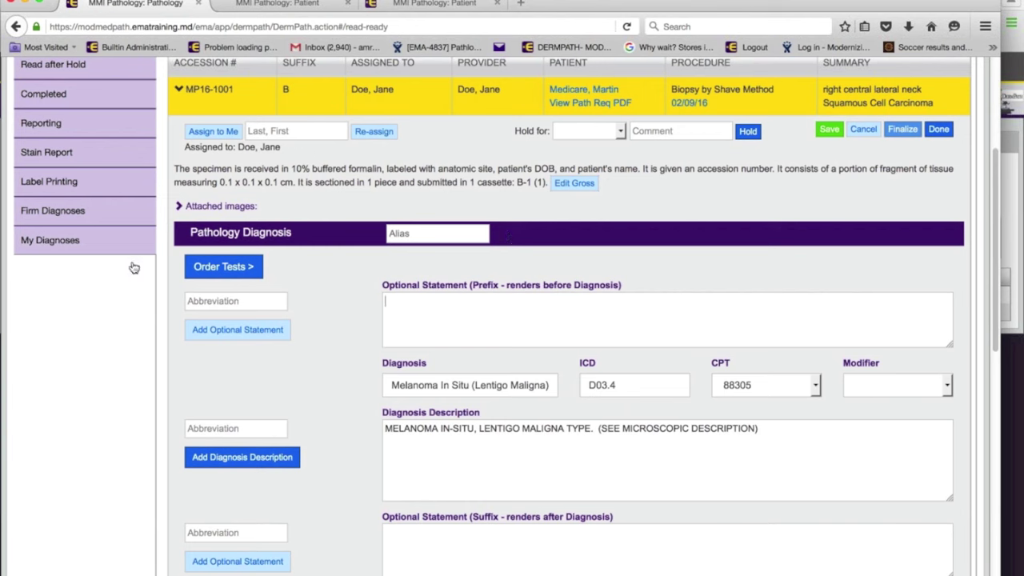
click(222, 268)
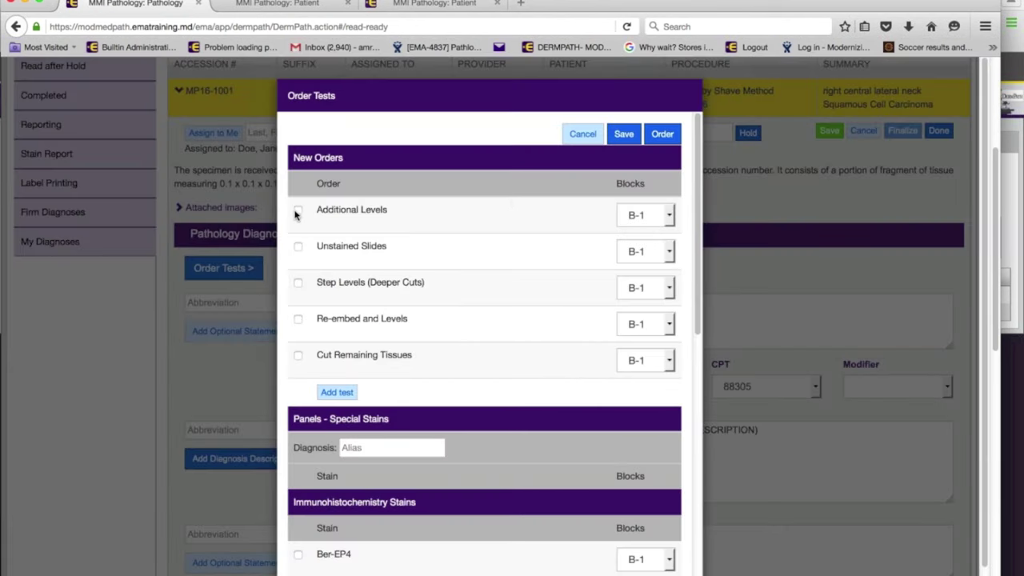
click(298, 210)
click(297, 246)
scroll(560, 264, down, 1)
click(667, 186)
click(634, 169)
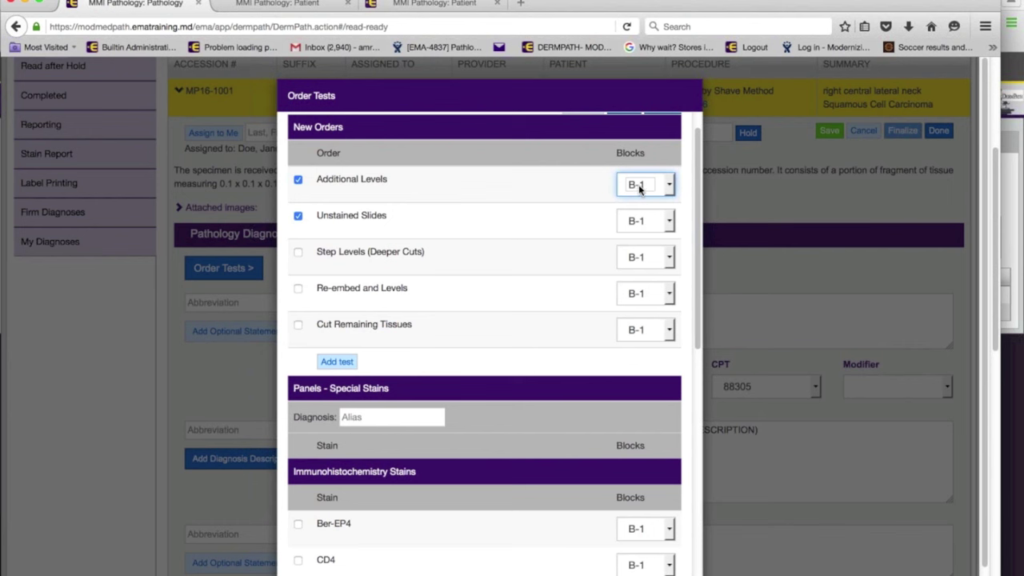
Add the CD4 and CD10 immunohistochemistry stains on block B-1 to the order, leaving the special stain panel's diagnosis alias empty.
scroll(471, 240, down, 6)
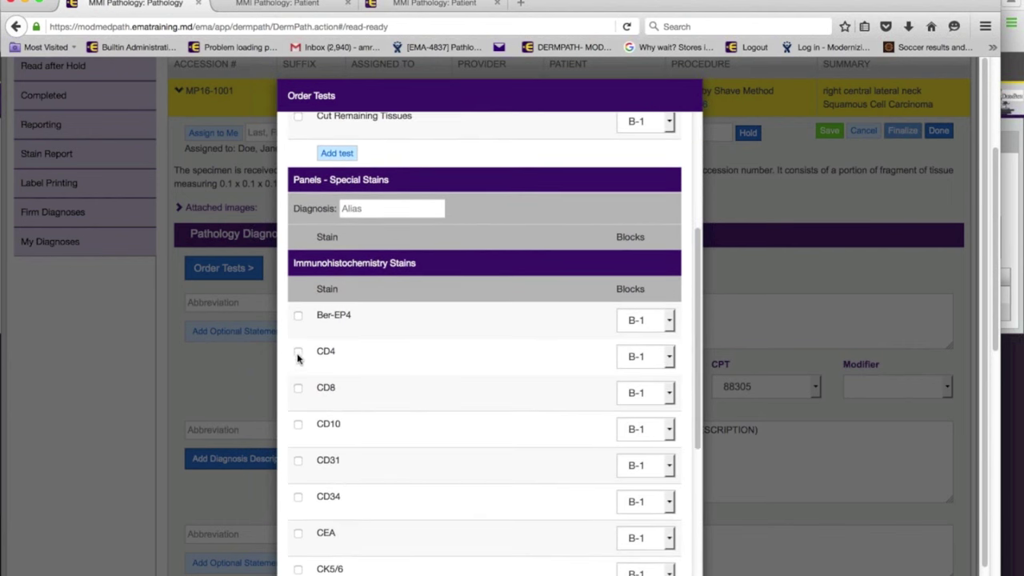
click(298, 352)
click(297, 425)
scroll(457, 393, up, 2)
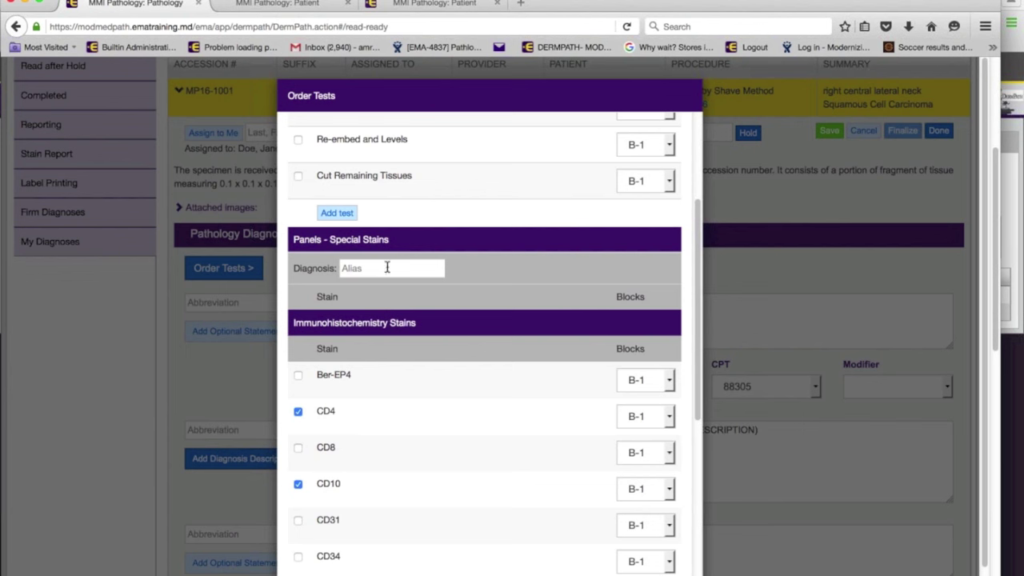
scroll(386, 267, down, 1)
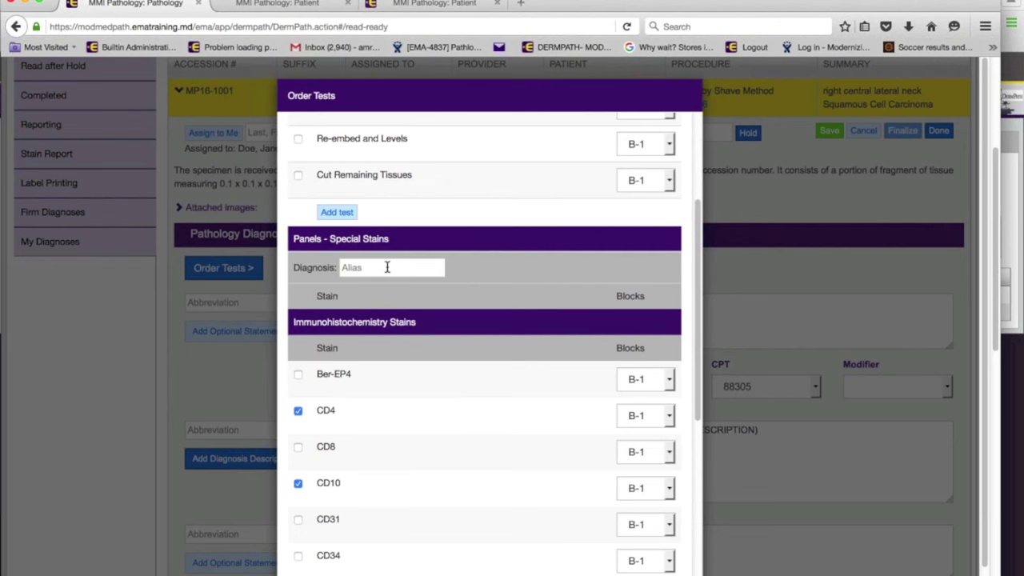
scroll(387, 267, up, 1)
click(386, 268)
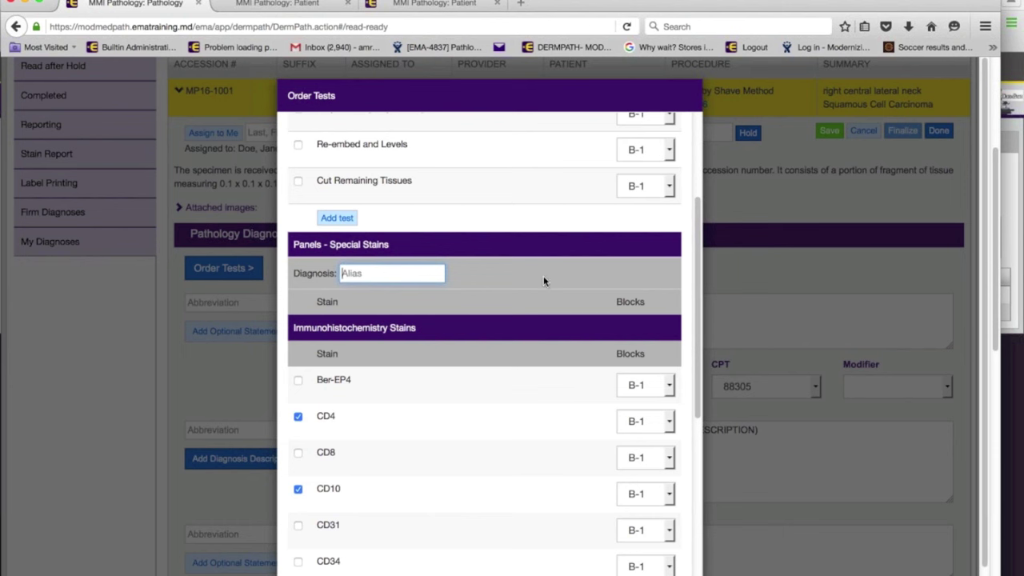
Place the order for the selected tests and save the neck specimen's read.
click(696, 305)
drag(696, 305, 704, 192)
click(662, 134)
click(831, 134)
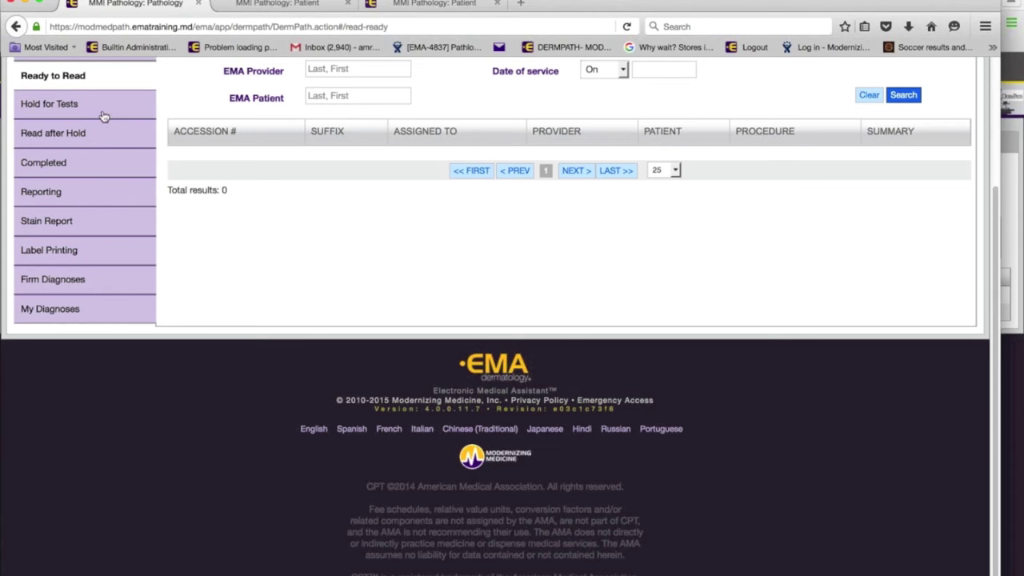
Release the neck specimen from the Hold for Tests worklist as ready to read, with all its ordered tests selected.
click(66, 106)
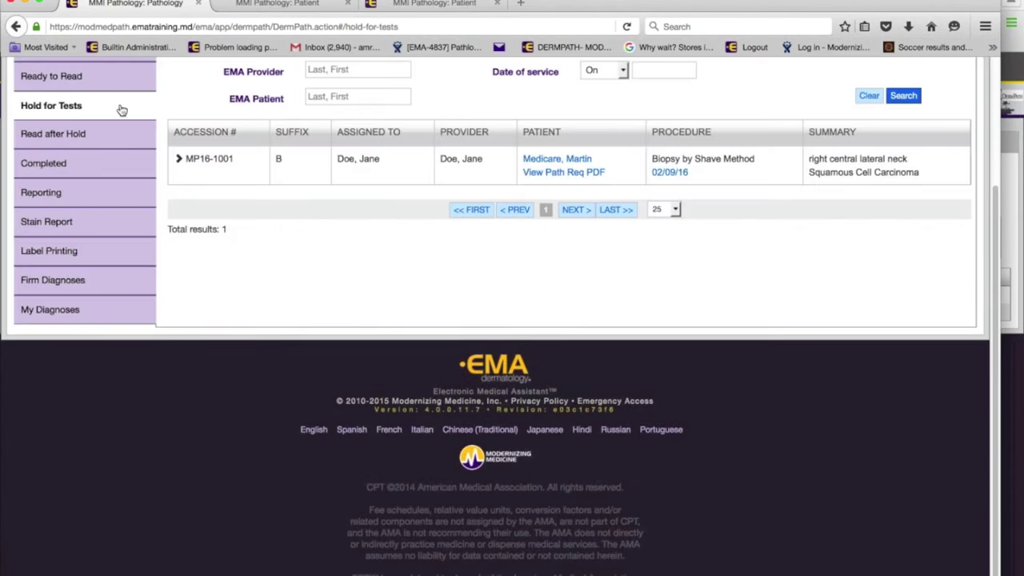
click(178, 159)
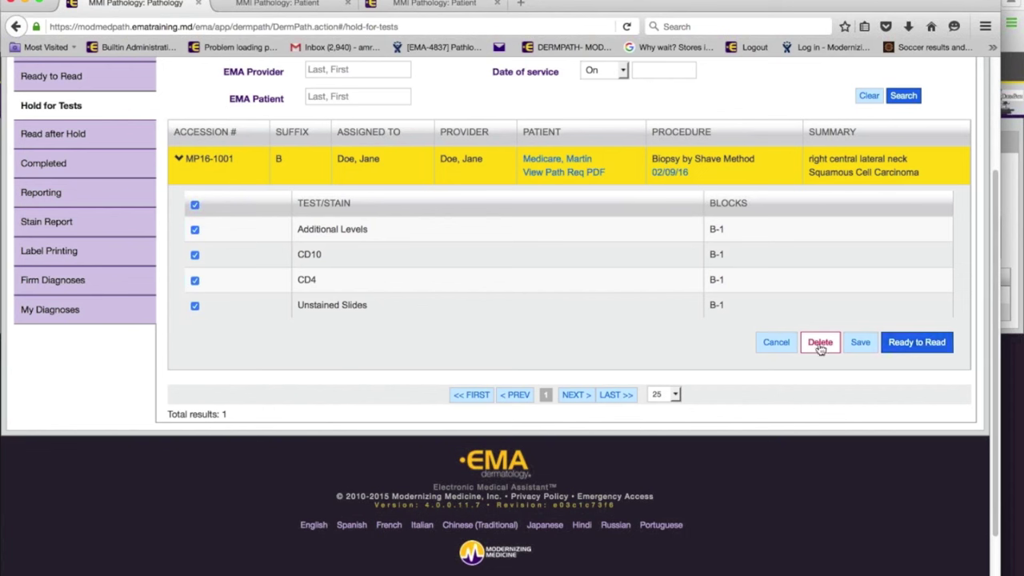
click(920, 343)
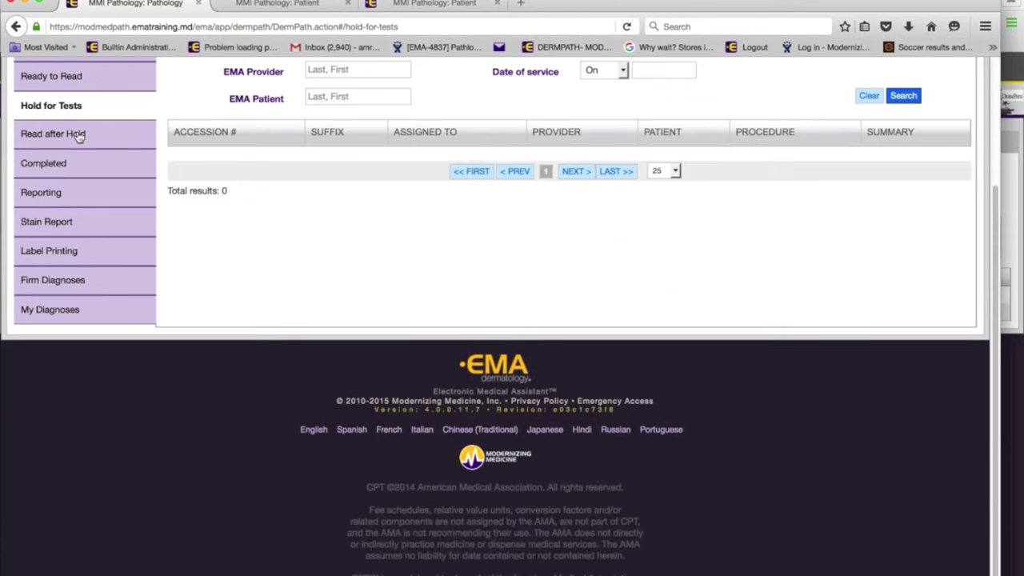
Filter the Read after Hold worklist to specimens that were on hold for 2nd Opinion.
click(80, 135)
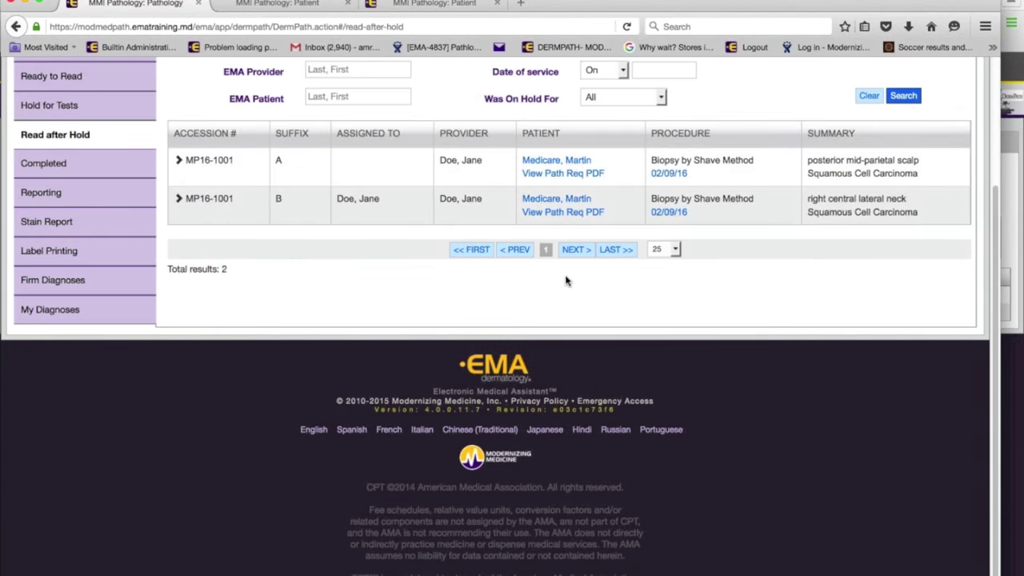
click(661, 97)
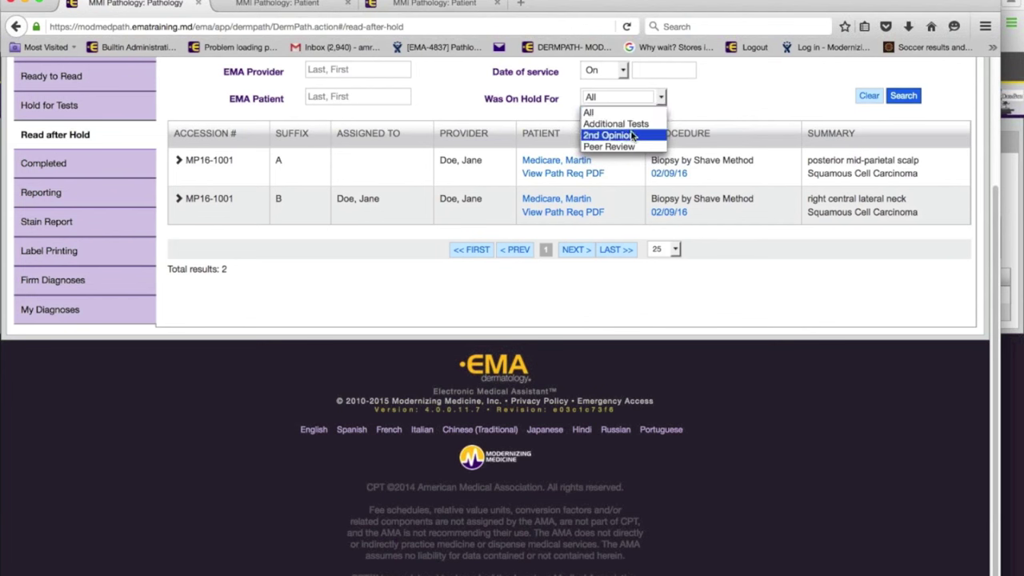
click(632, 136)
click(905, 97)
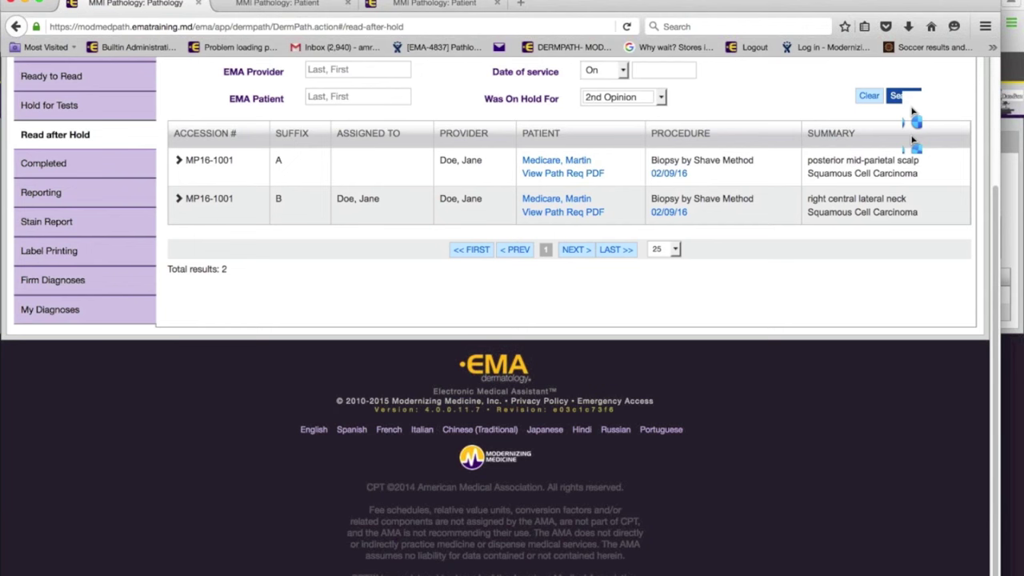
Open scalp specimen A from the Read after Hold worklist and examine its second opinion report upload and attached images.
click(181, 160)
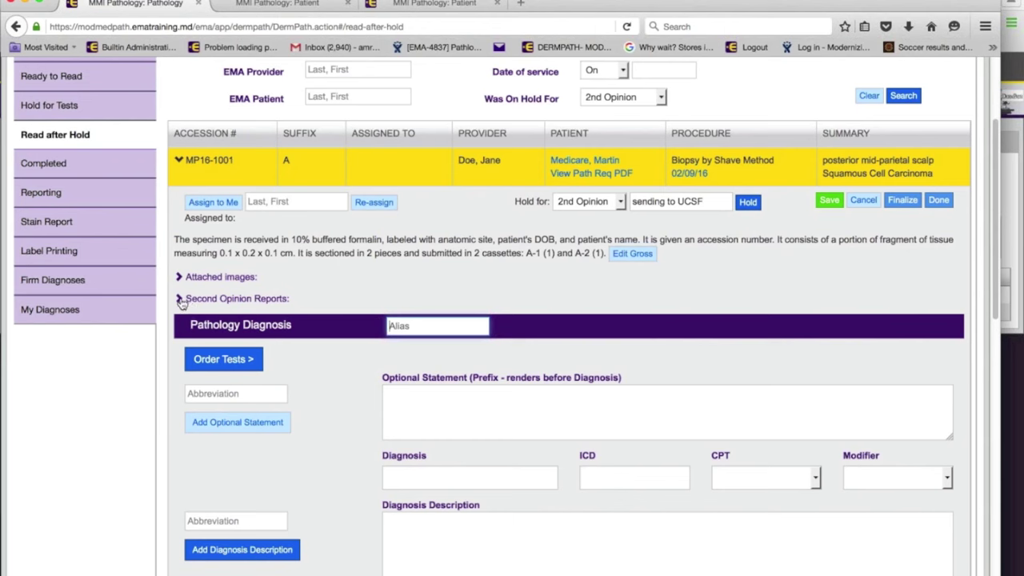
click(189, 300)
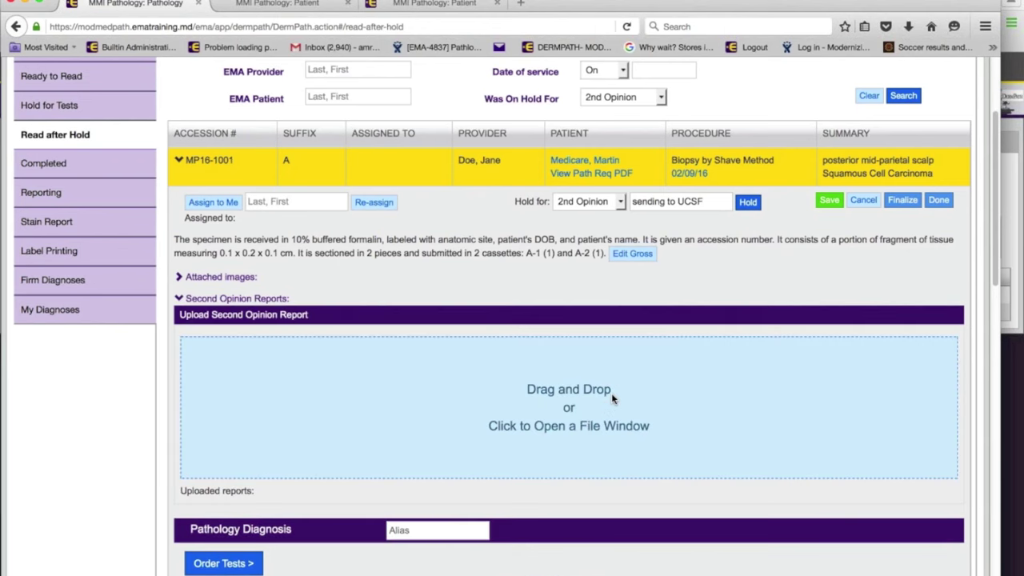
click(590, 391)
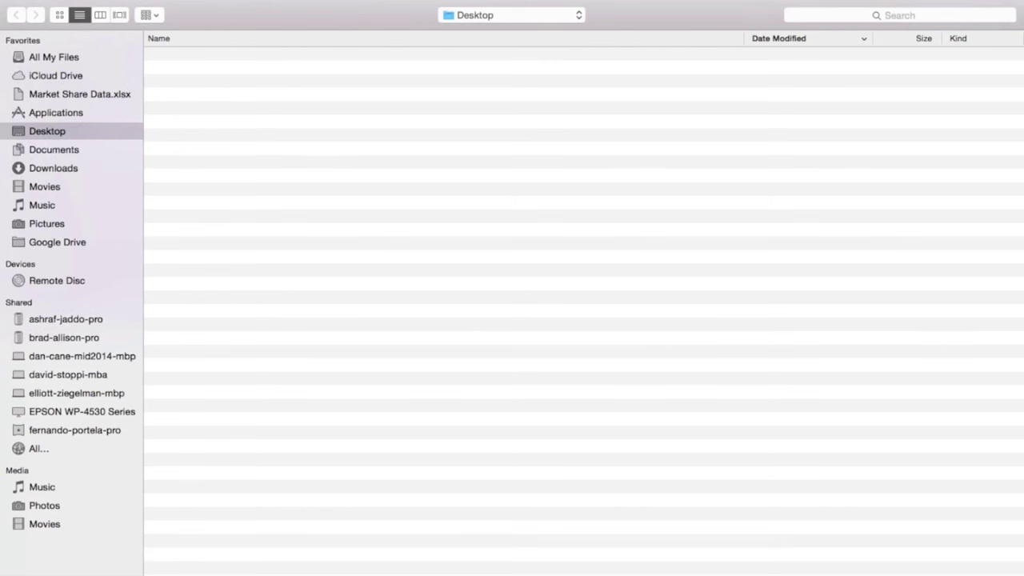
key(Escape)
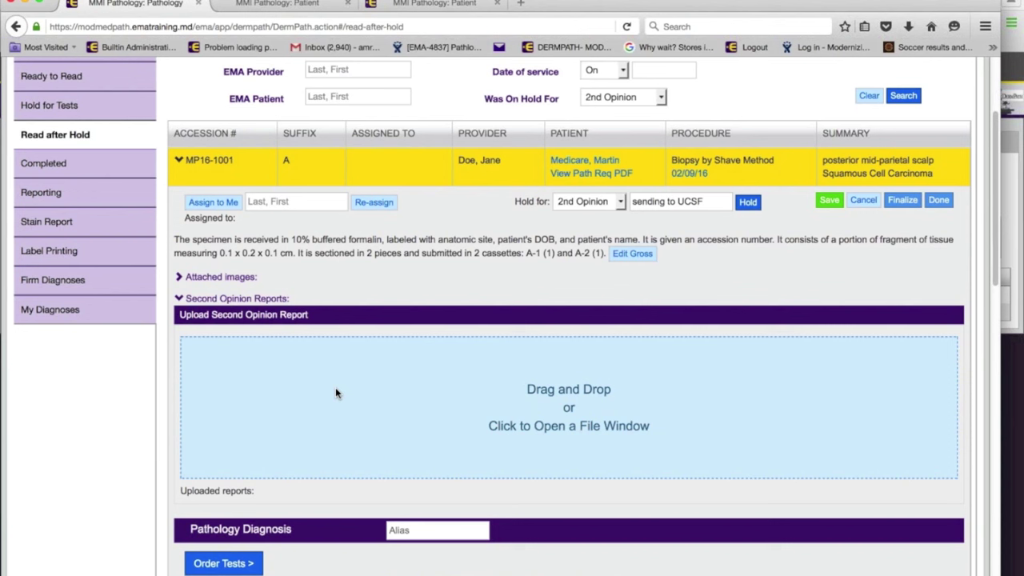
click(183, 278)
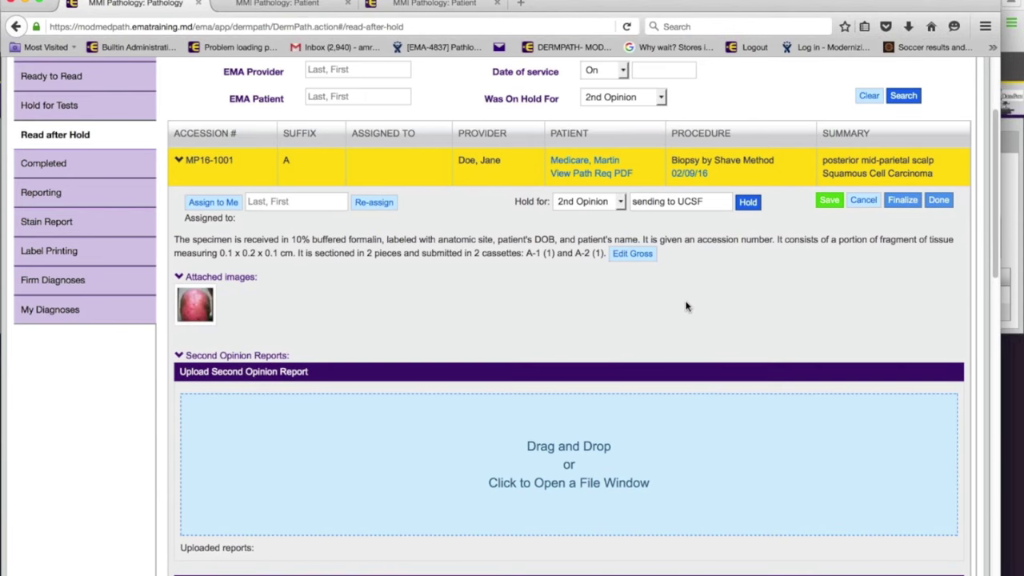
Enter the Squamous Cell Carcinoma diagnosis for specimen A through the scc alias and mark its read as done.
scroll(685, 308, down, 7)
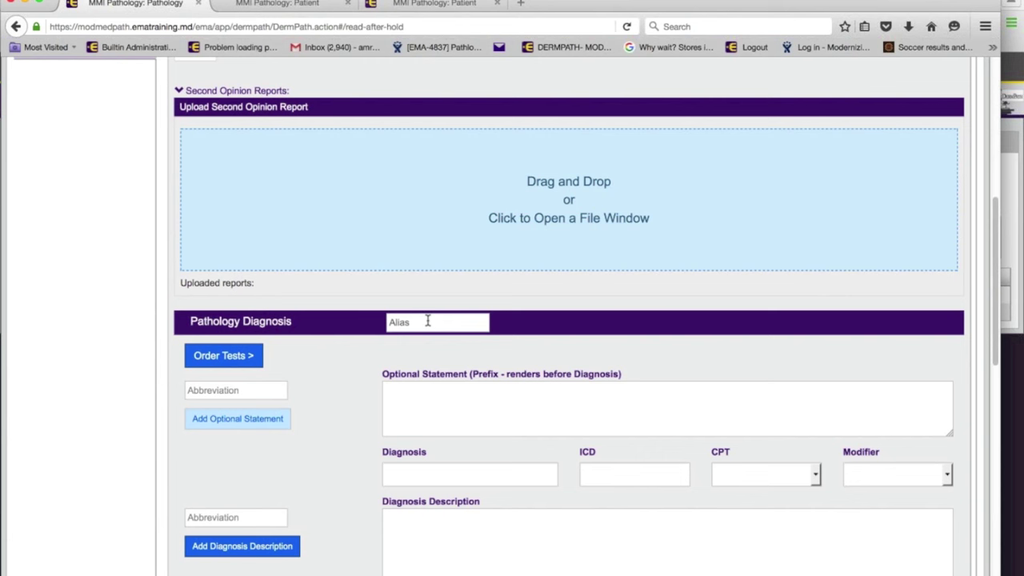
click(428, 321)
text(ad)
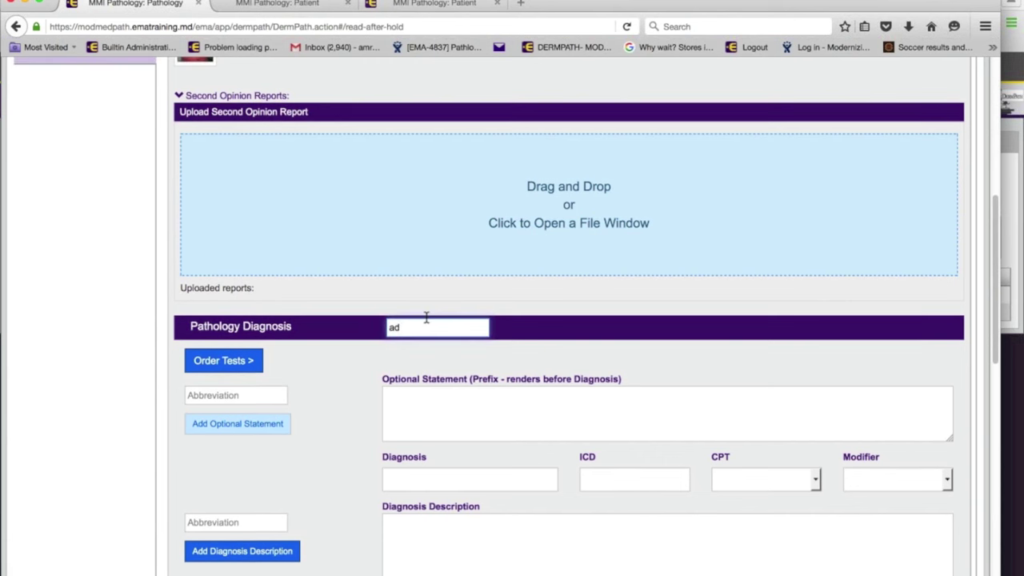
key(BackSpace)
key(BackSpace)
text(sc)
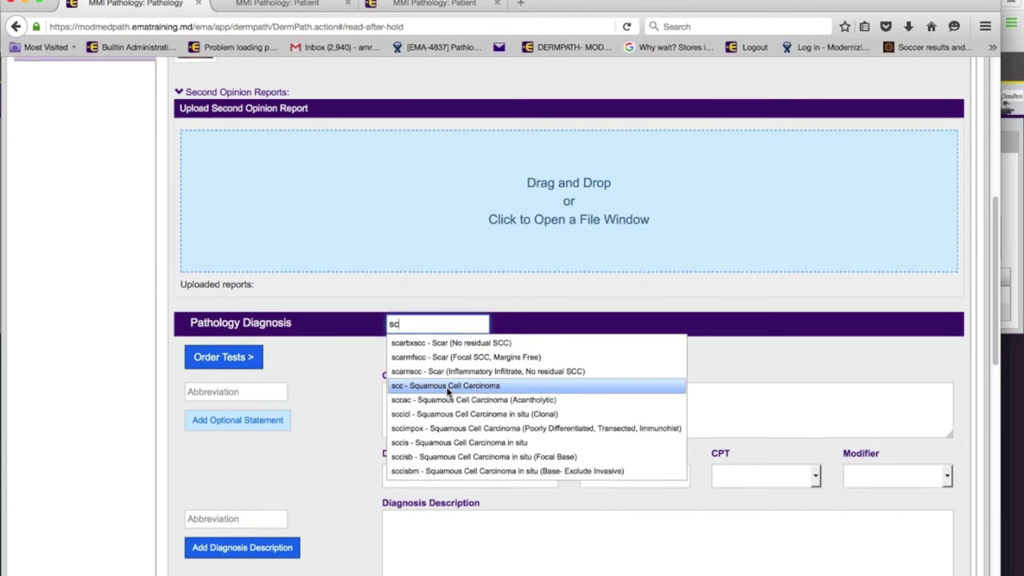
click(416, 388)
scroll(611, 370, down, 10)
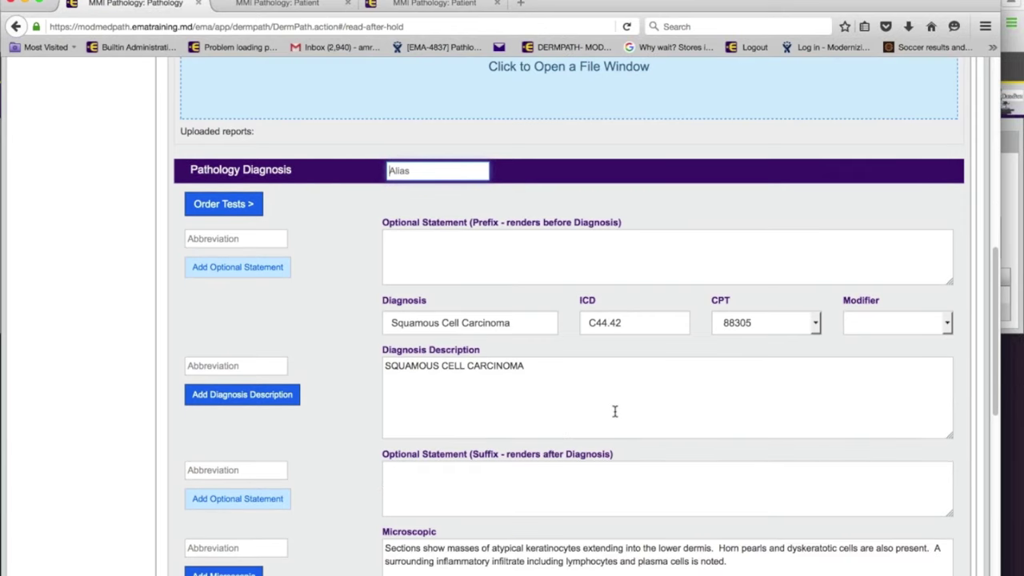
scroll(614, 410, down, 1)
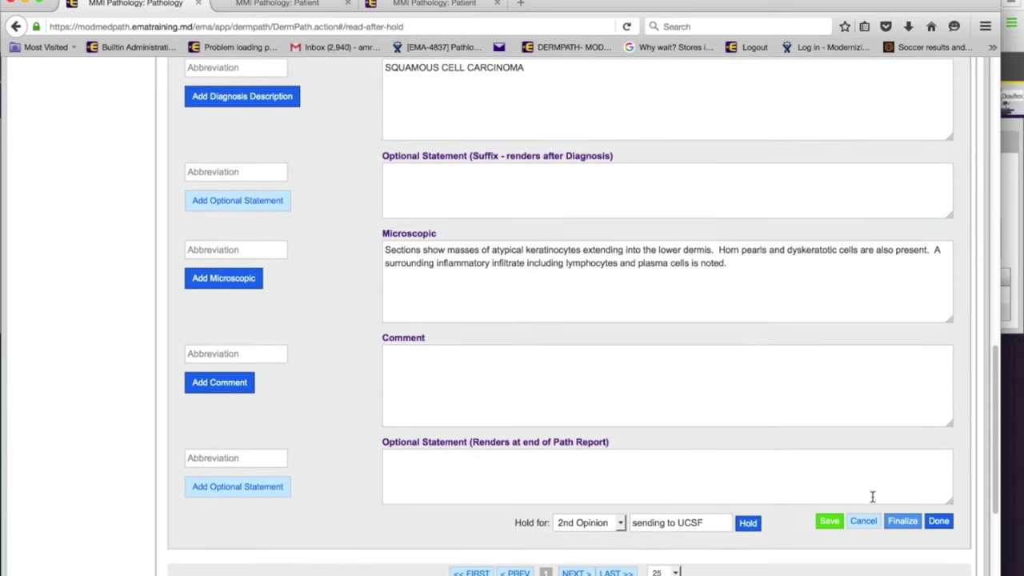
click(938, 521)
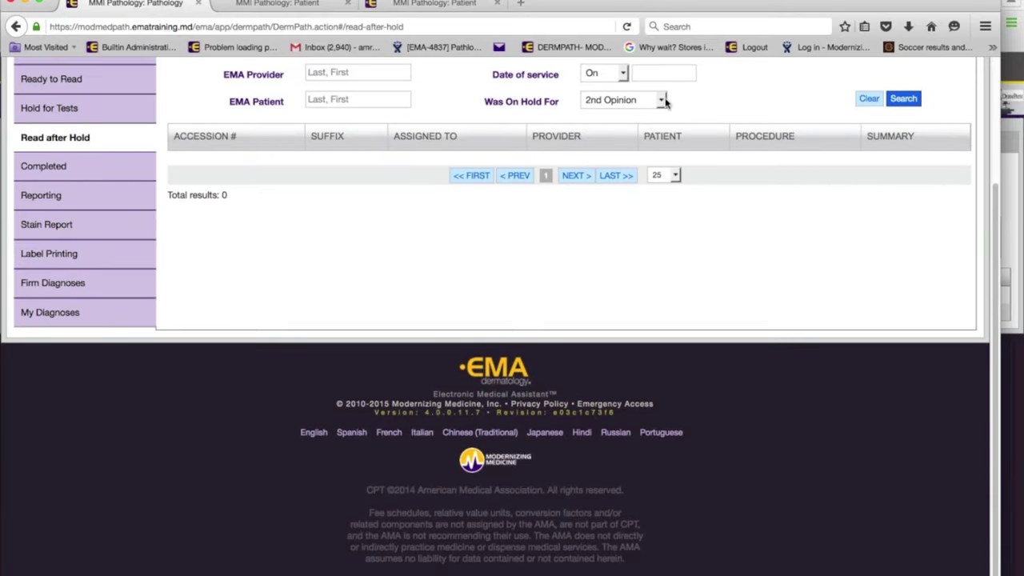
Filter the Read after Hold worklist to specimens that were on hold for Additional Tests and open neck specimen B.
click(661, 99)
click(650, 129)
click(903, 98)
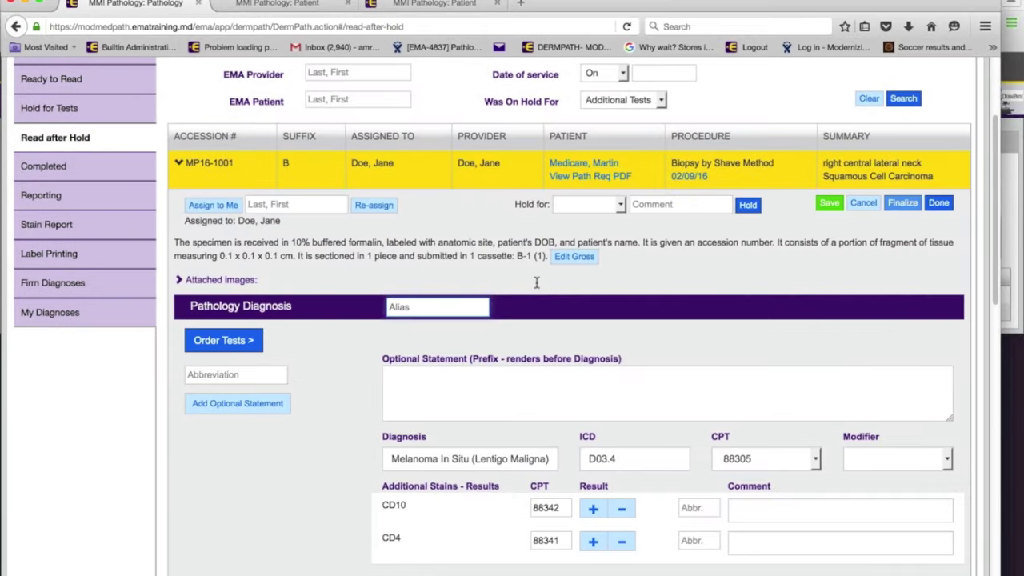
Record positive results for specimen B's CD10 and CD4 stains without comments and mark its read as done.
scroll(536, 284, down, 3)
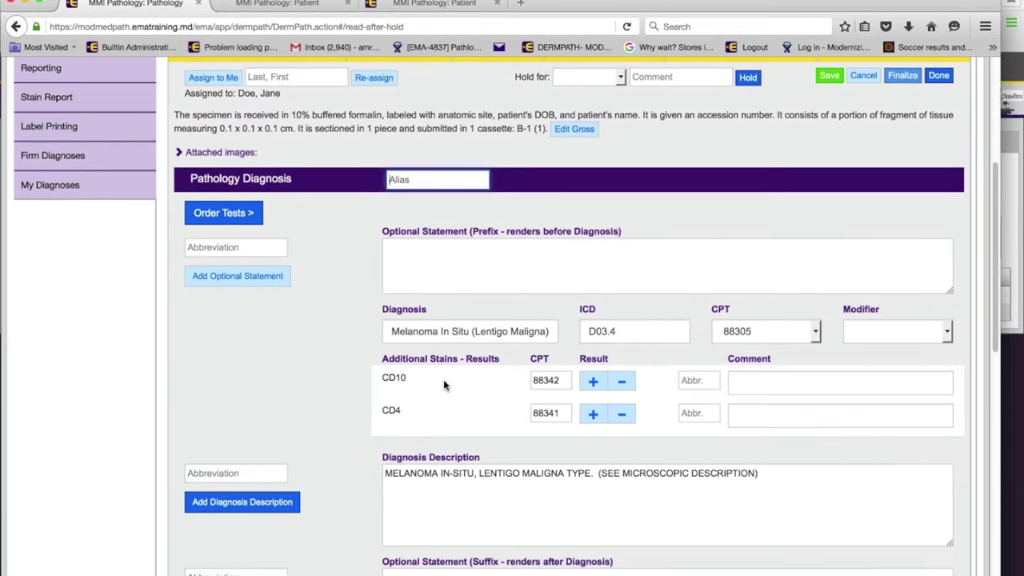
click(593, 381)
click(593, 413)
click(742, 383)
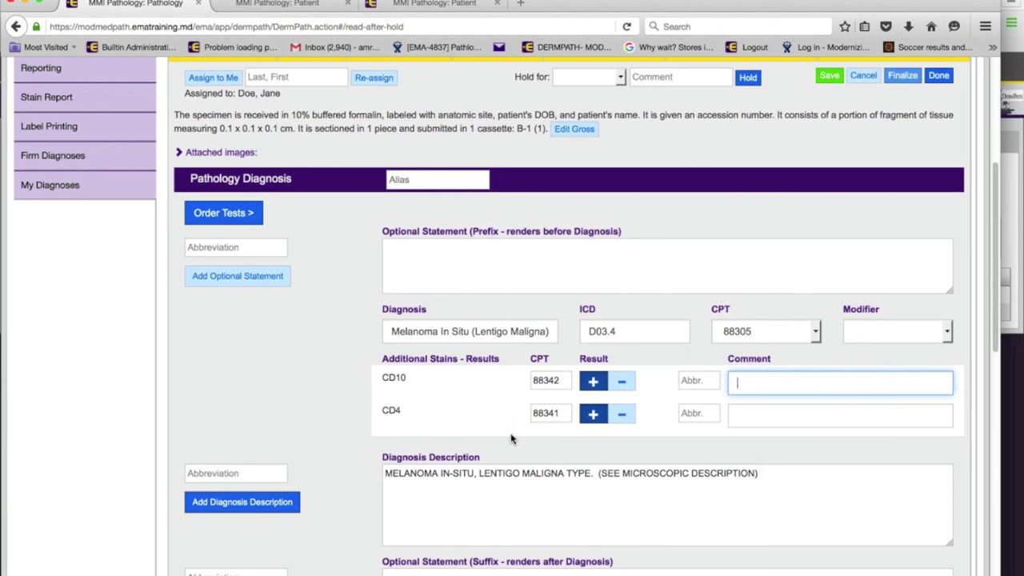
scroll(511, 433, down, 3)
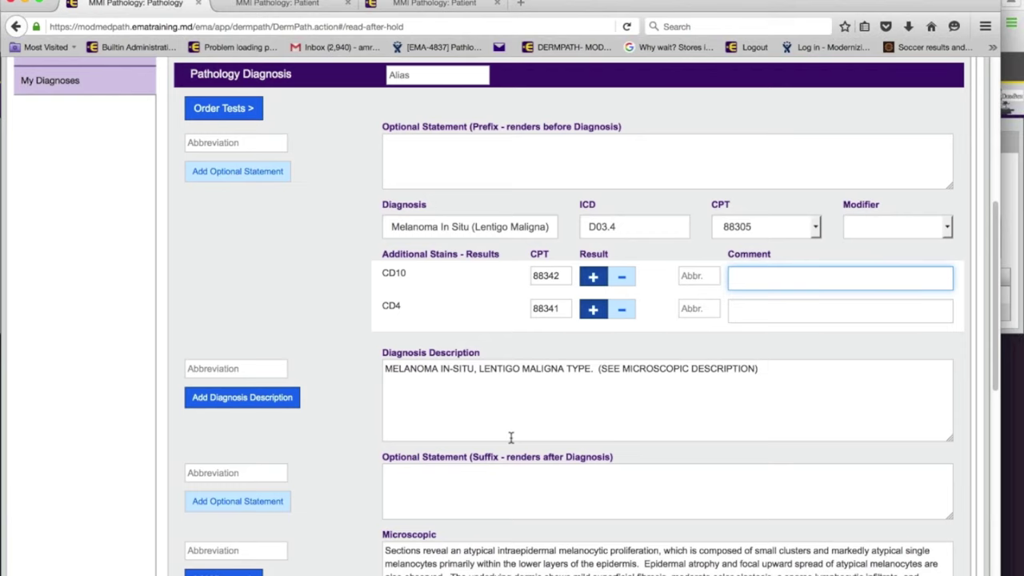
scroll(674, 437, up, 3)
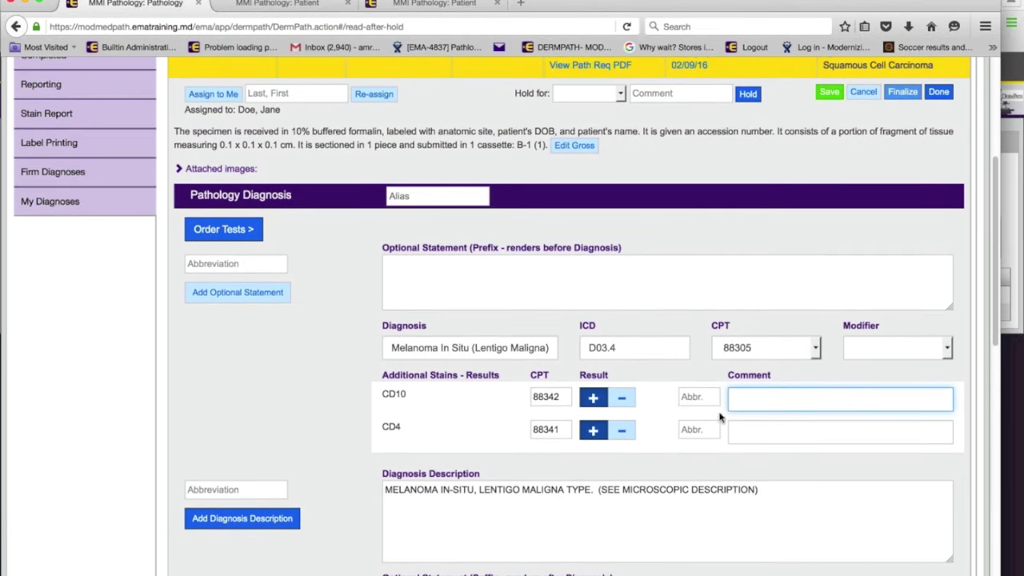
click(941, 93)
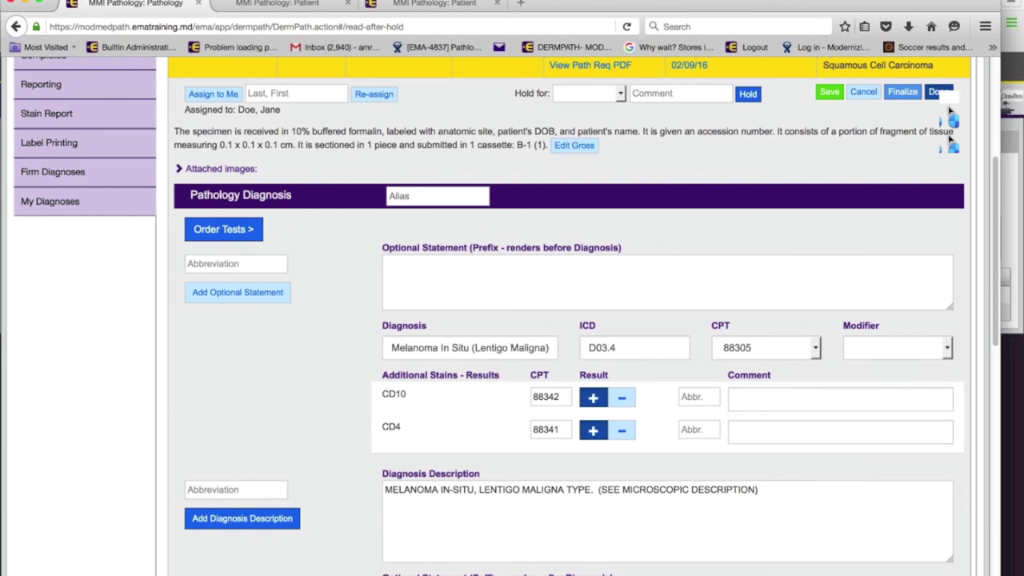
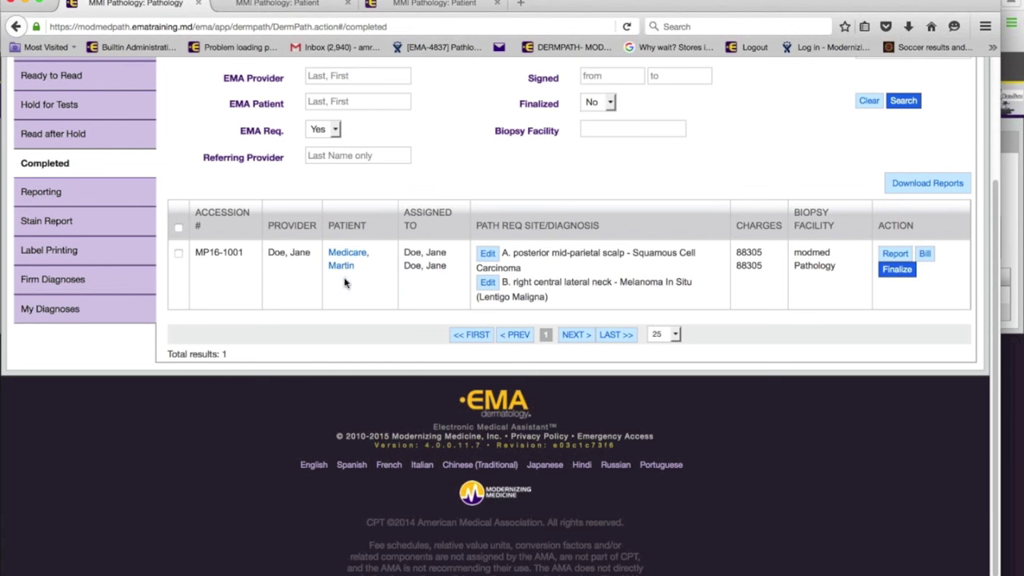
Examine the completed case's preliminary pathology report, including its results, stain results, and gross and microscopic descriptions, and return to the completed worklist.
click(890, 269)
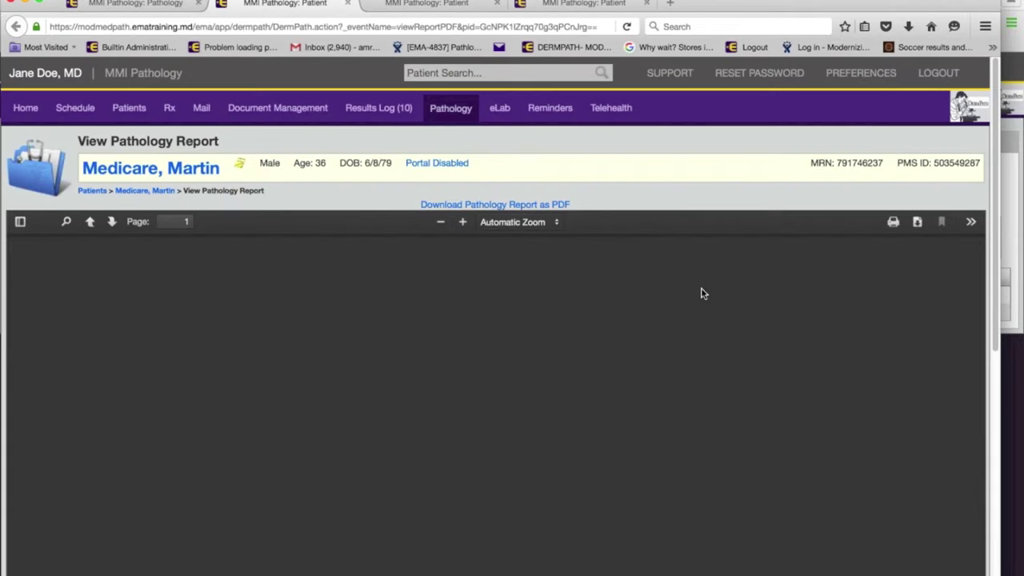
scroll(740, 299, down, 1)
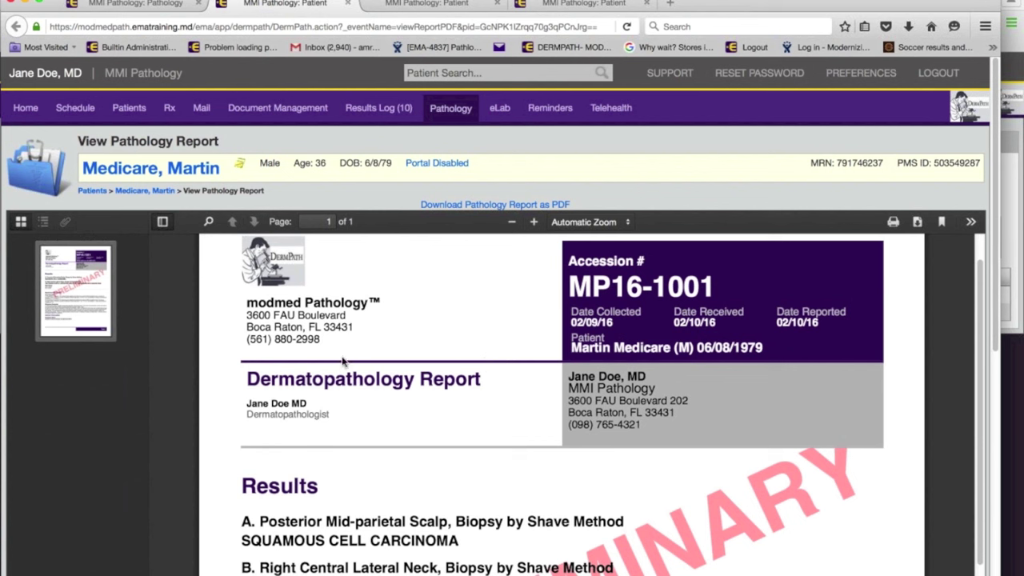
scroll(495, 389, down, 1)
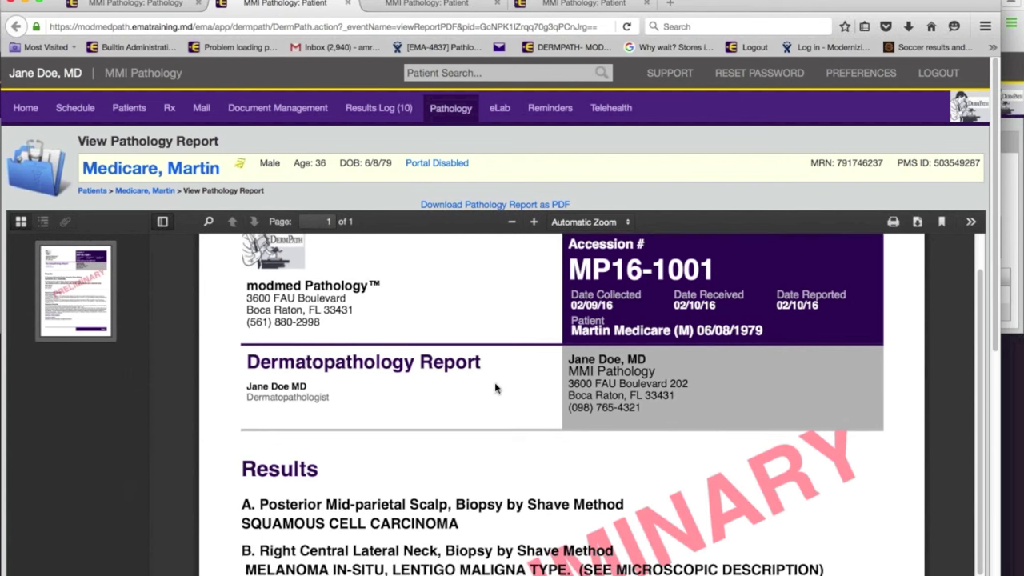
scroll(495, 388, down, 5)
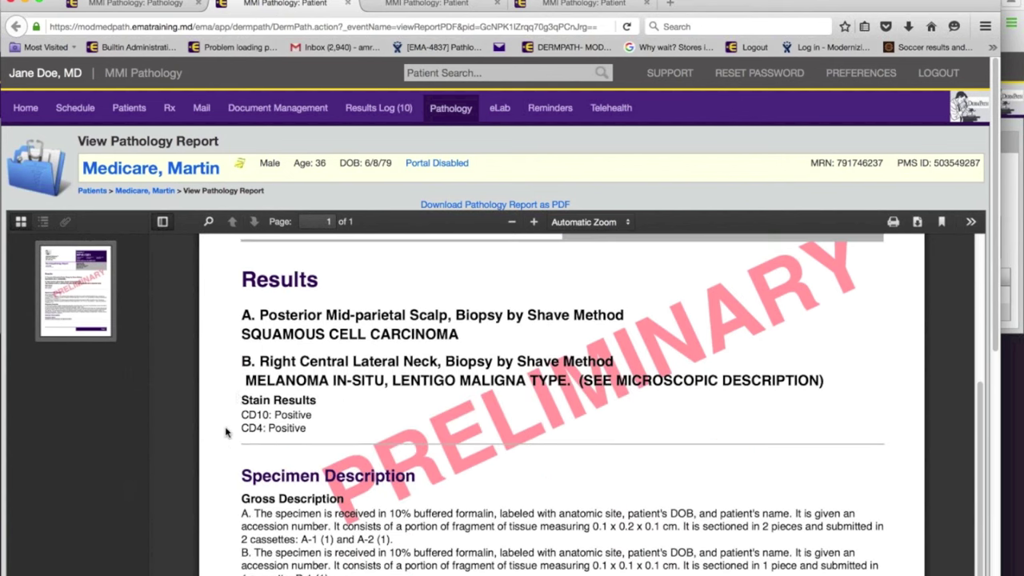
scroll(452, 415, down, 5)
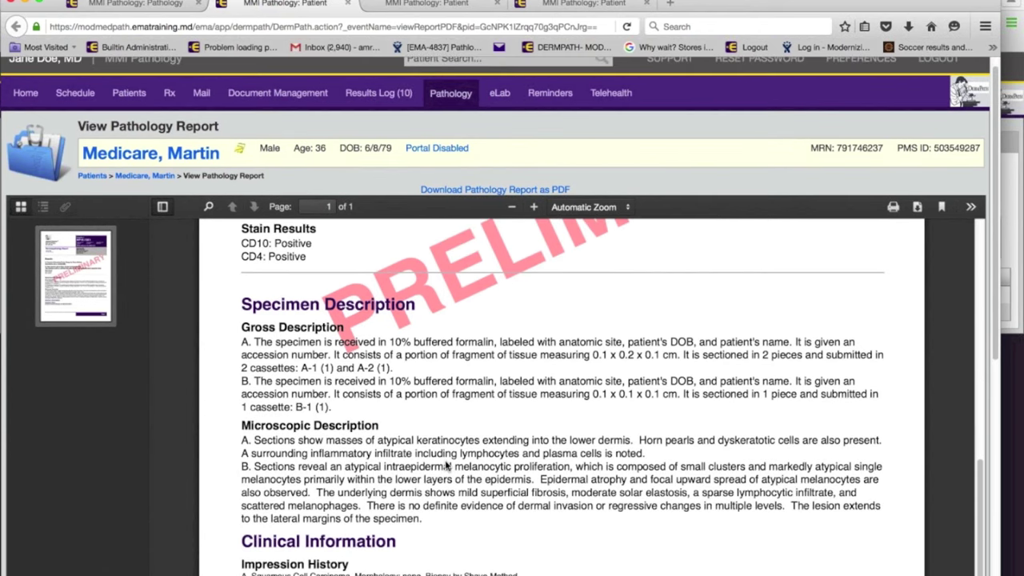
scroll(448, 467, down, 3)
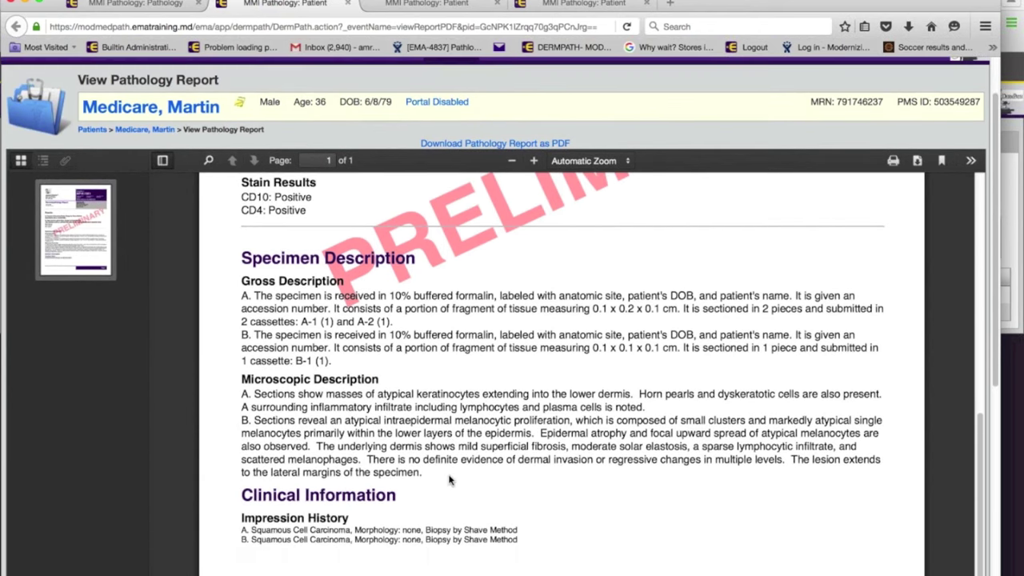
scroll(448, 475, up, 8)
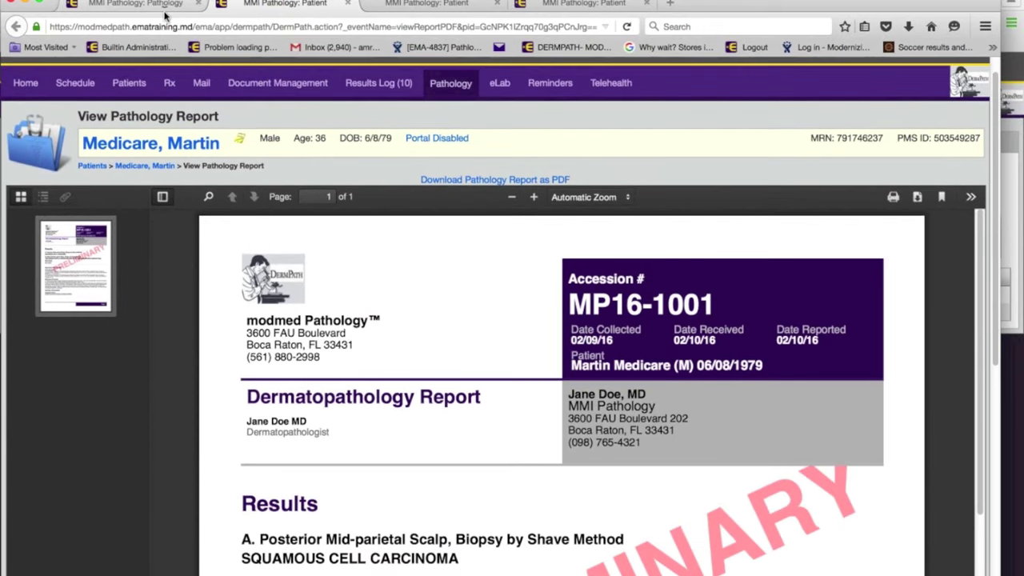
click(128, 7)
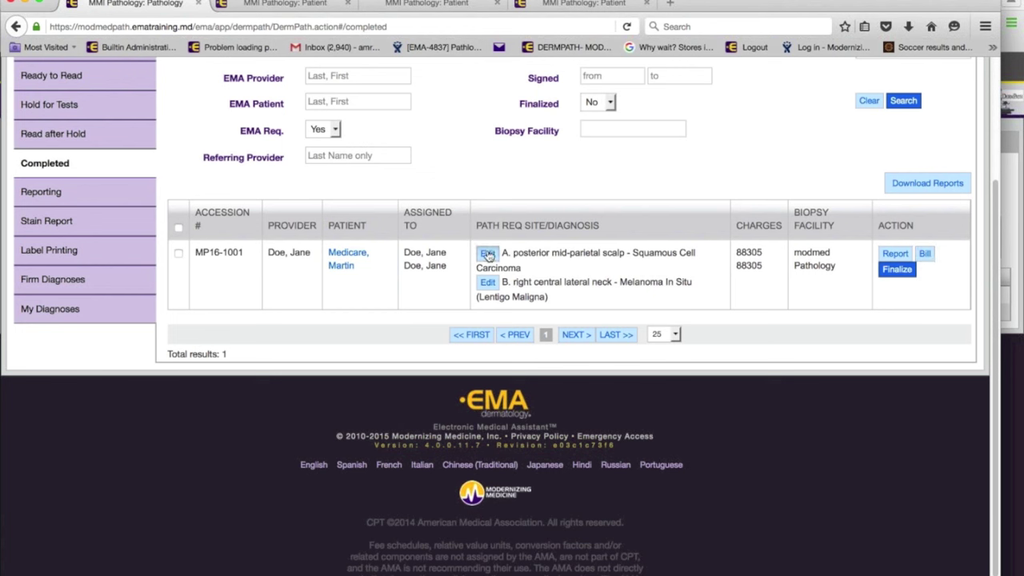
Reopen scalp specimen A's read from the completed case for editing and mark it done again without changes.
drag(486, 258, 498, 292)
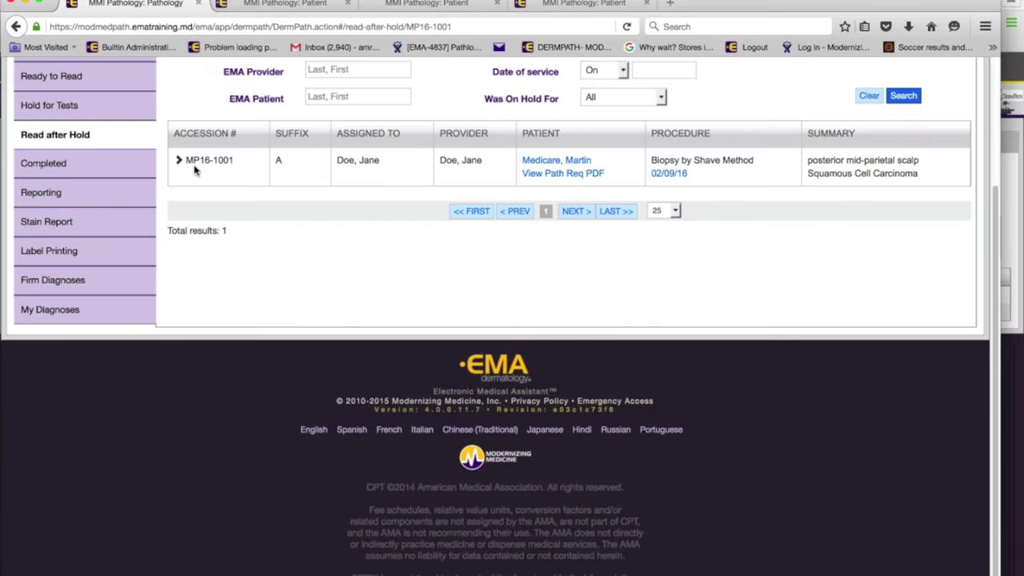
click(193, 166)
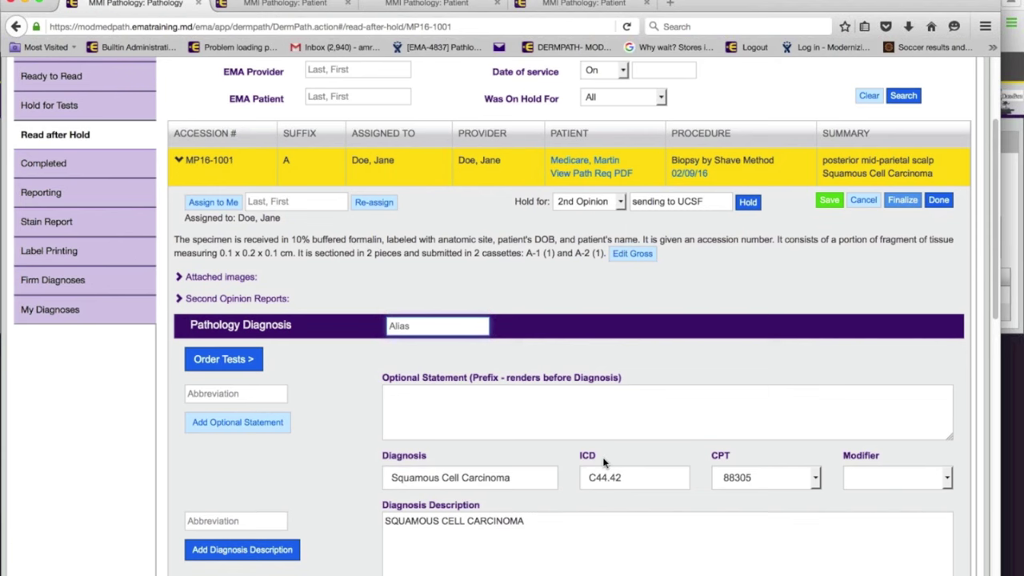
click(941, 202)
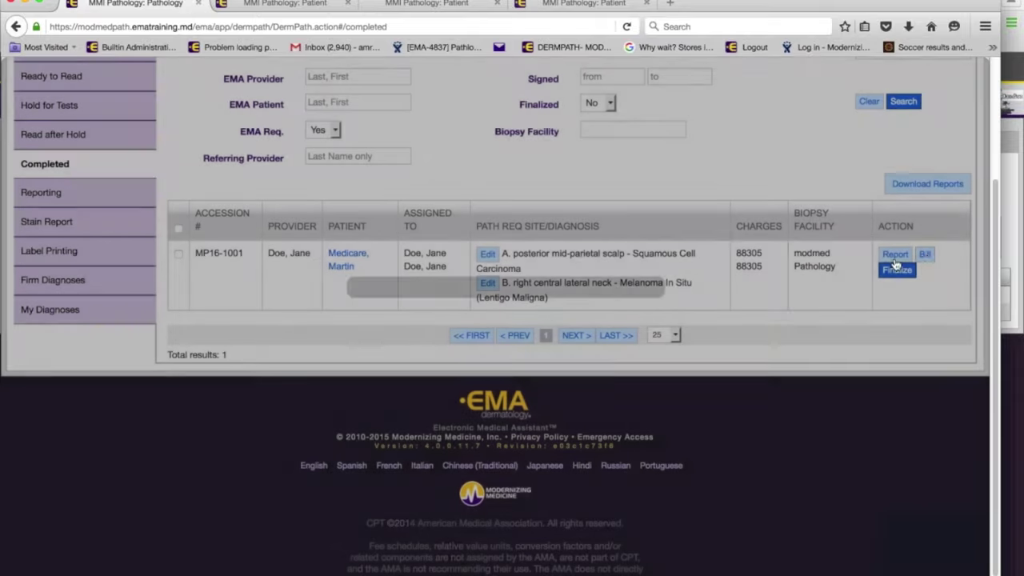
Review the completed case's billing summary, close it without saving, and finalize the case.
click(898, 271)
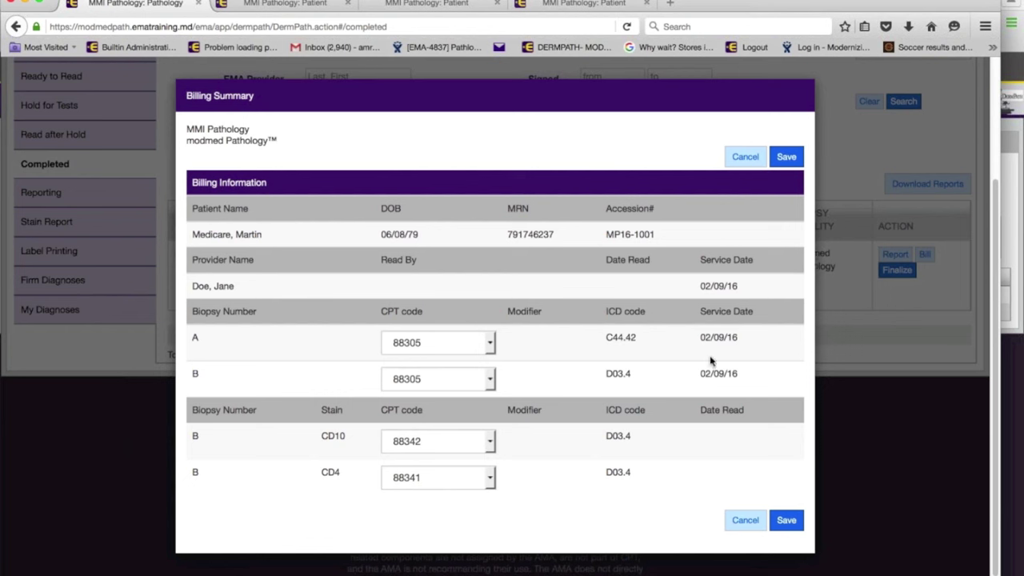
click(743, 520)
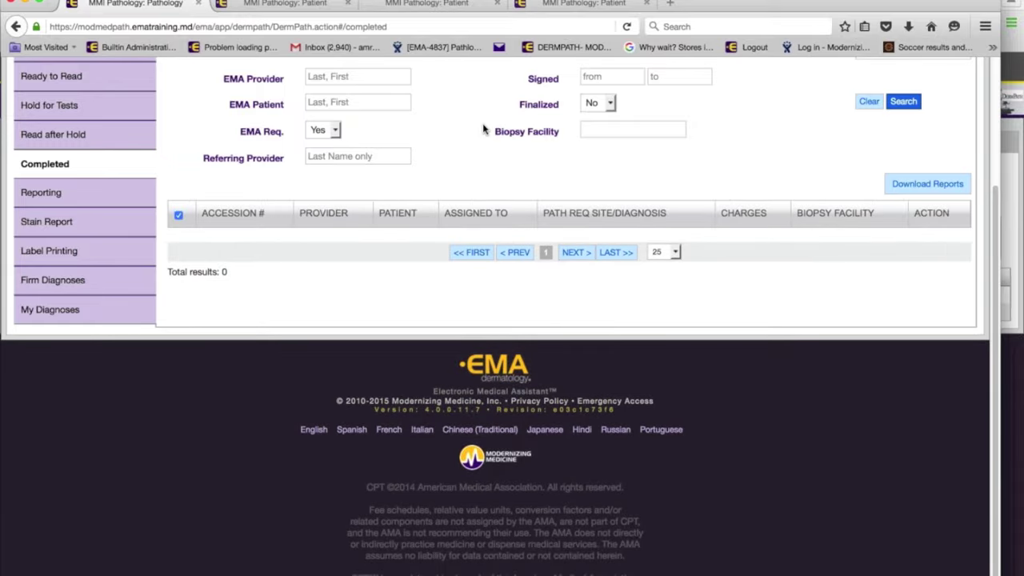
Filter the Completed worklist to finalized cases.
scroll(480, 134, up, 2)
scroll(478, 134, up, 3)
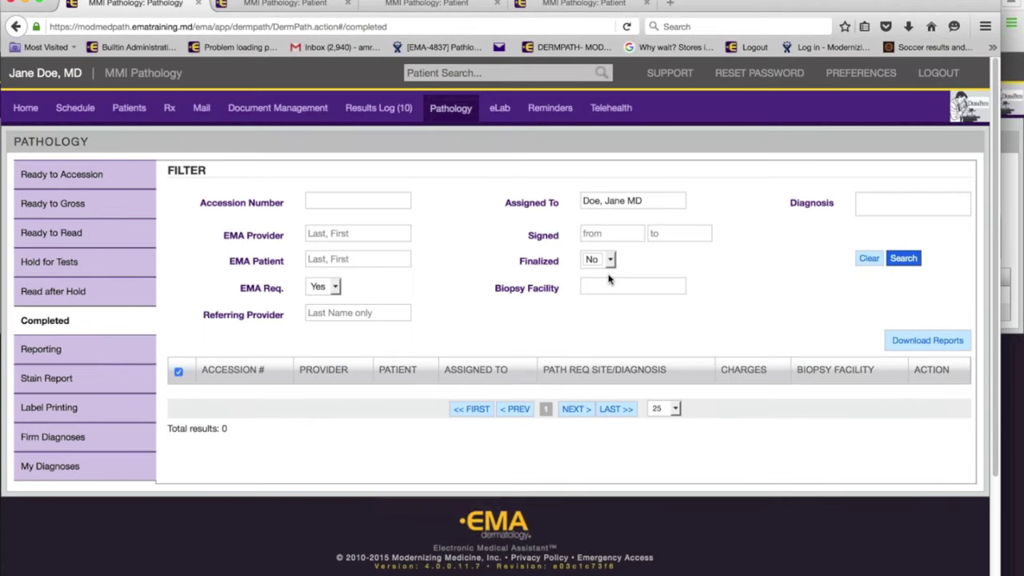
click(608, 260)
click(592, 286)
click(904, 258)
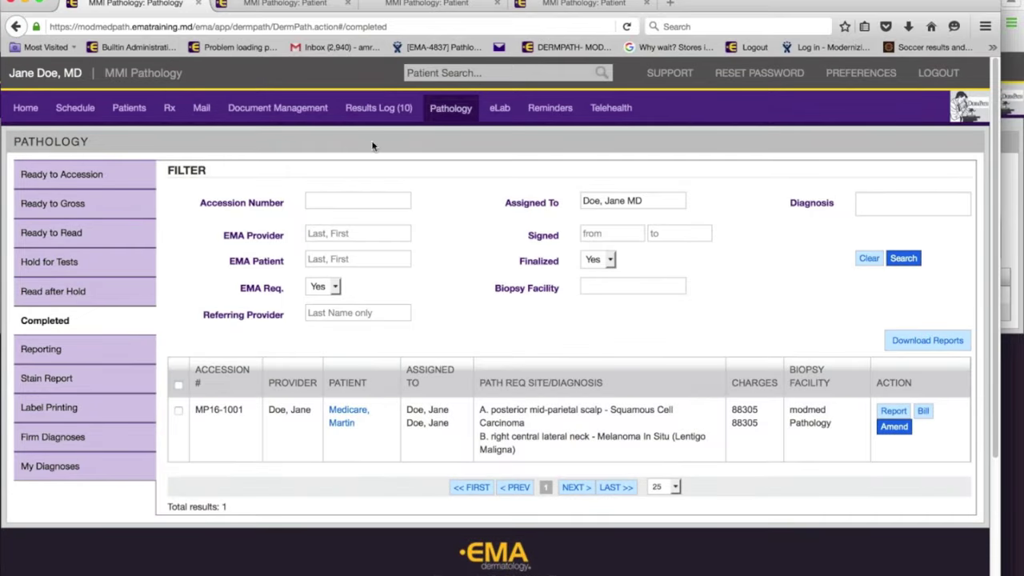
Open the Results Log's result entry for the finalized posterior mid-parietal scalp biopsy and examine its result, action, plan and attached dermatopathology report.
click(373, 108)
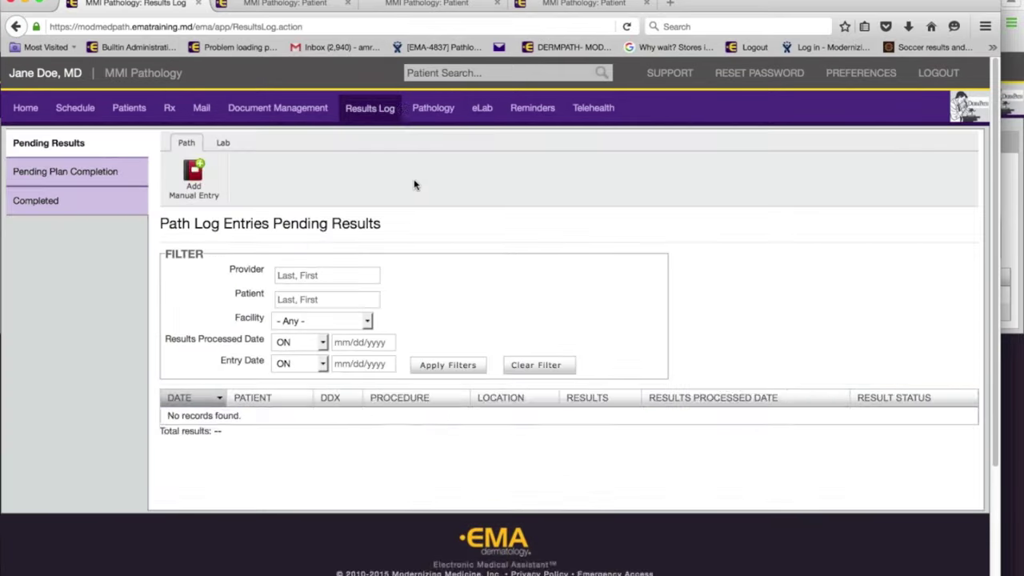
scroll(780, 458, down, 2)
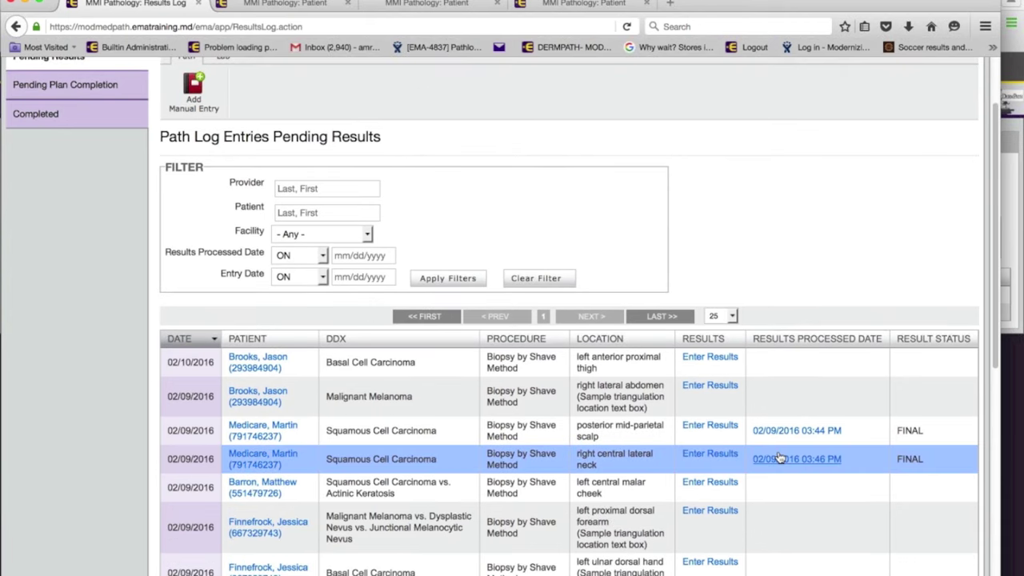
click(711, 427)
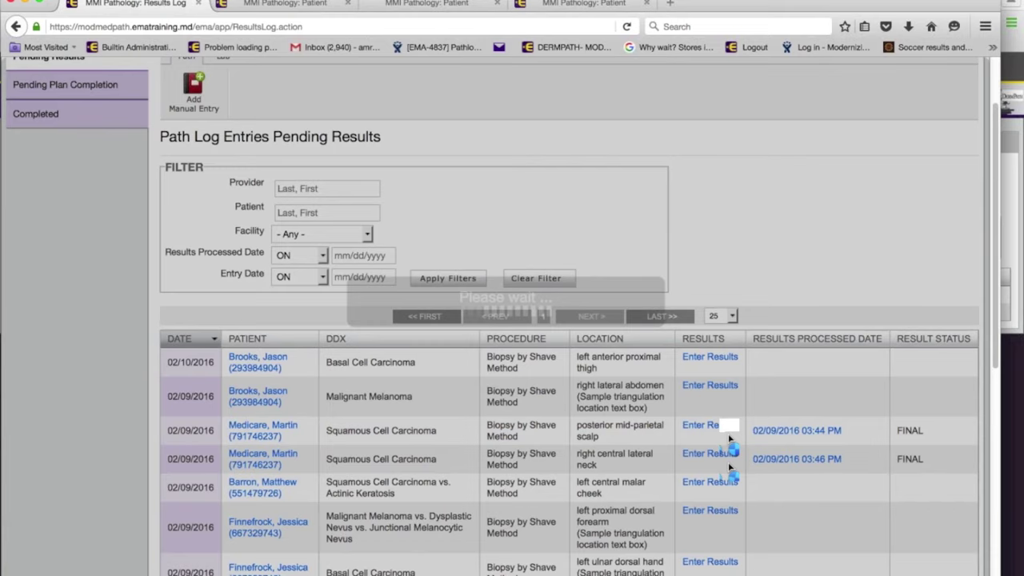
scroll(830, 446, down, 4)
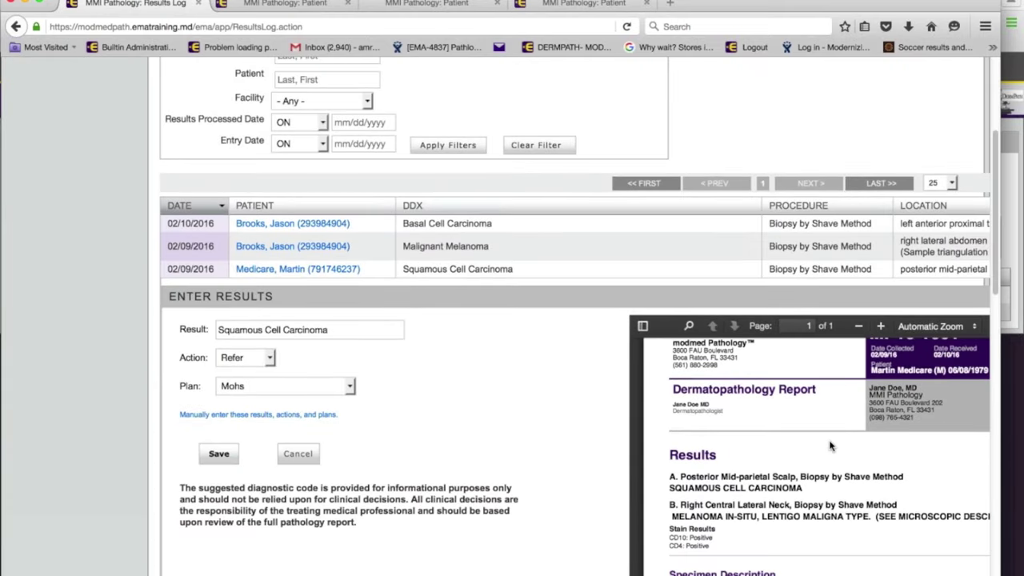
scroll(831, 446, down, 3)
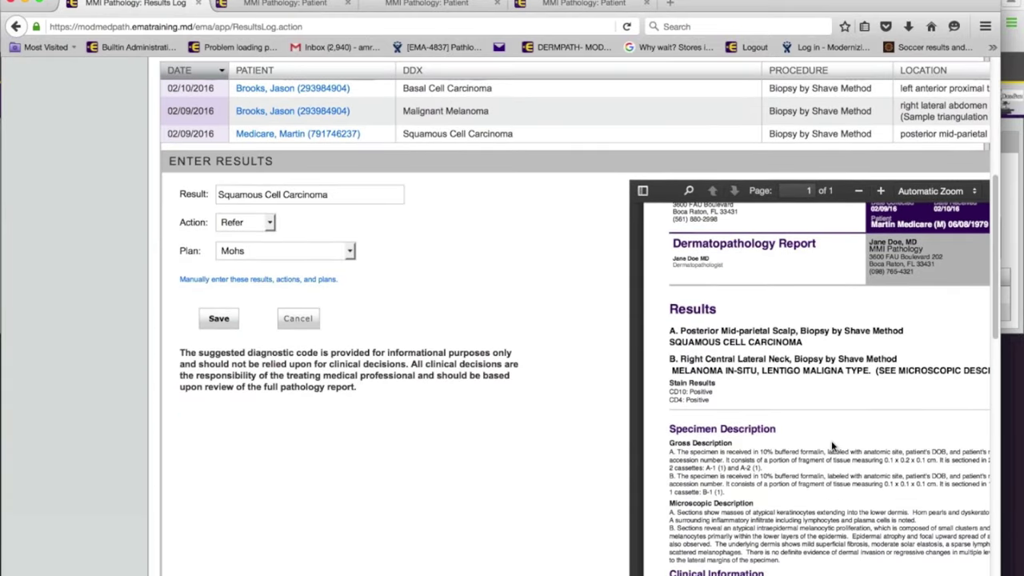
scroll(169, 122, down, 1)
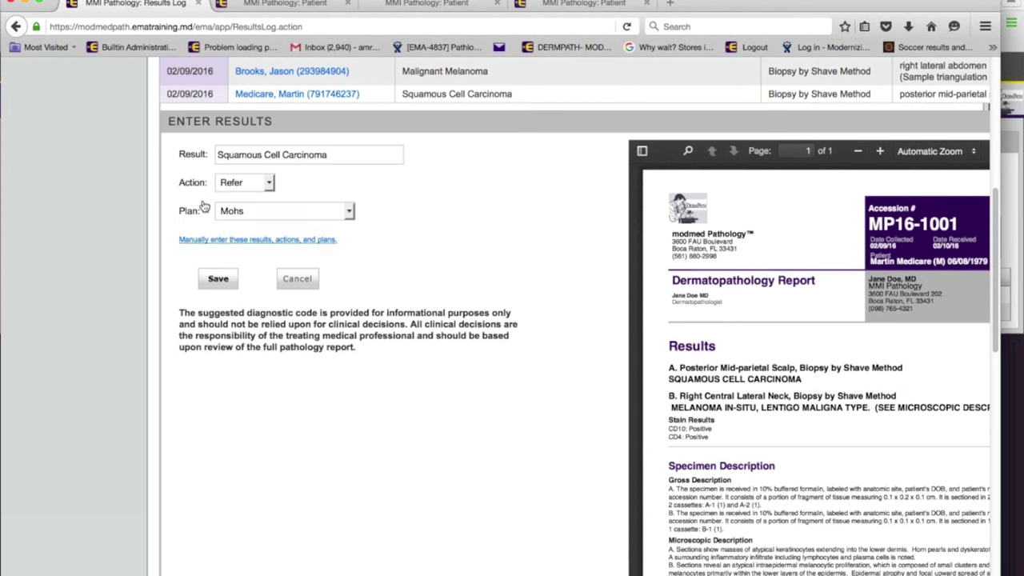
click(270, 184)
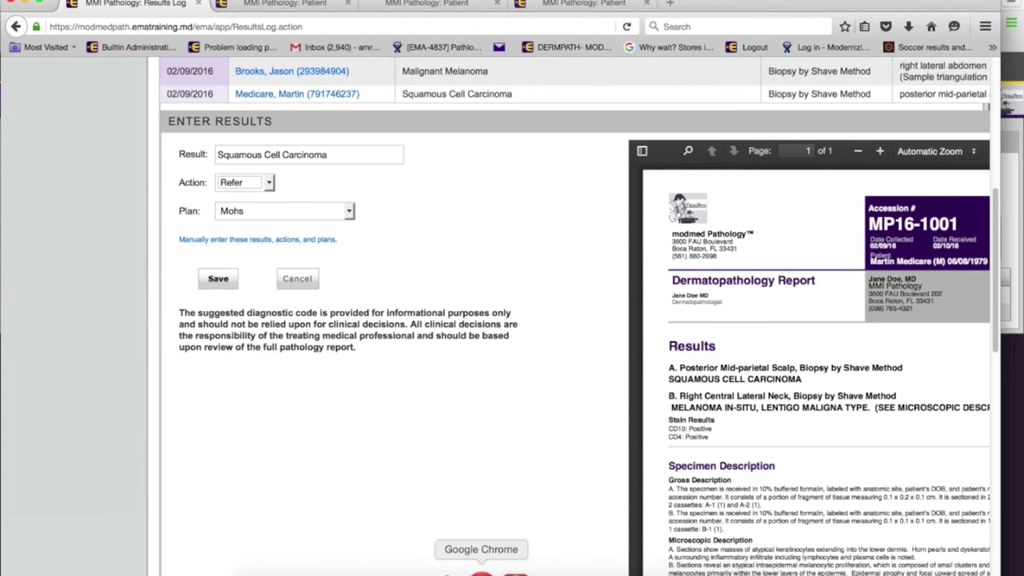
Switch to the DERMPATH-MODMED practice in Google Chrome and open its pathology Reporting page.
click(479, 570)
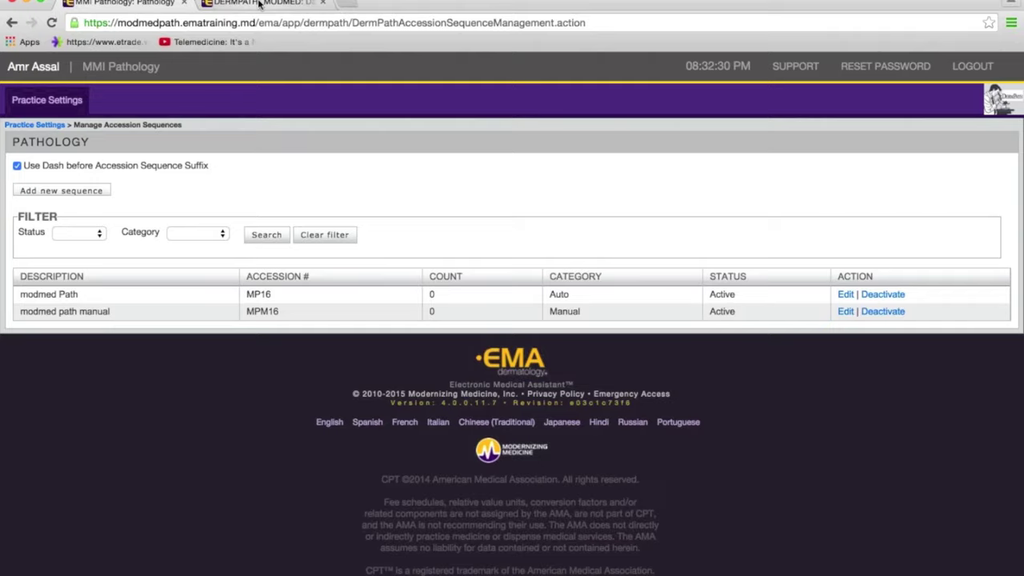
click(260, 4)
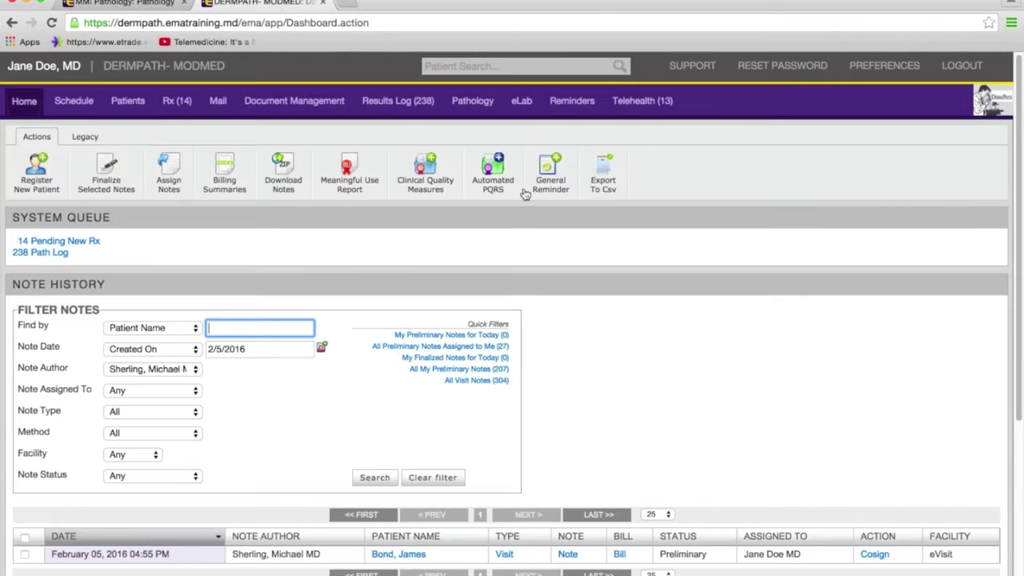
click(474, 100)
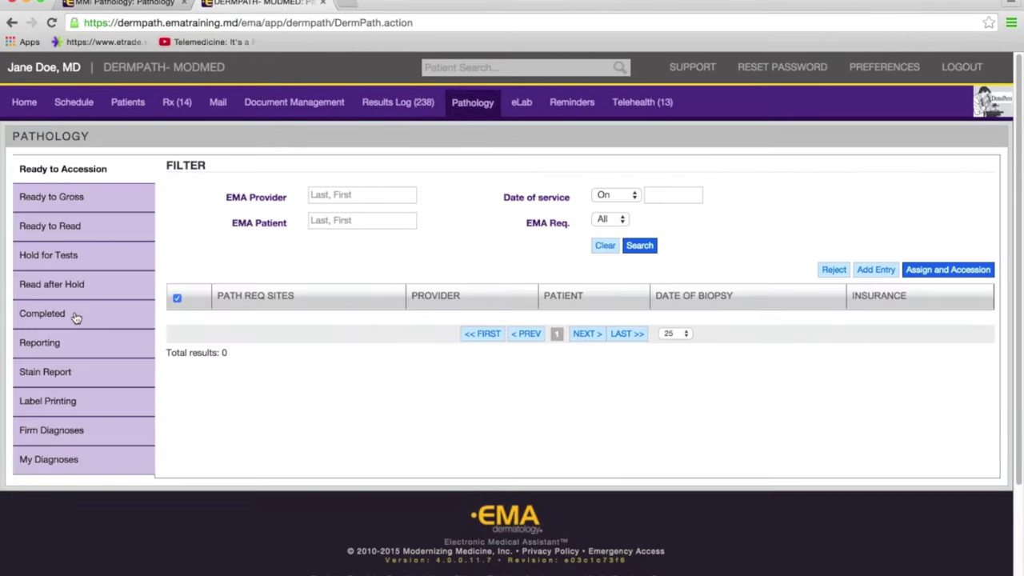
click(49, 344)
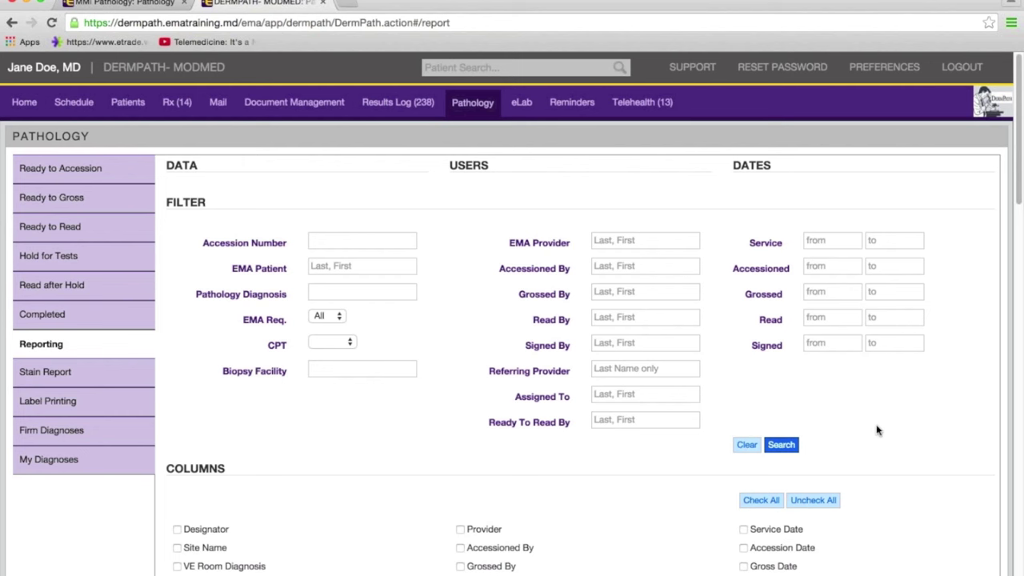
Set the report's CPT filter to 88305.
scroll(347, 327, down, 1)
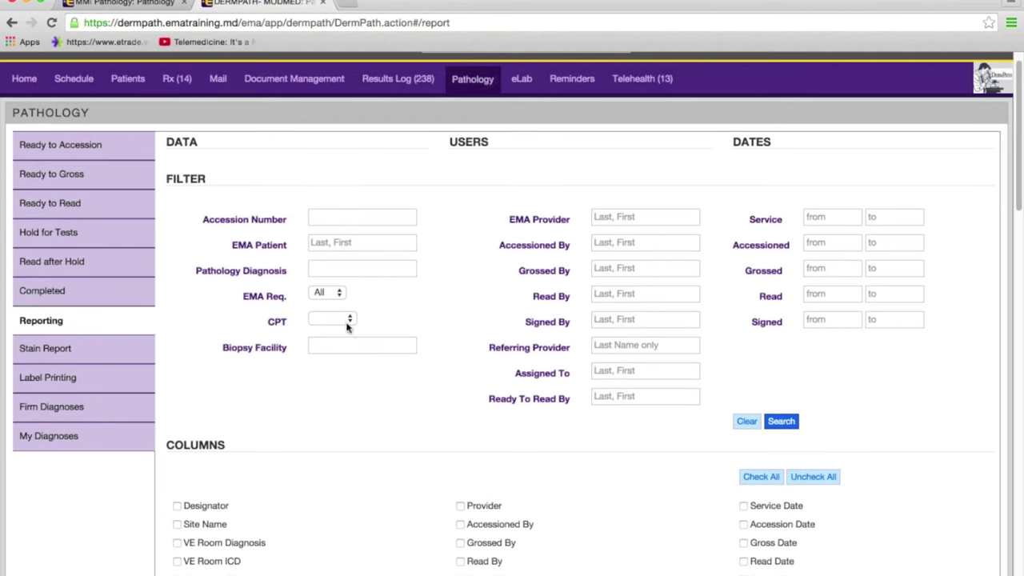
click(349, 320)
click(391, 322)
click(347, 324)
click(349, 353)
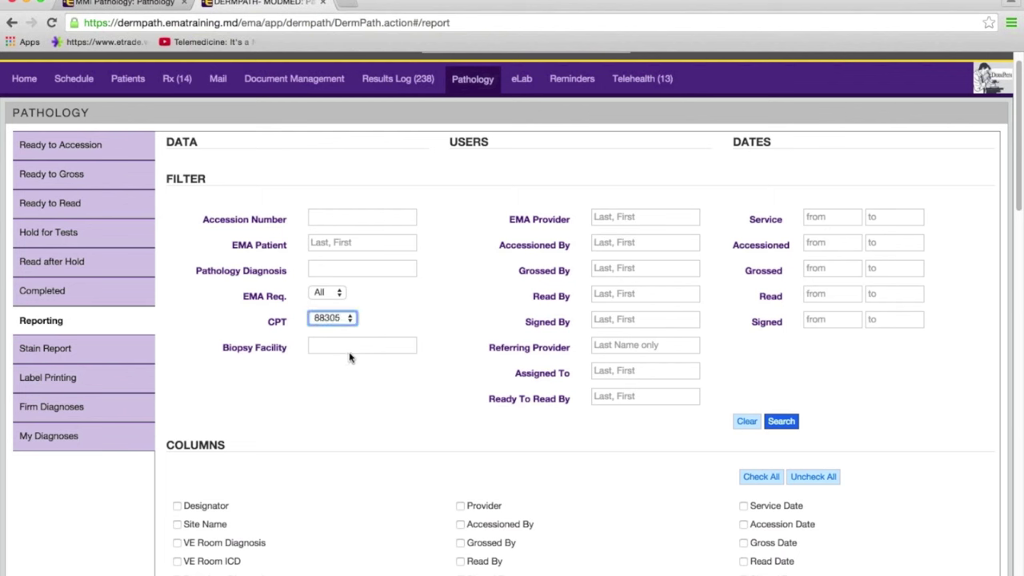
Limit the report to cases signed from 01/01/2016 to 01/31/2016 and run the search.
click(831, 319)
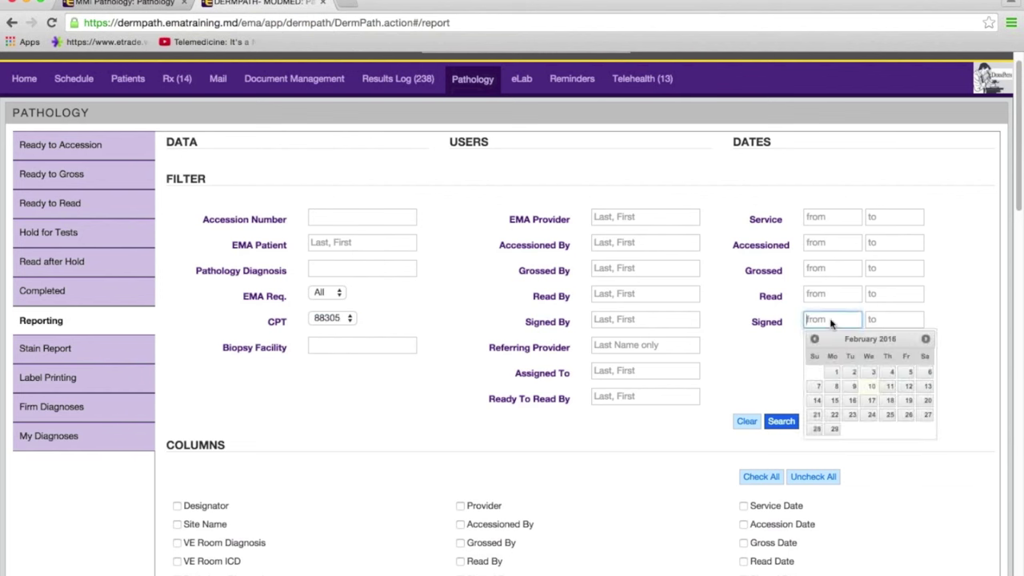
click(816, 339)
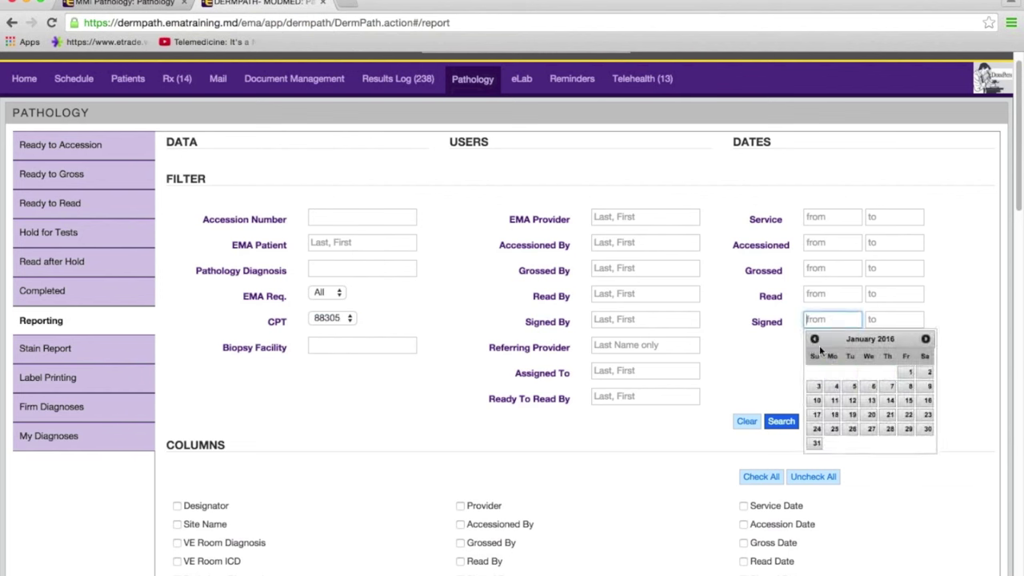
click(906, 374)
click(904, 320)
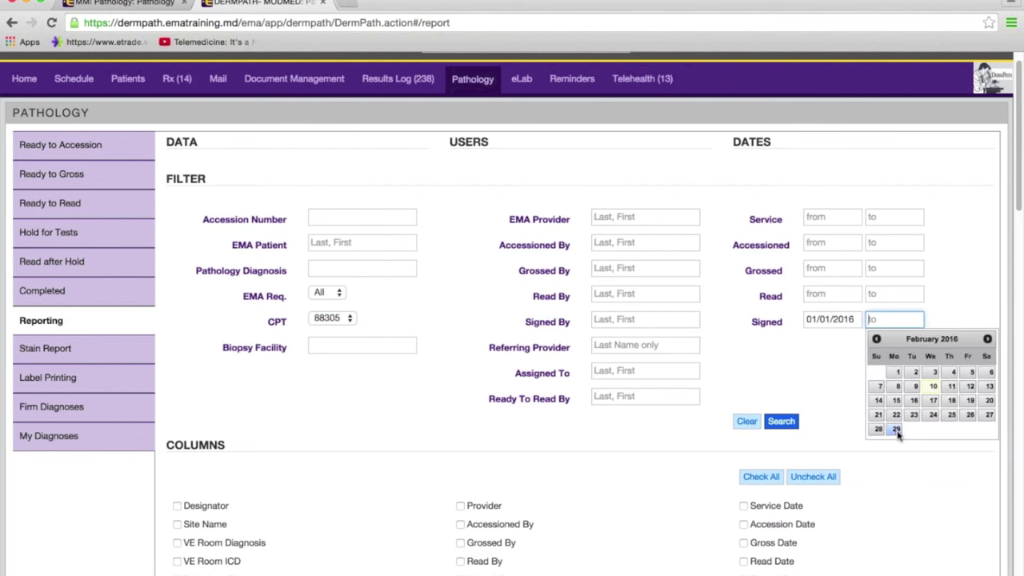
click(876, 339)
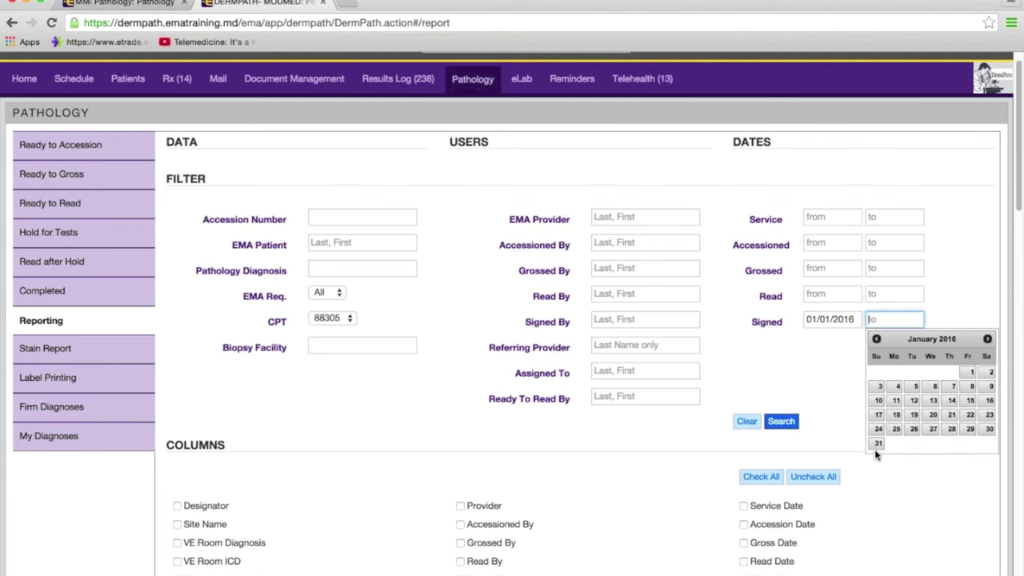
click(878, 443)
click(783, 421)
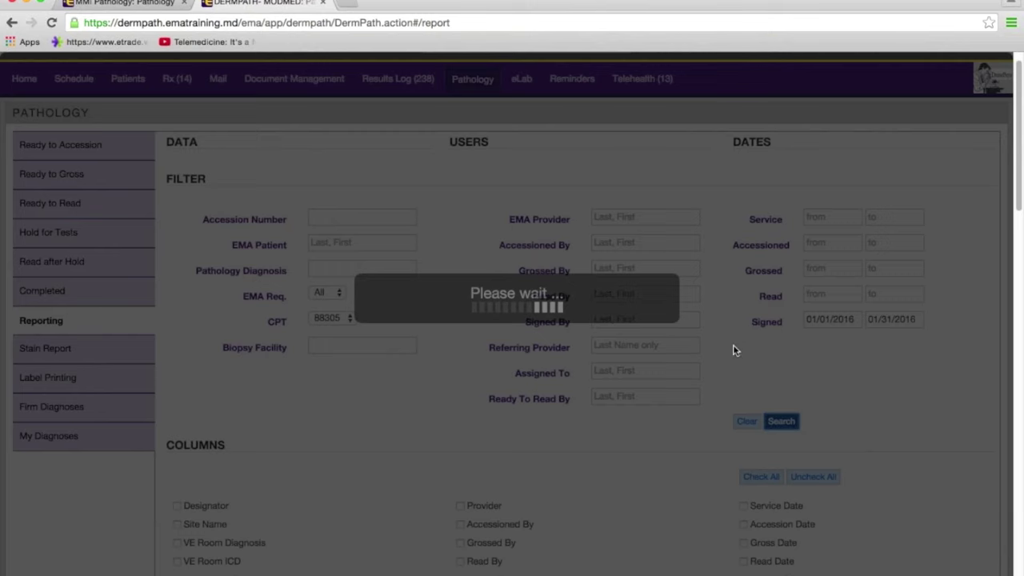
Add the Designator, Provider, Pathology CPT and Pathology ICD columns to the report and review its rows down to the summary totals.
scroll(688, 356, down, 5)
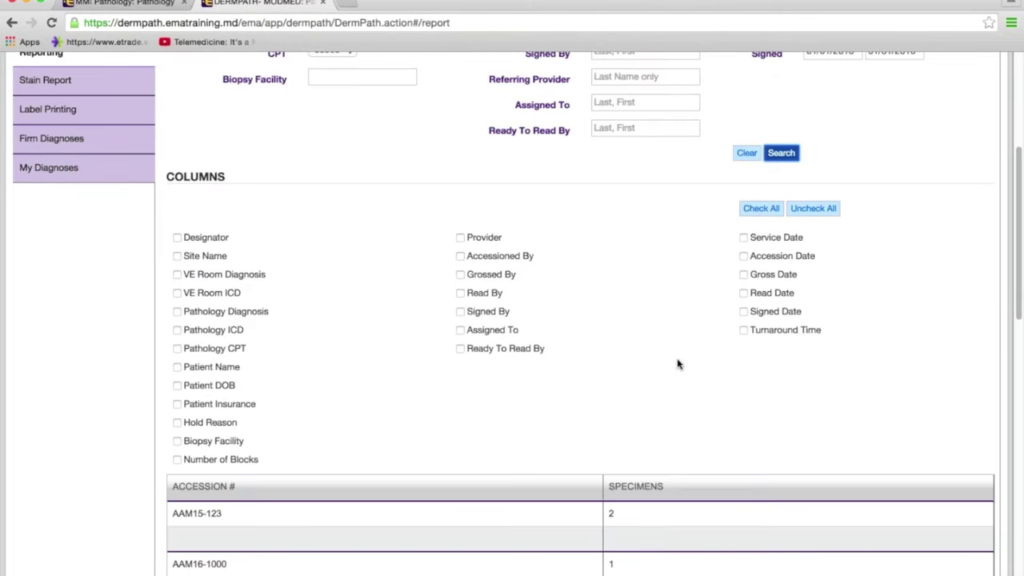
scroll(677, 364, down, 6)
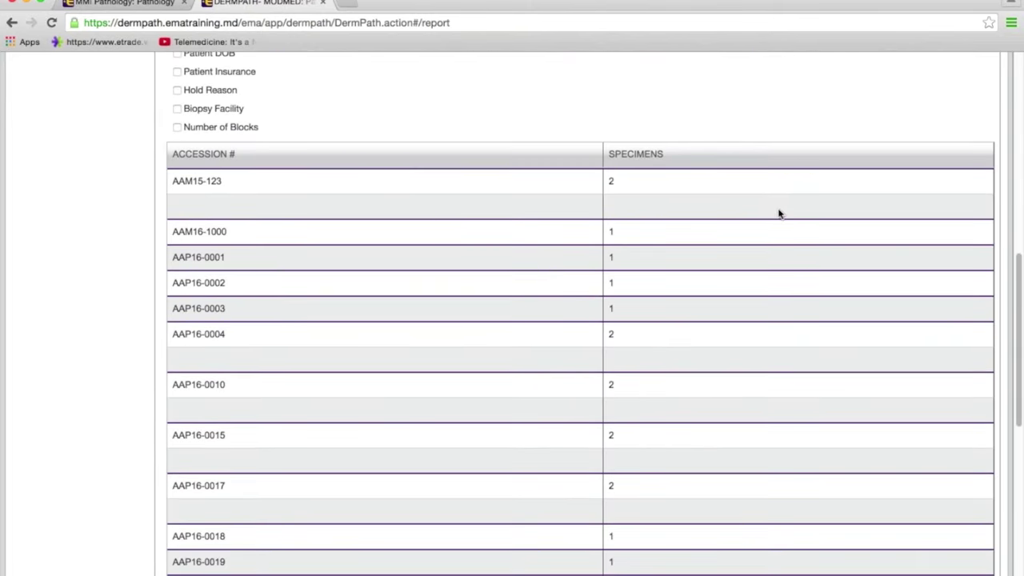
scroll(717, 106, up, 4)
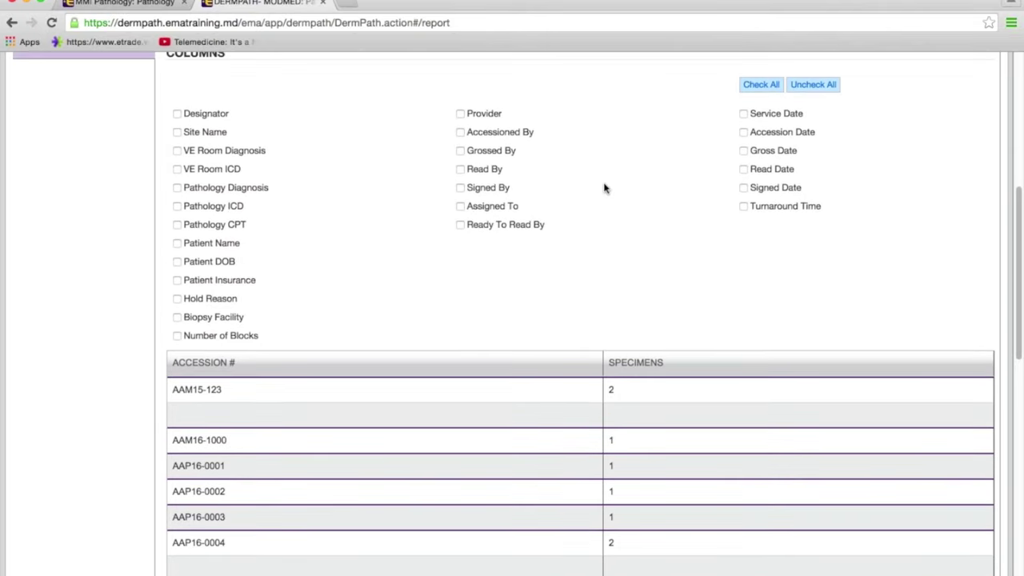
scroll(229, 222, up, 1)
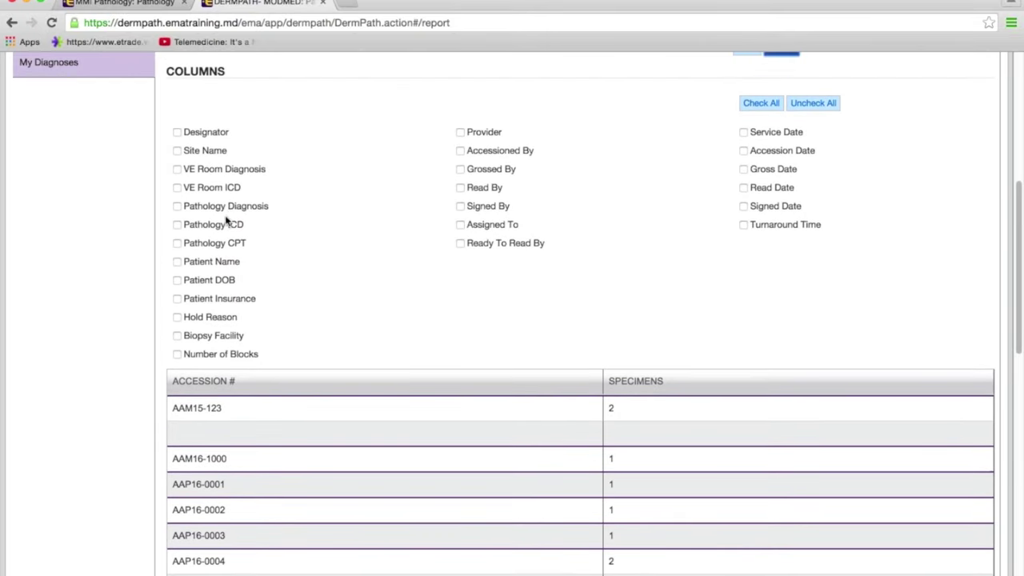
click(177, 133)
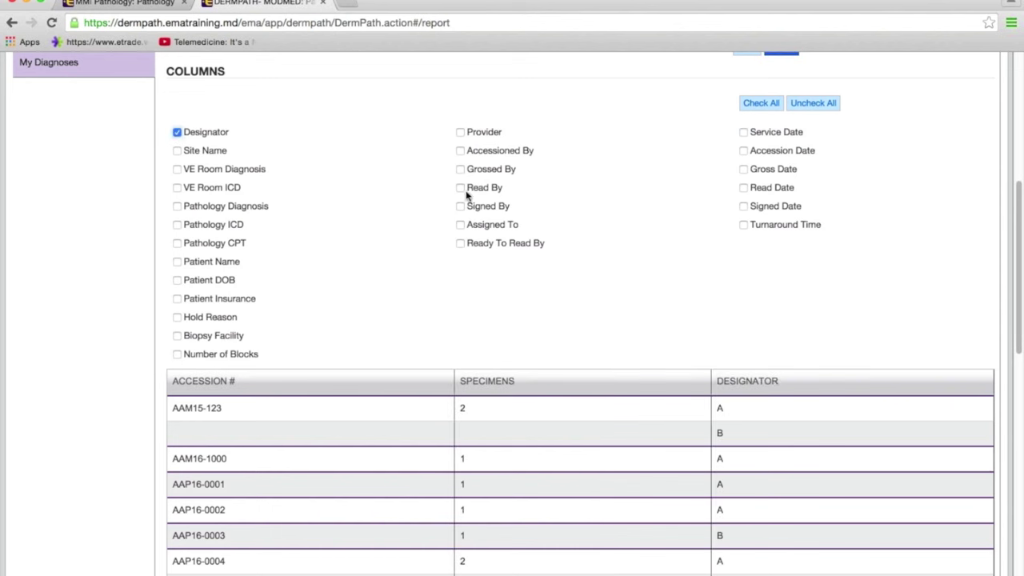
click(460, 133)
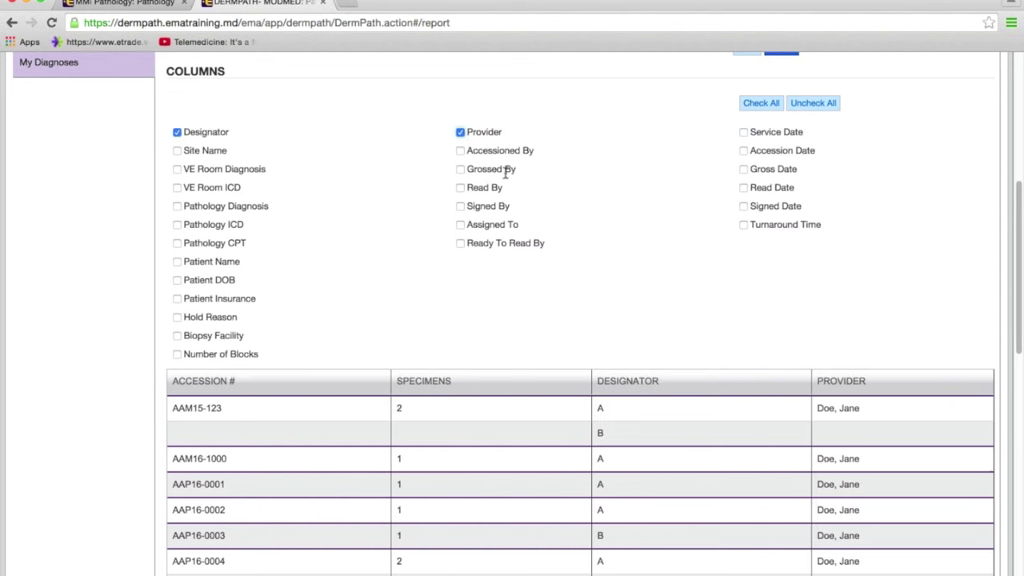
click(178, 244)
click(178, 228)
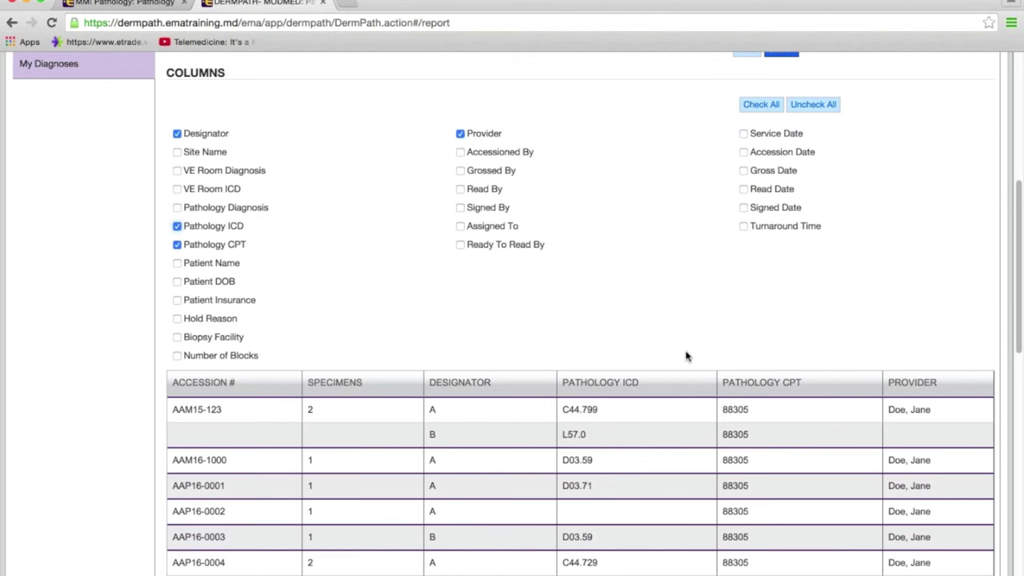
scroll(685, 352, up, 1)
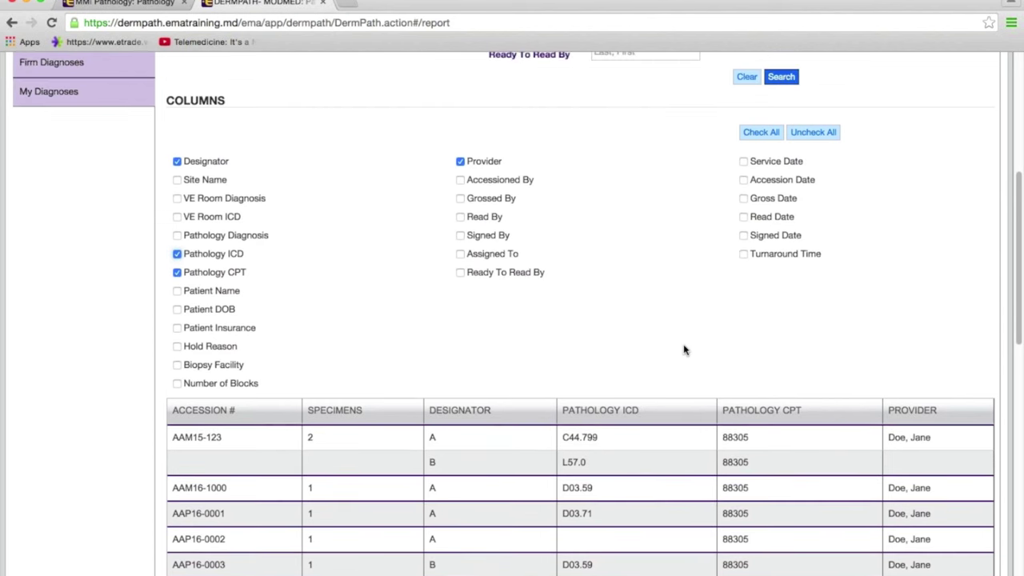
scroll(684, 350, down, 10)
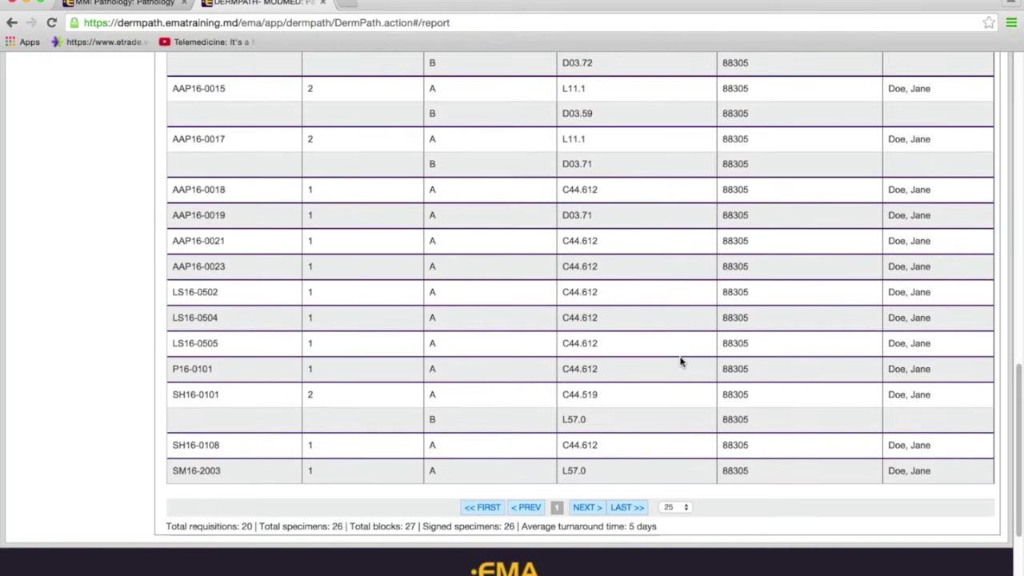
scroll(680, 361, down, 3)
scroll(679, 359, up, 20)
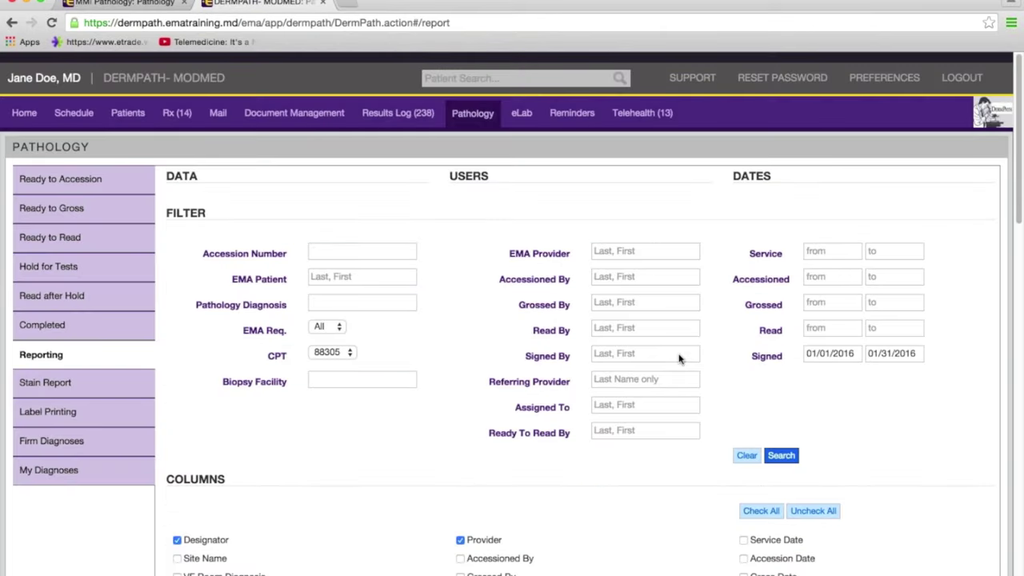
Clear the report's filters and selected columns, and search for cases with the pathology diagnosis melanoma.
click(747, 446)
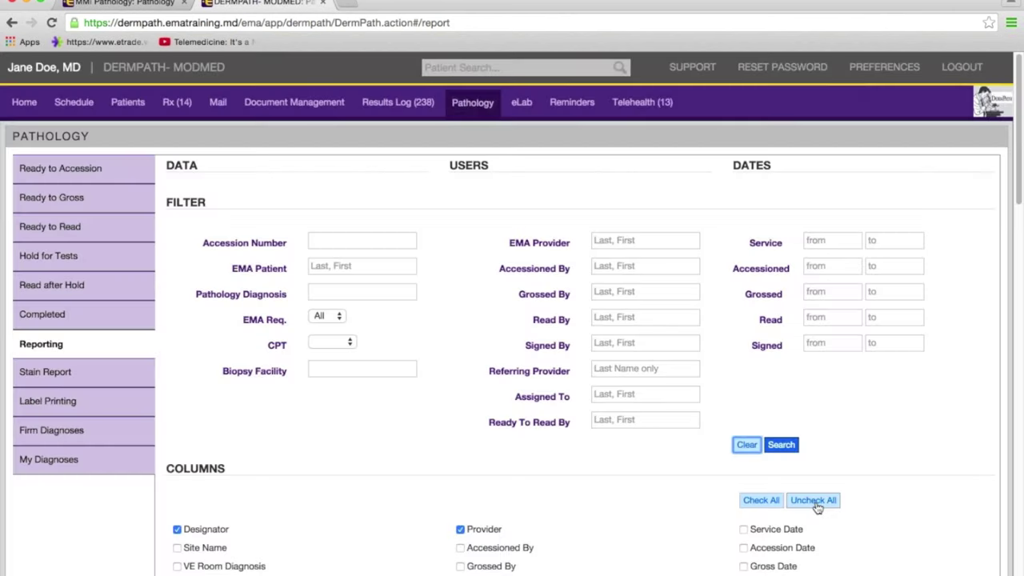
click(814, 502)
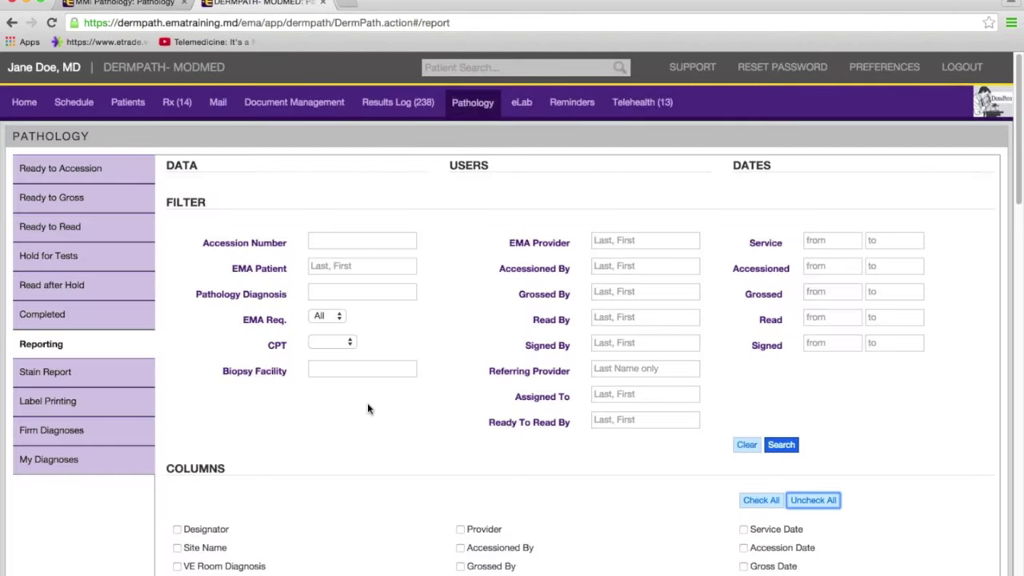
click(349, 293)
text(melan)
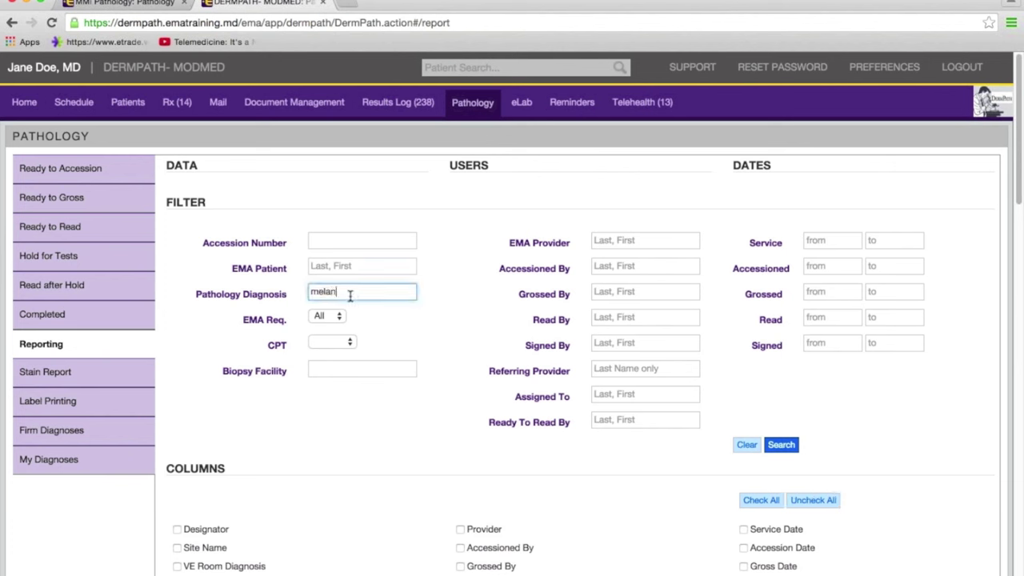
text(oma)
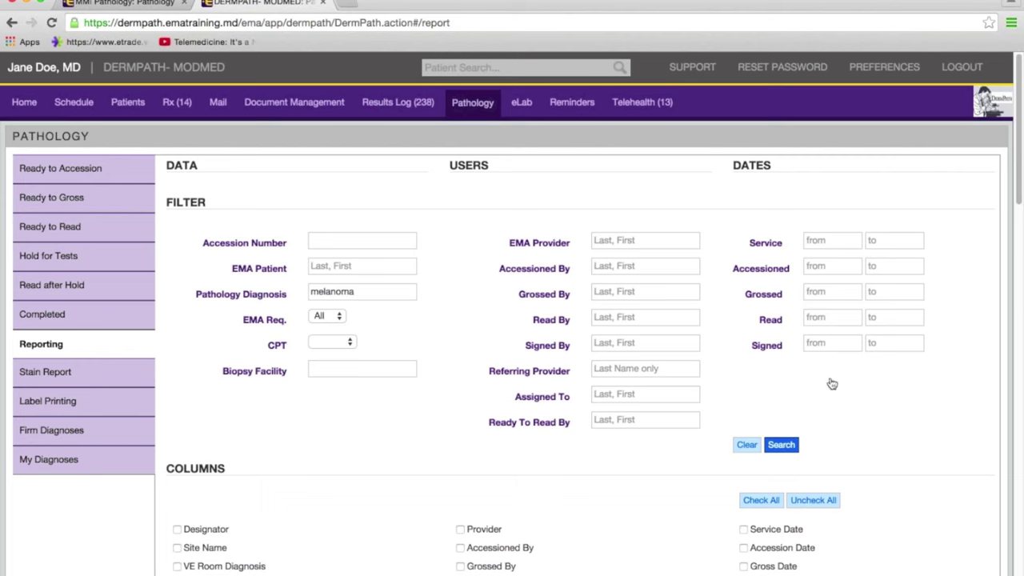
click(782, 445)
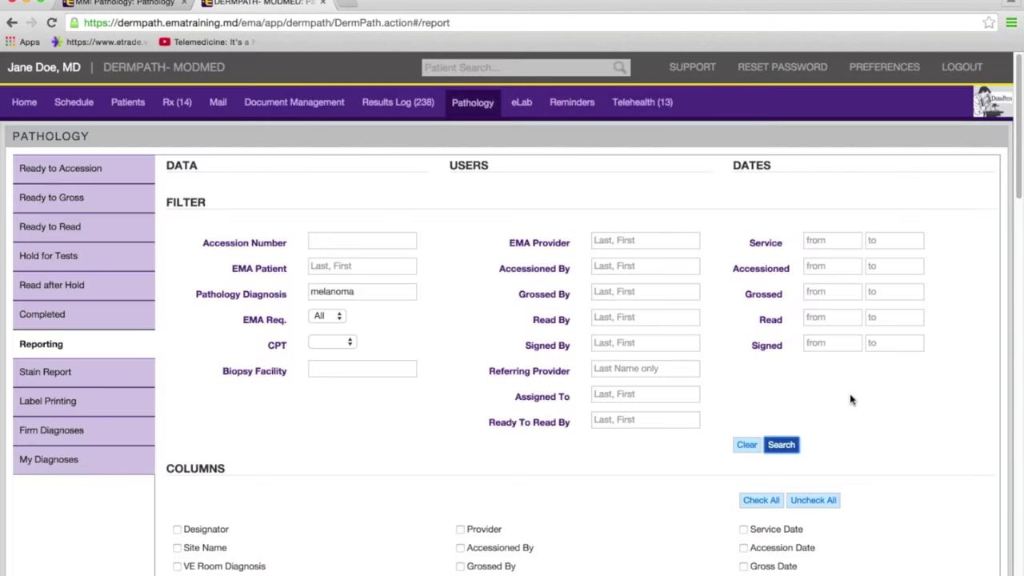
scroll(852, 400, down, 3)
scroll(852, 403, down, 10)
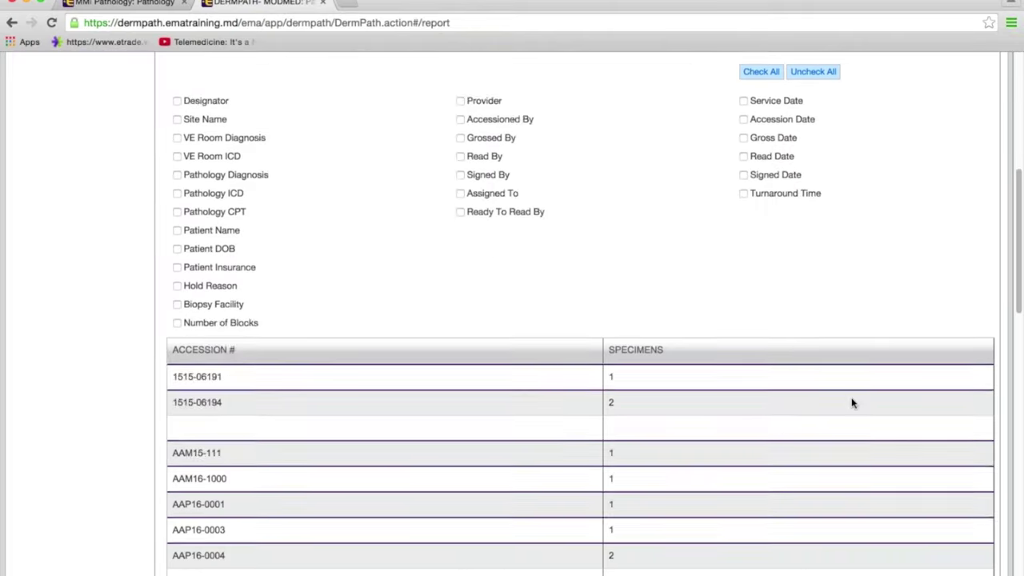
scroll(846, 398, up, 4)
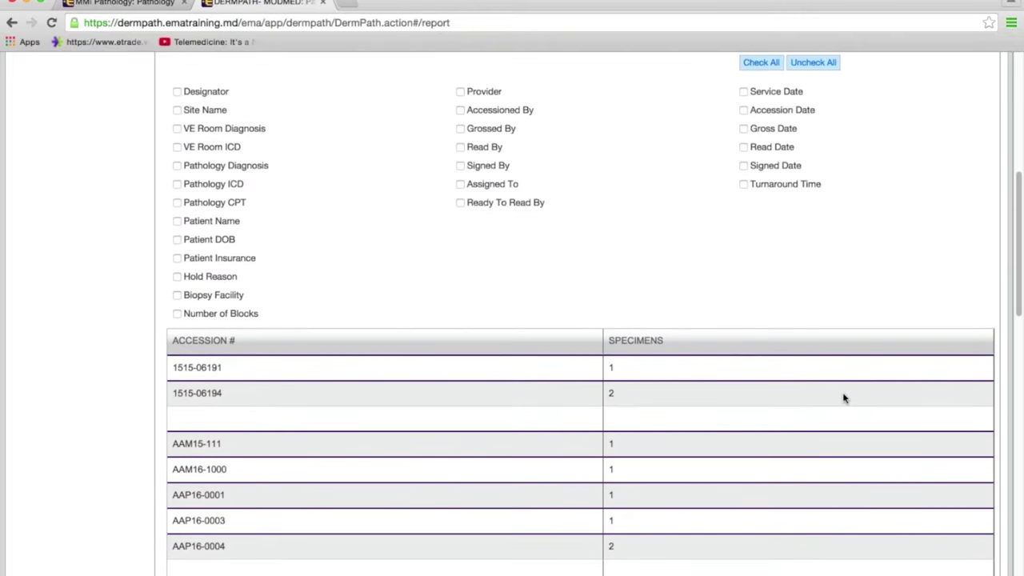
Add the Patient Name and Patient Insurance columns to the melanoma report.
click(177, 225)
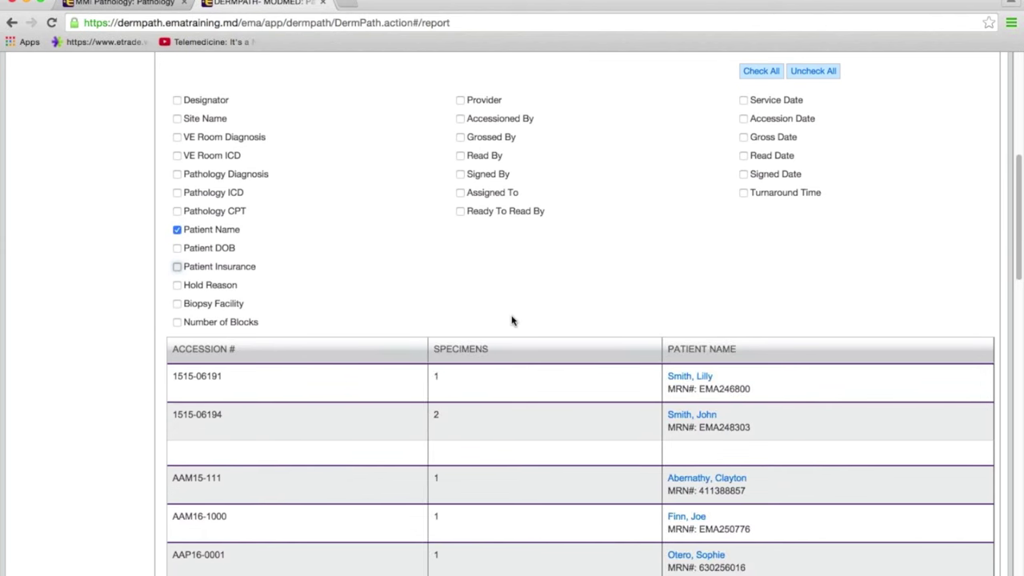
key(space)
scroll(376, 276, down, 1)
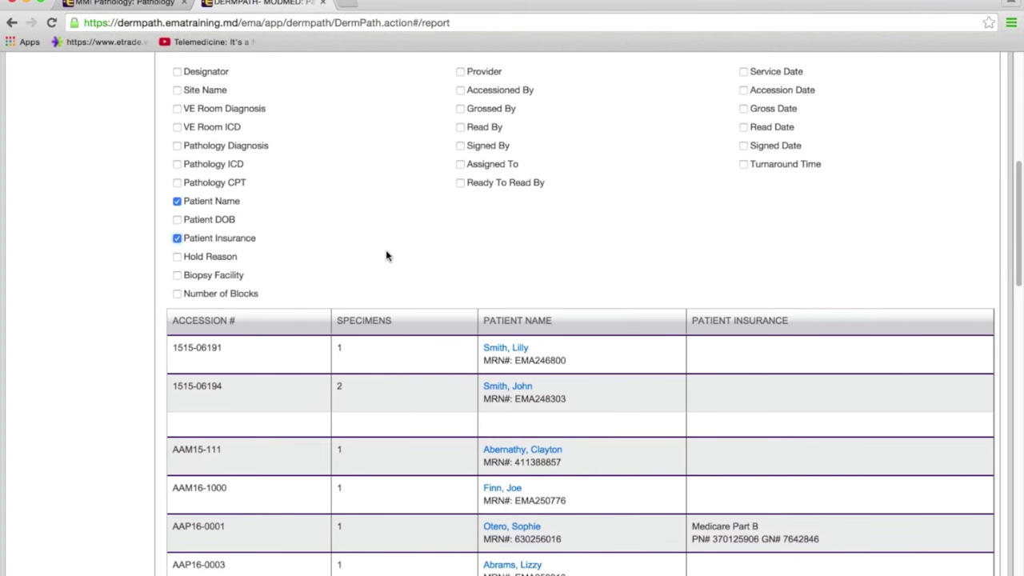
scroll(387, 262, down, 1)
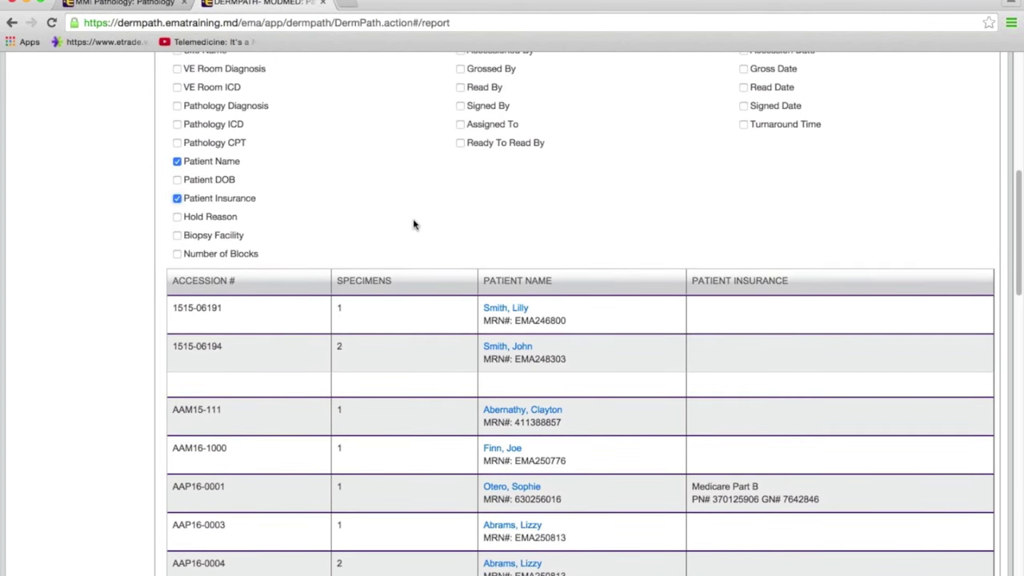
Examine the report's available data, user and date filters and its column options.
scroll(418, 229, up, 6)
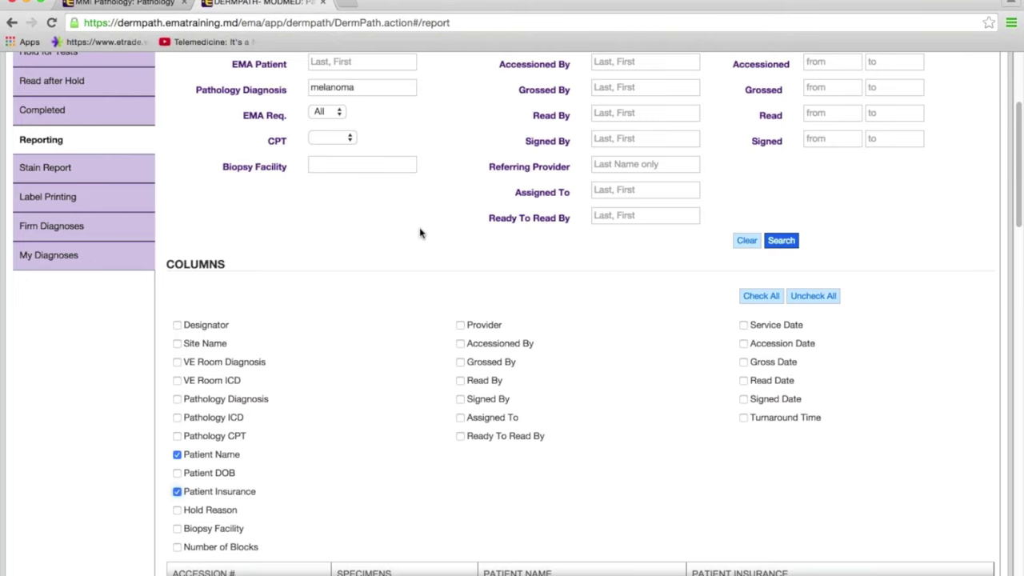
scroll(421, 233, up, 3)
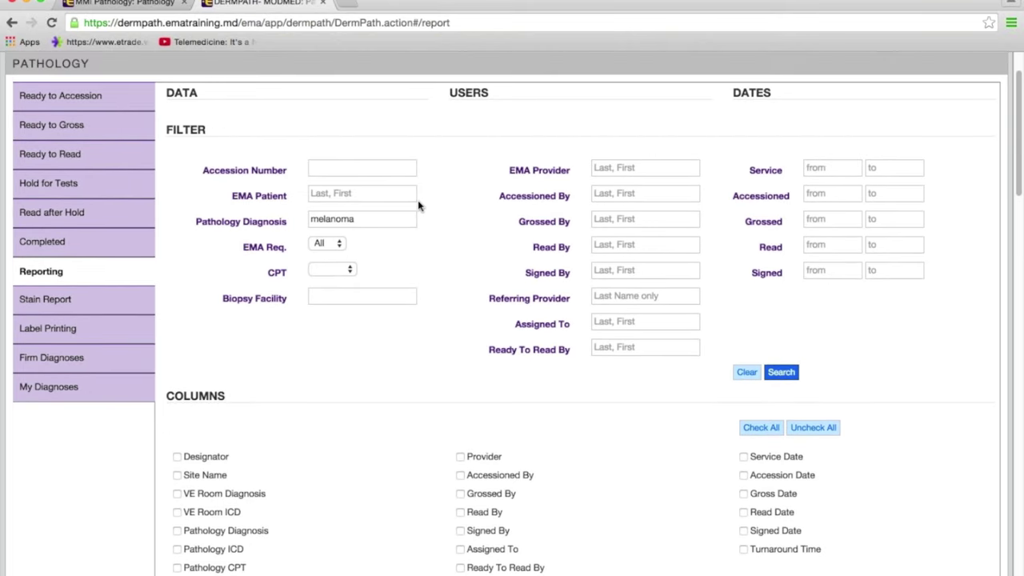
scroll(483, 292, down, 3)
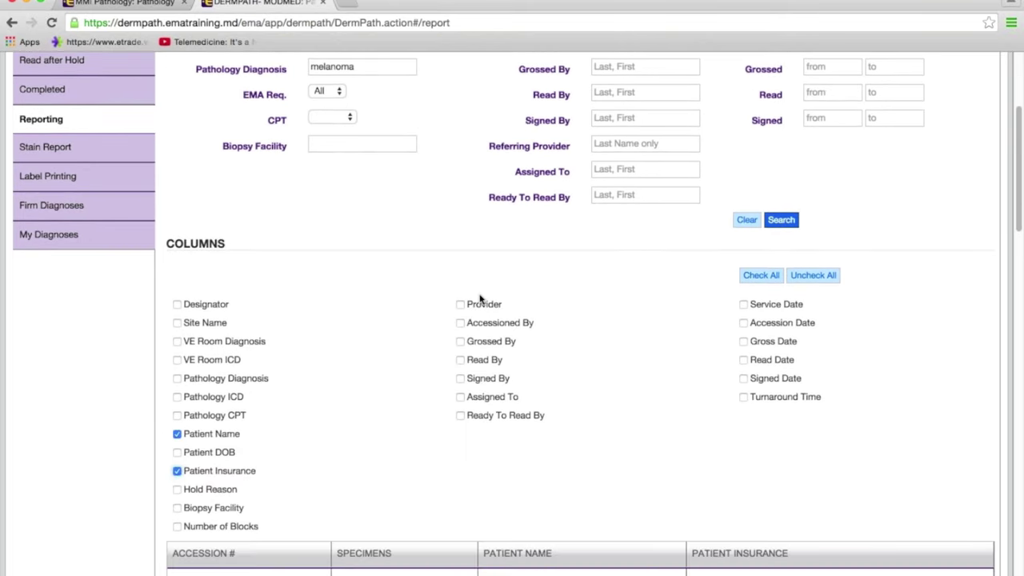
scroll(469, 343, up, 4)
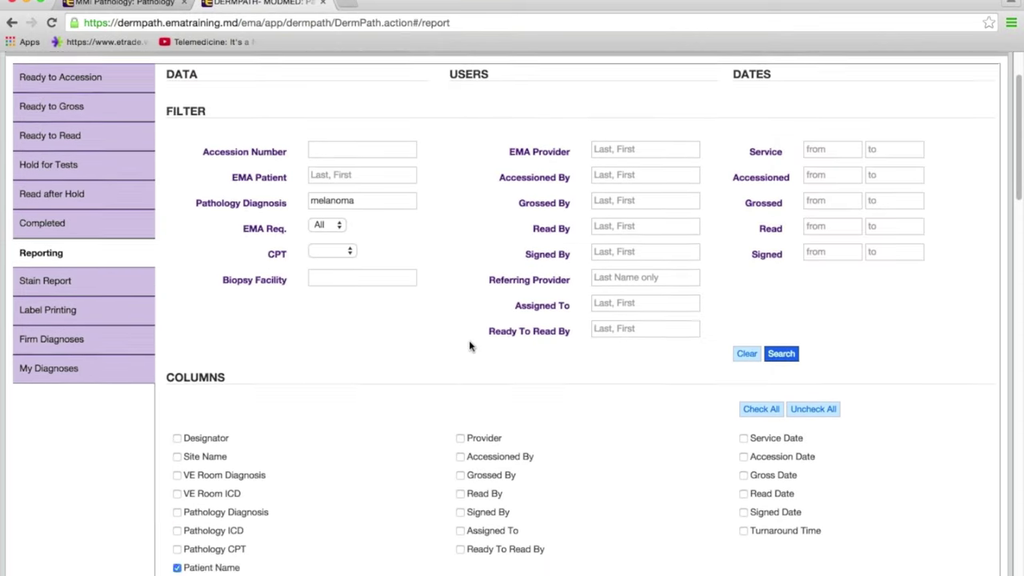
scroll(471, 343, up, 1)
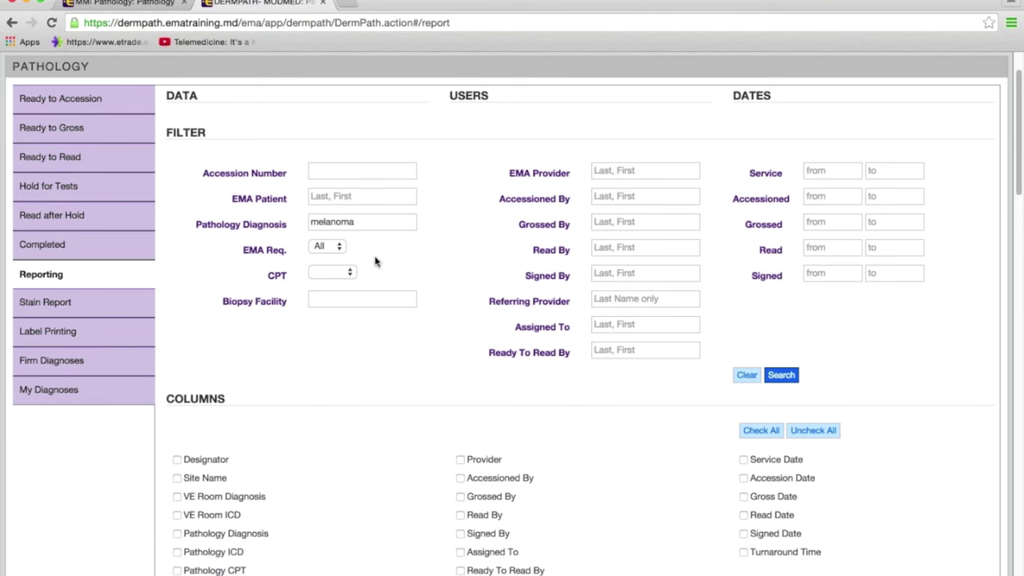
scroll(439, 421, down, 5)
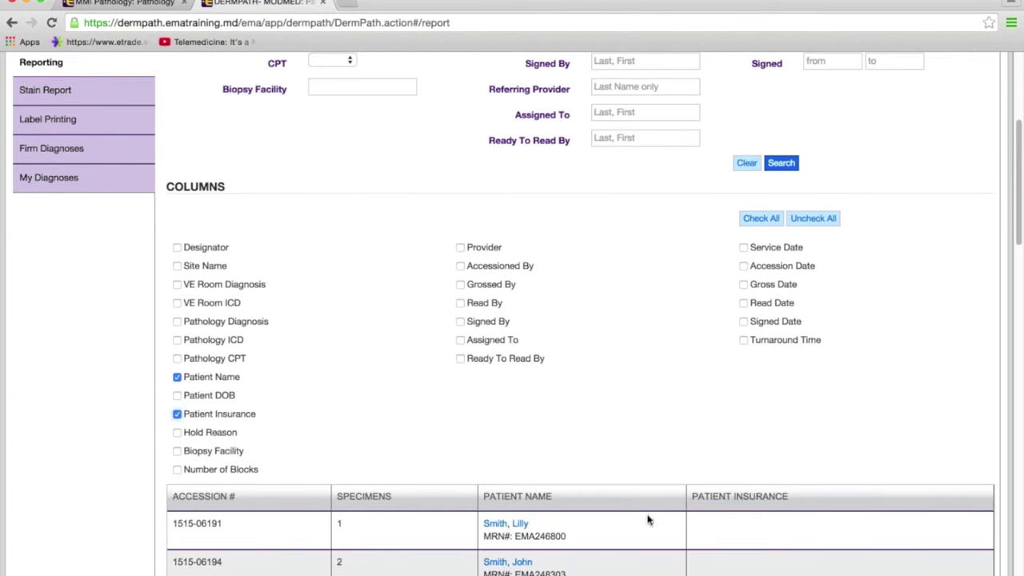
scroll(547, 494, down, 3)
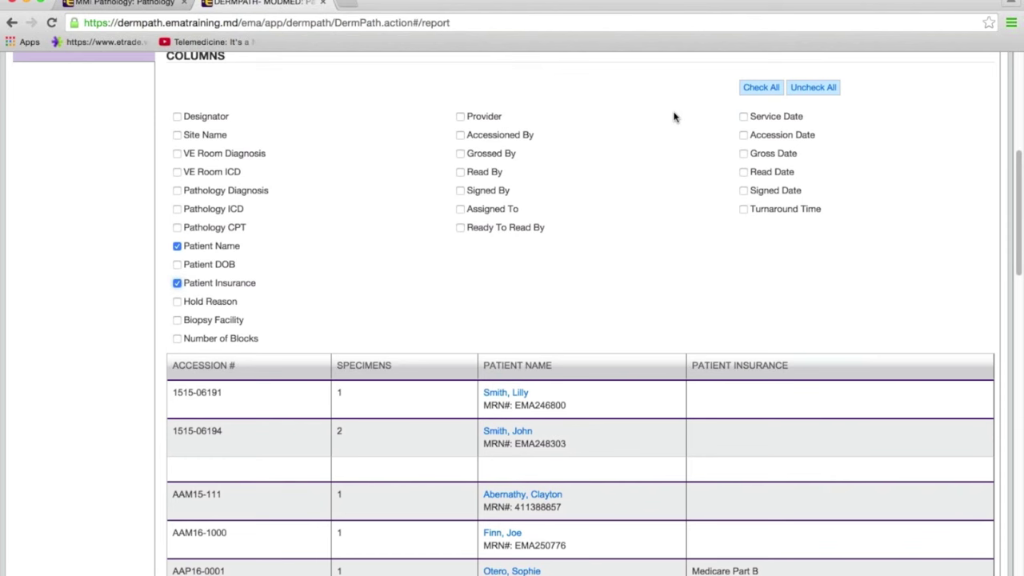
Open the Stain Report and add the CPT, Diagnosis, ICD and Diag. CPT columns.
scroll(673, 118, up, 1)
scroll(674, 112, up, 4)
click(48, 236)
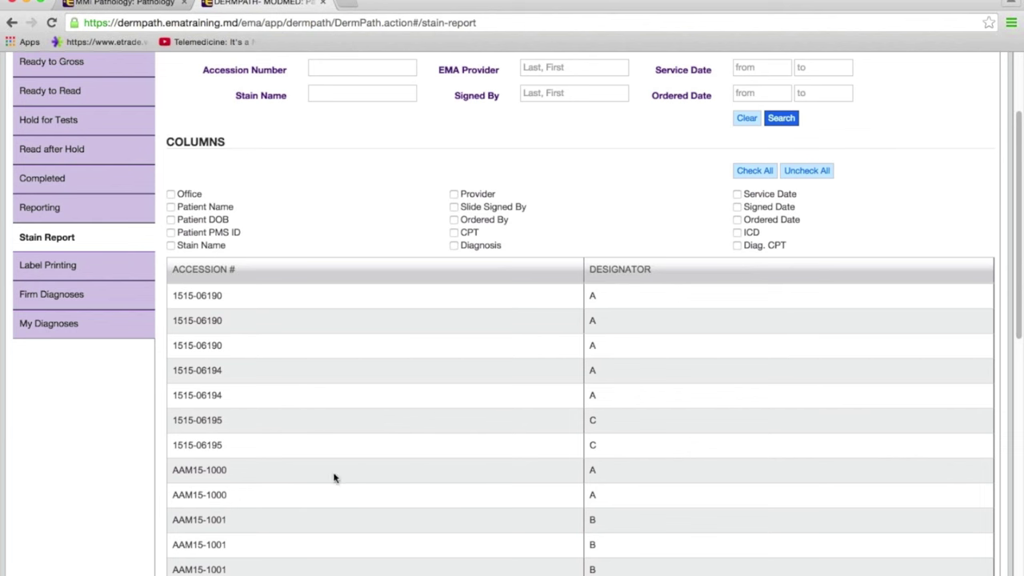
click(454, 232)
click(454, 246)
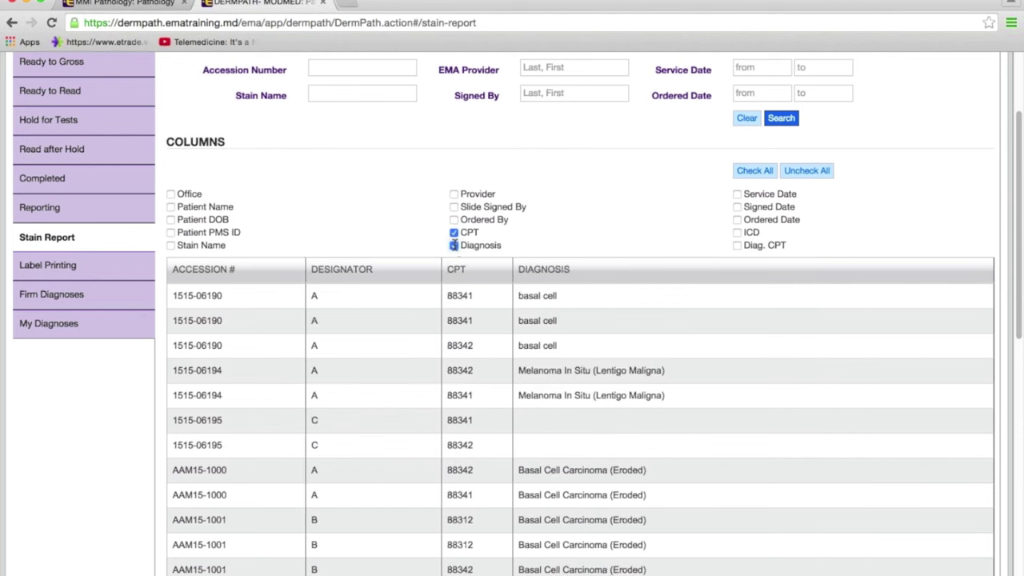
click(738, 246)
click(738, 233)
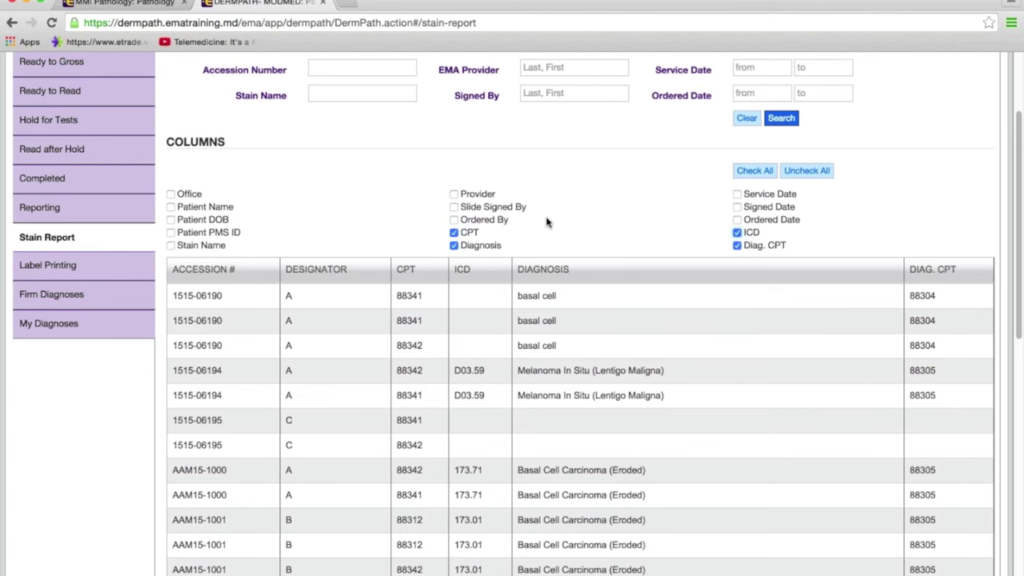
scroll(428, 196, up, 4)
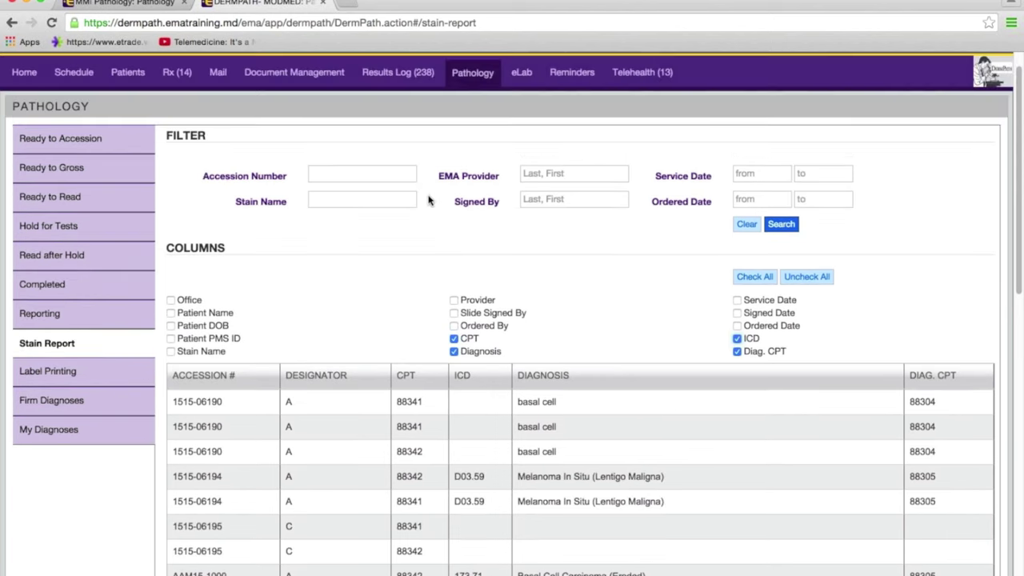
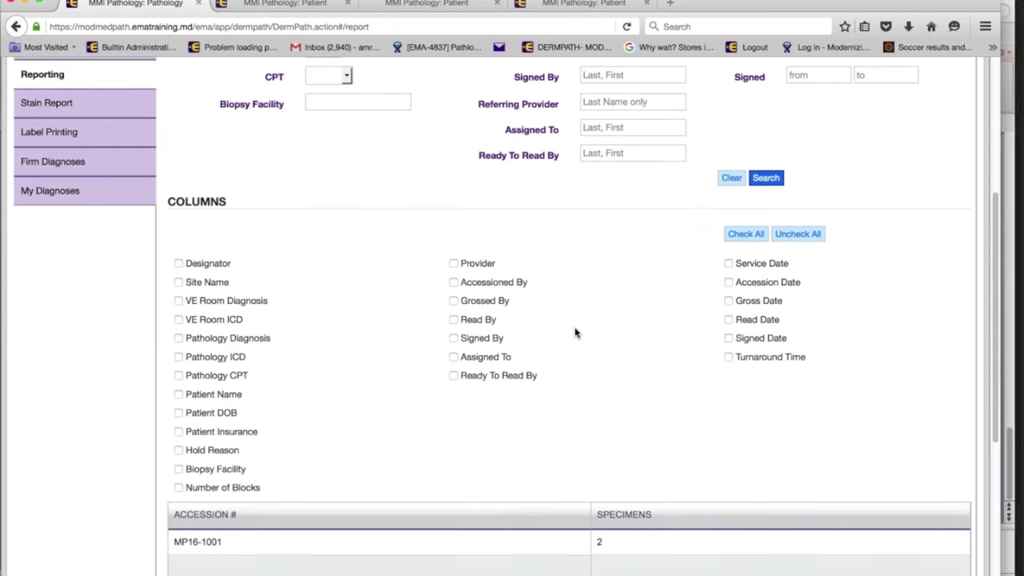
Switch to Google Chrome and open the pathology Reporting page.
scroll(704, 339, up, 5)
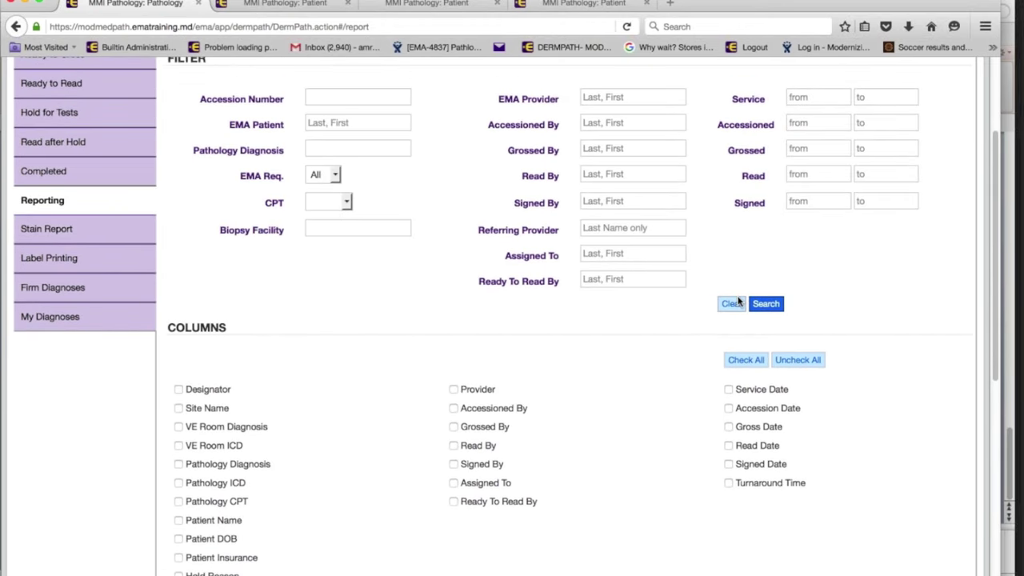
mouse_move(276, 572)
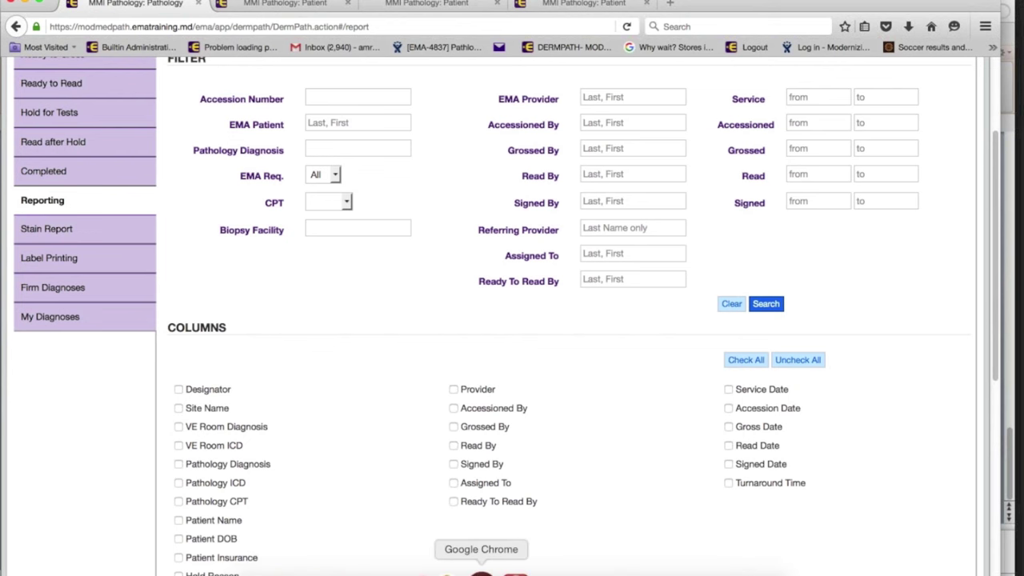
click(485, 573)
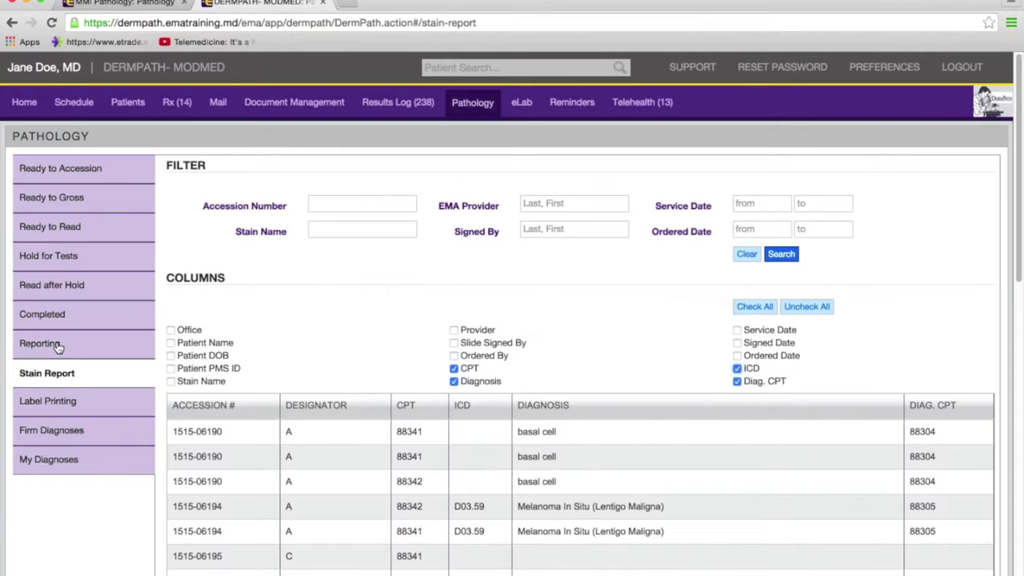
click(56, 343)
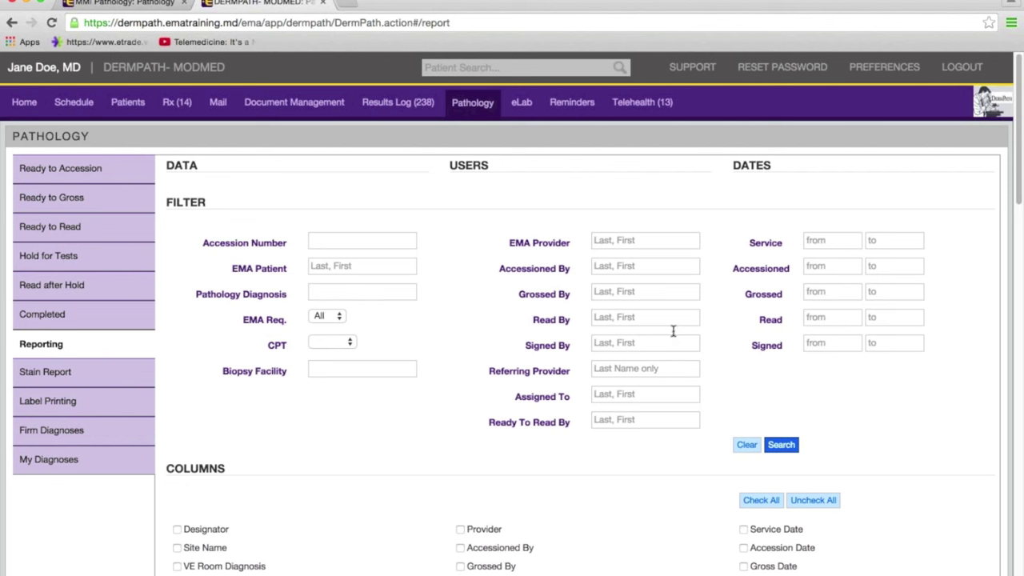
click(827, 342)
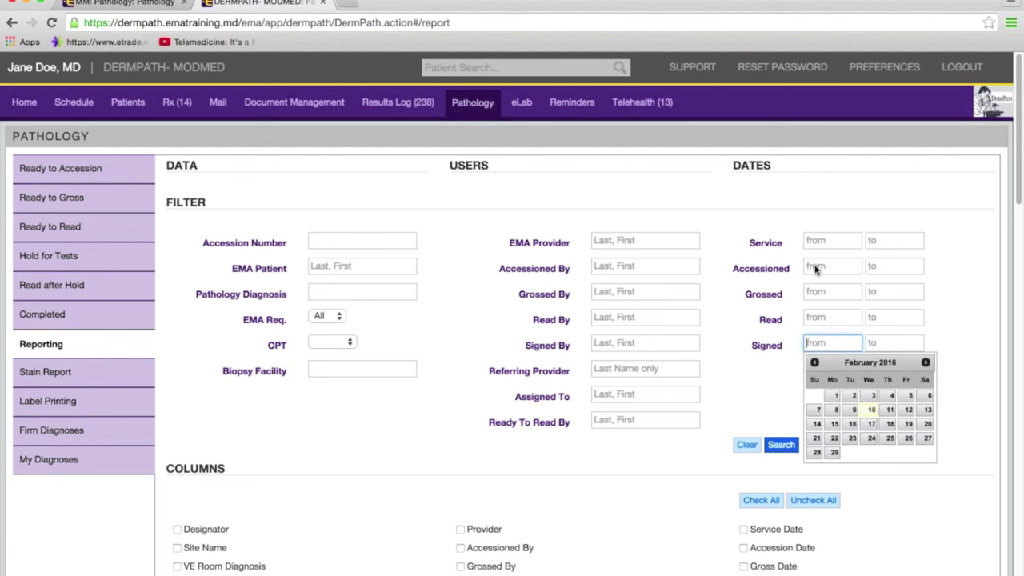
click(824, 240)
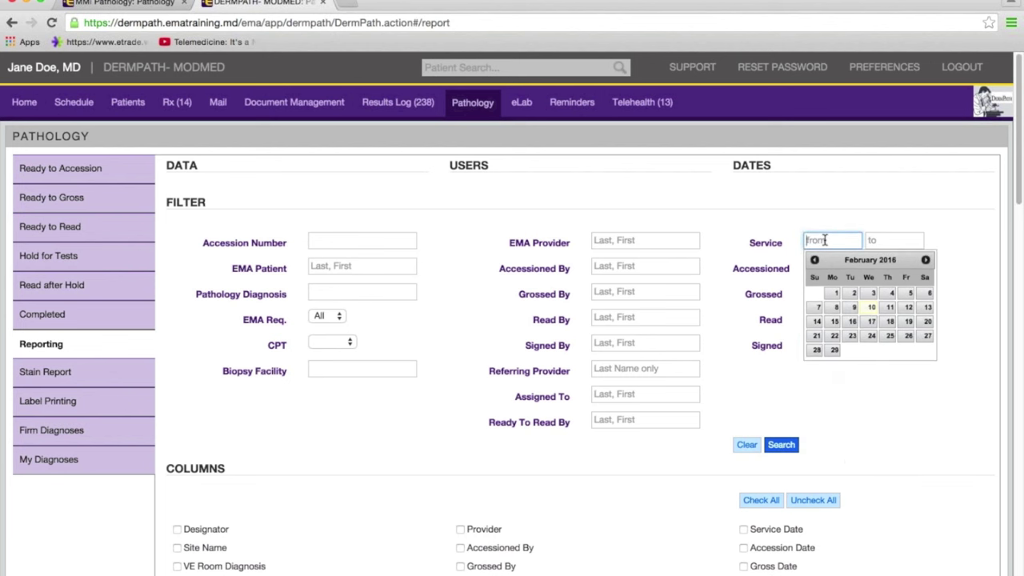
click(733, 229)
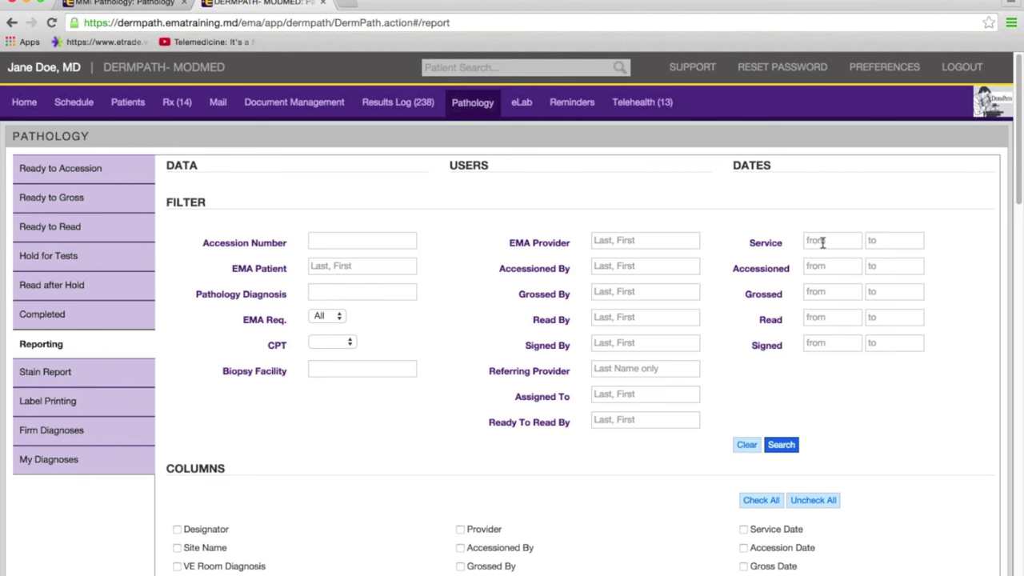
Limit the report to service dates from 12/01/2015 to 02/10/2016 and run the search.
click(822, 243)
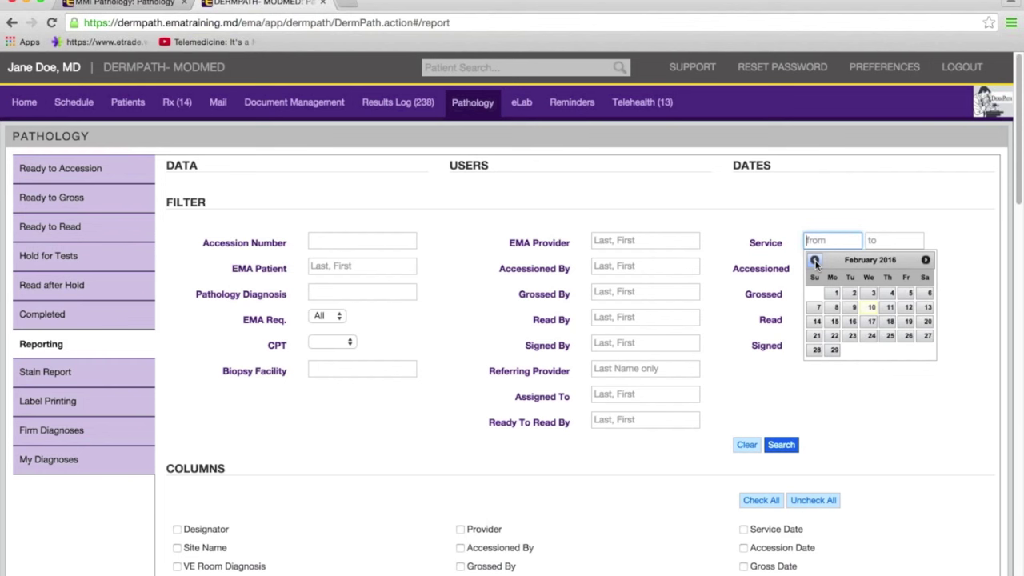
double_click(814, 260)
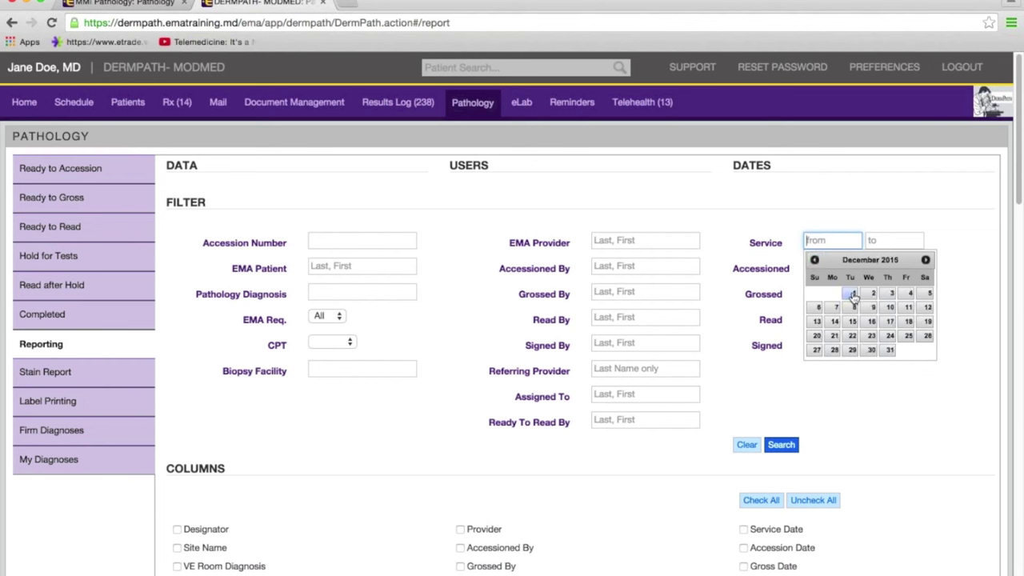
click(853, 294)
click(893, 240)
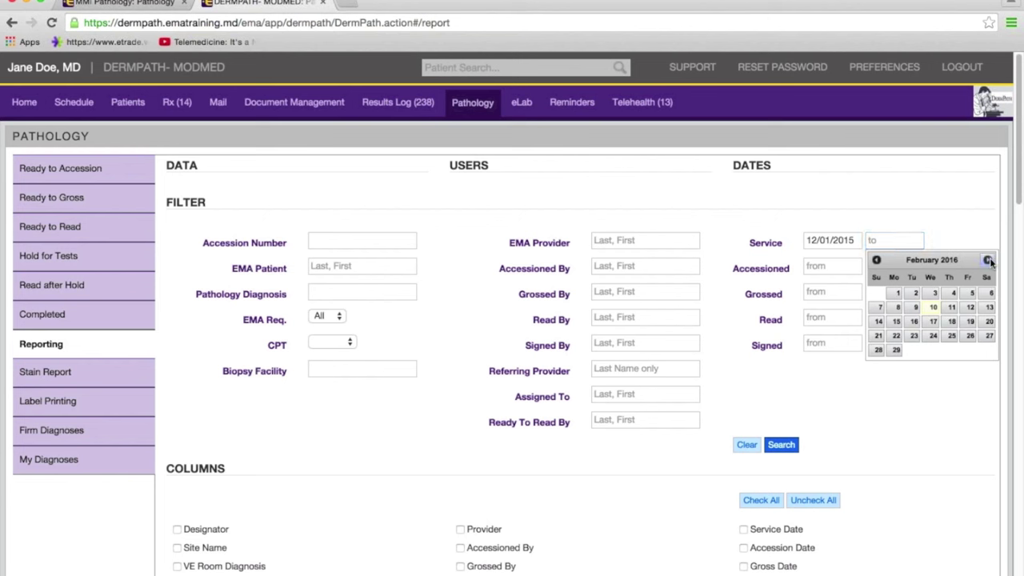
click(989, 260)
click(876, 260)
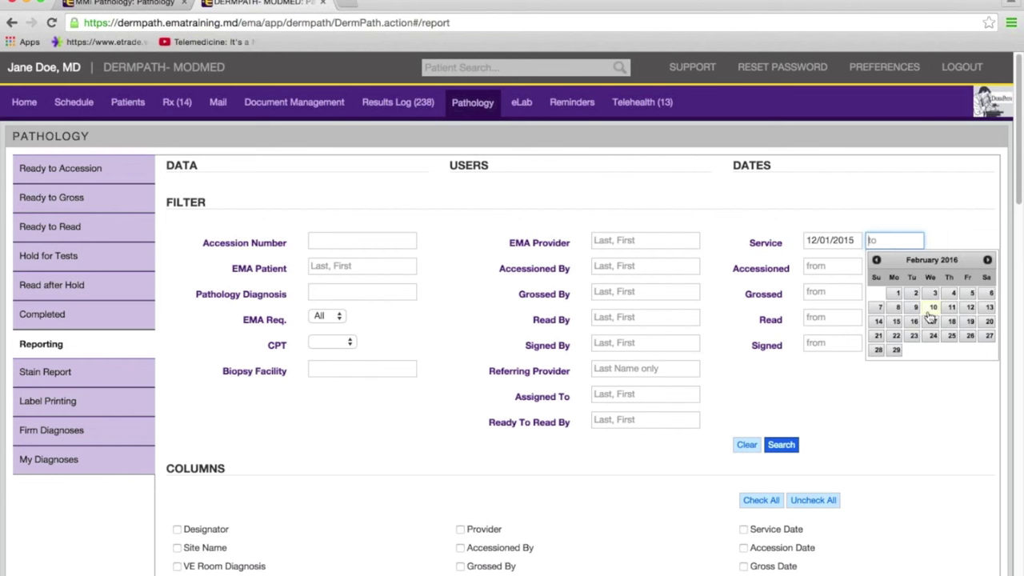
click(931, 310)
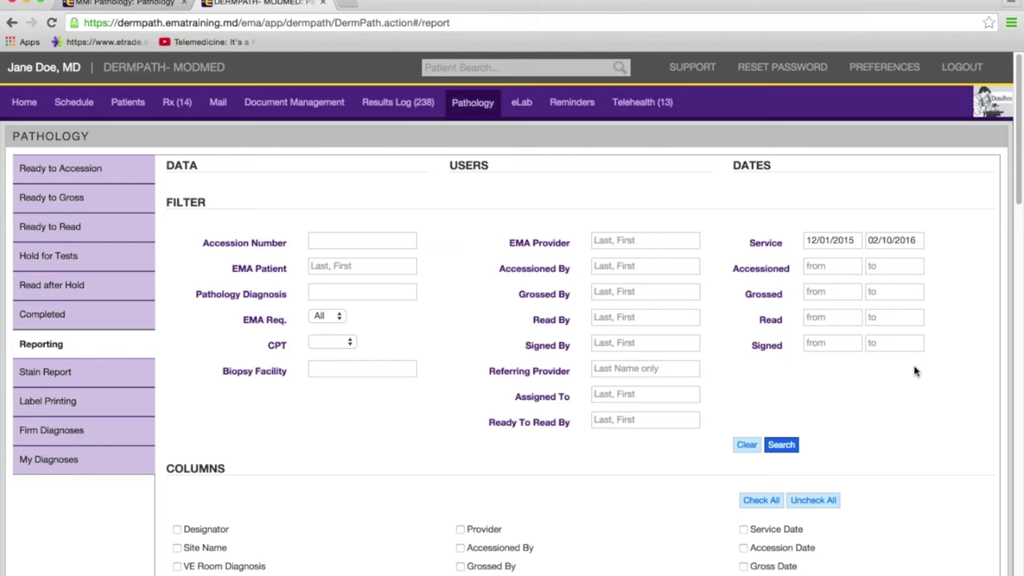
scroll(916, 371, down, 2)
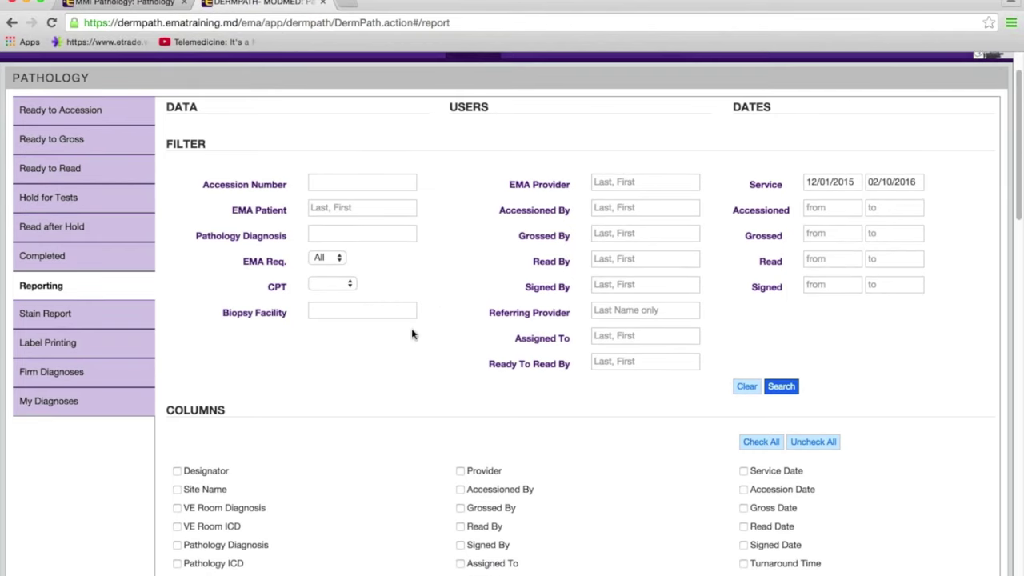
click(783, 388)
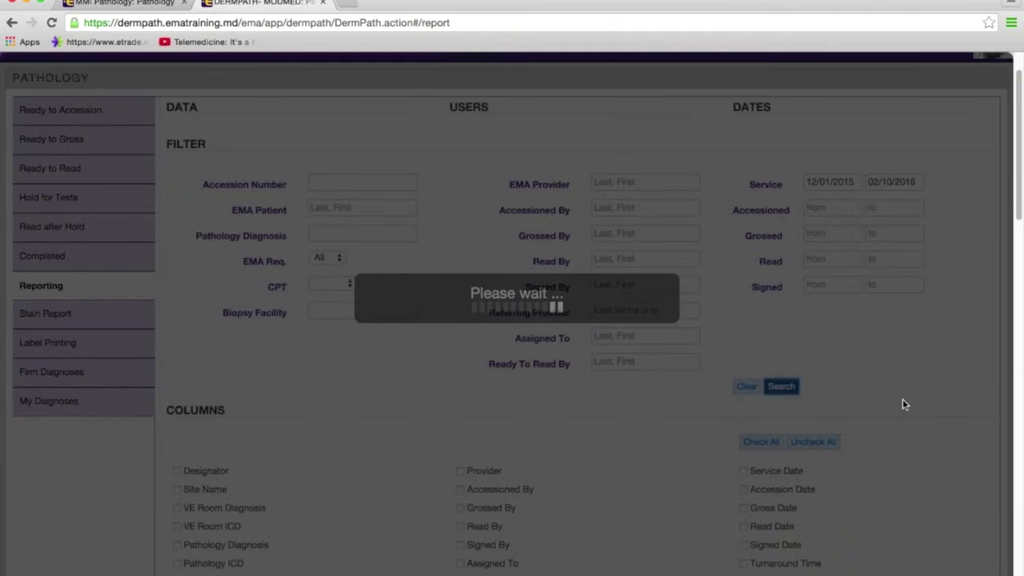
Add the Gross Date, Read Date and Signed Date columns to the report and review its rows.
scroll(896, 406, down, 10)
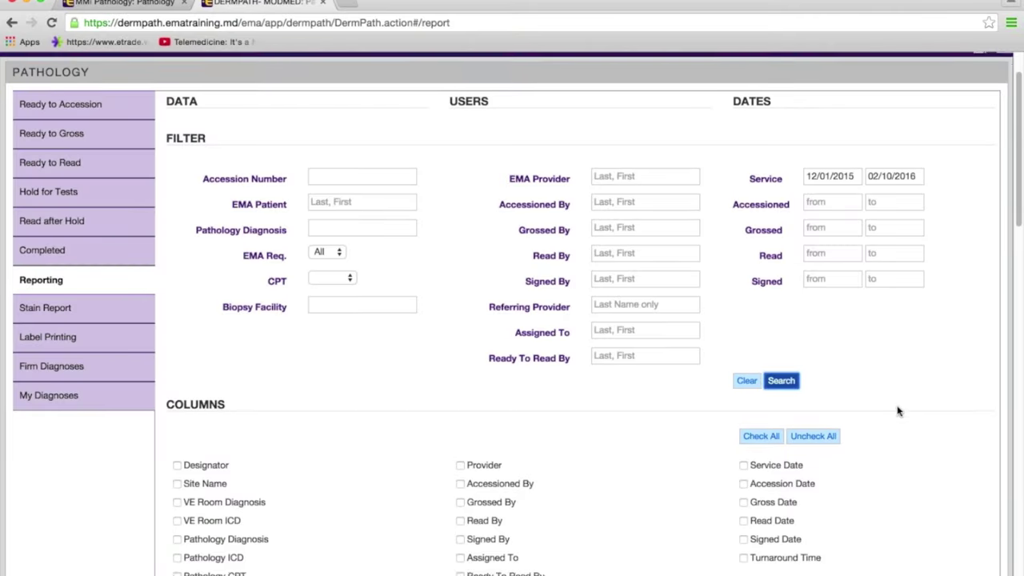
scroll(896, 412, up, 6)
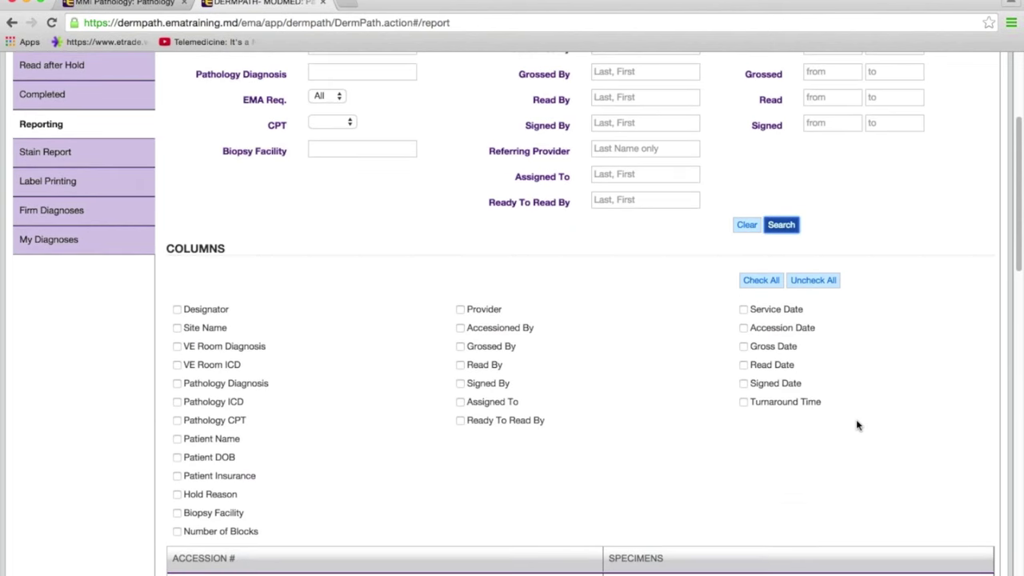
click(743, 347)
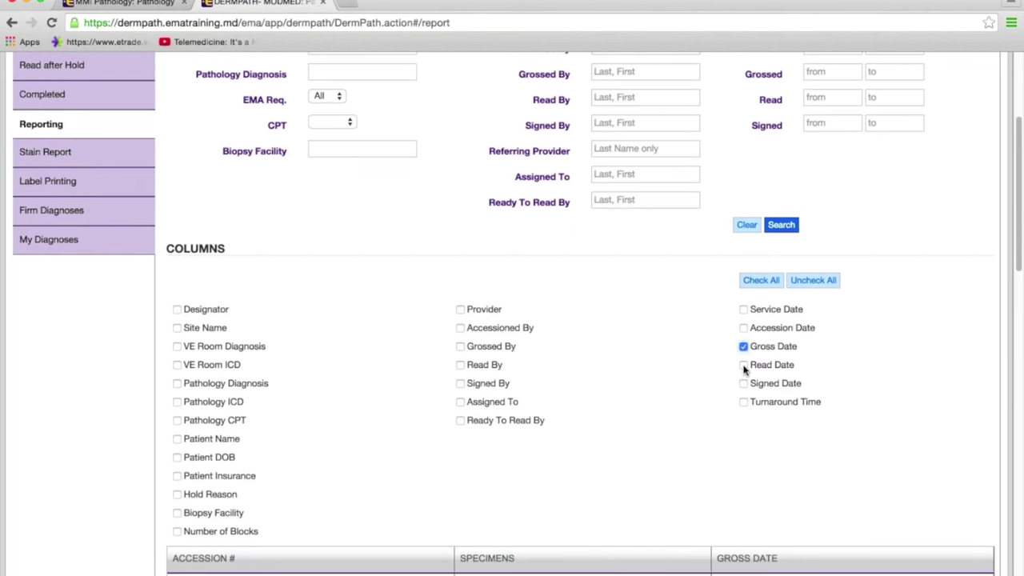
click(743, 365)
click(743, 383)
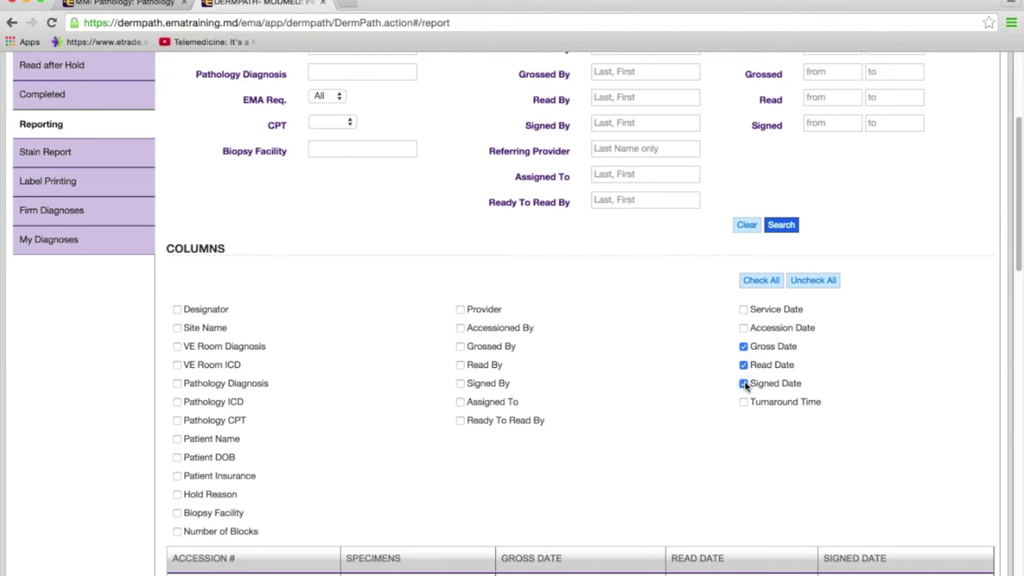
scroll(900, 392, down, 10)
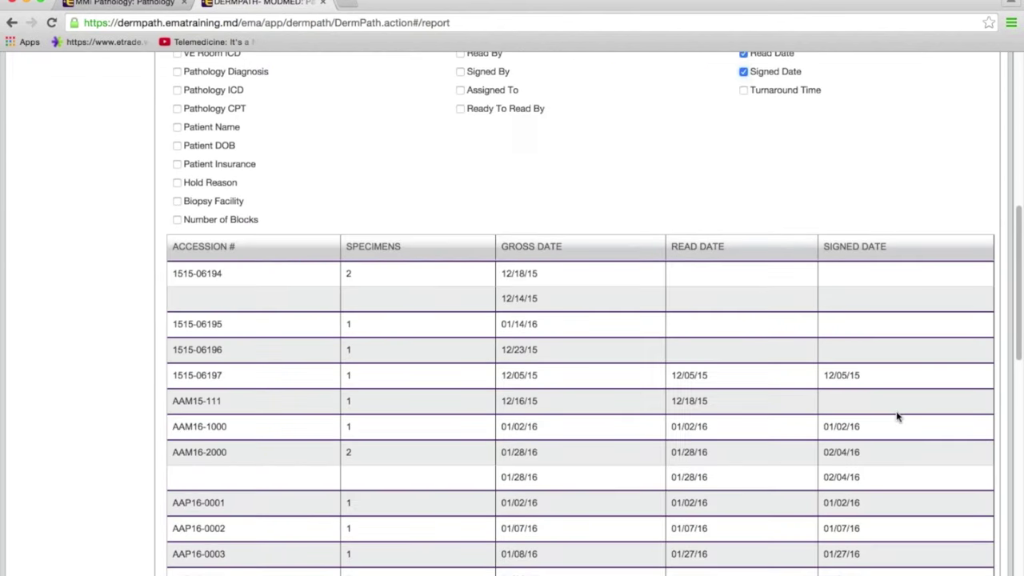
scroll(902, 414, down, 3)
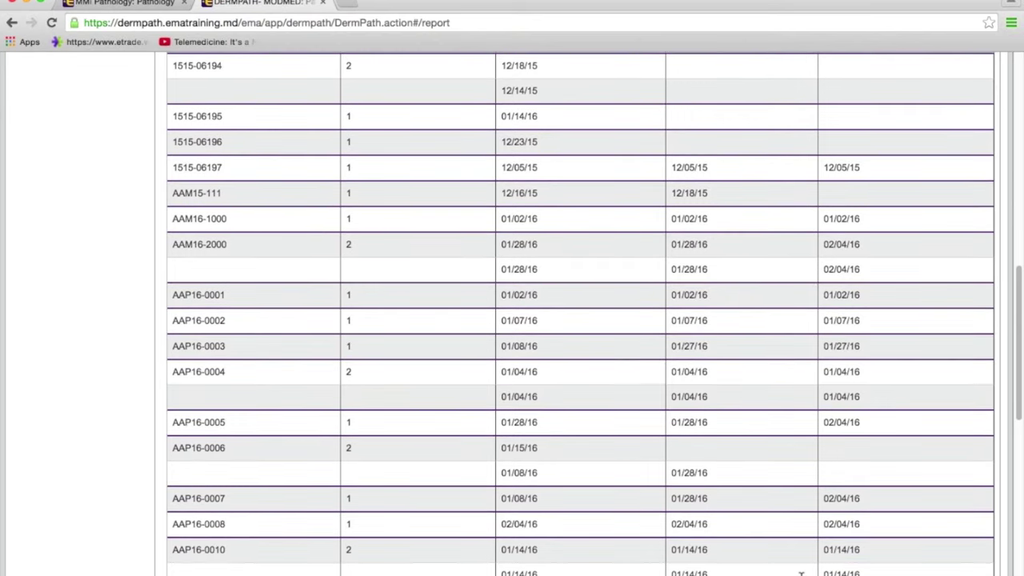
Add the Designator column to the report and review its rows down to the summary totals below the table.
scroll(792, 560, up, 5)
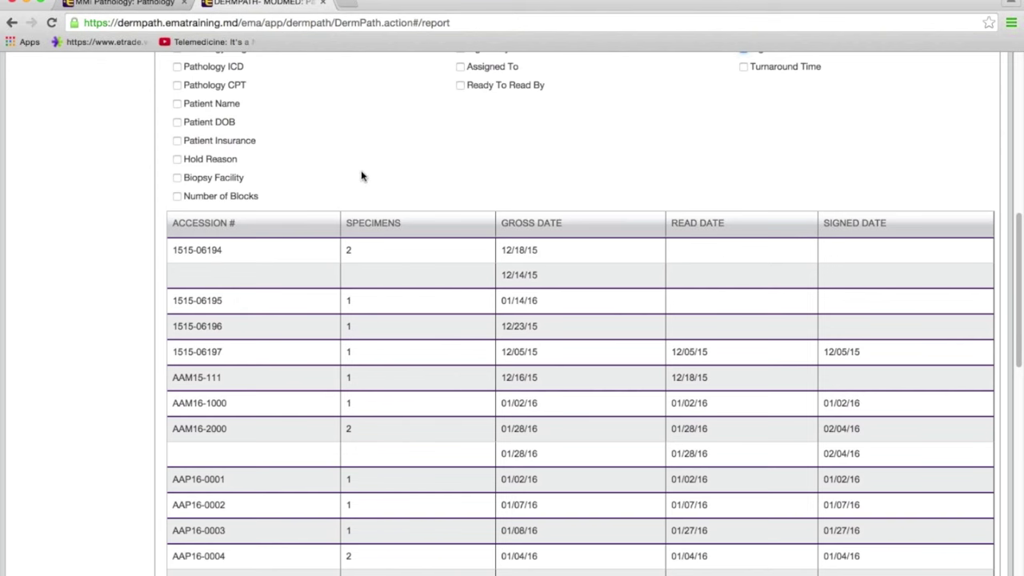
scroll(360, 176, up, 5)
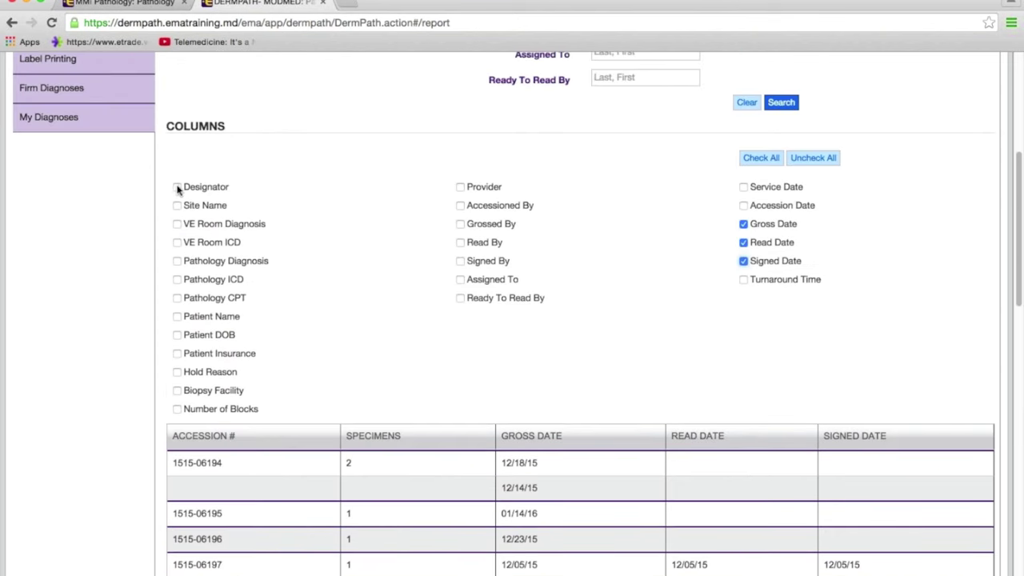
click(178, 188)
scroll(457, 331, down, 3)
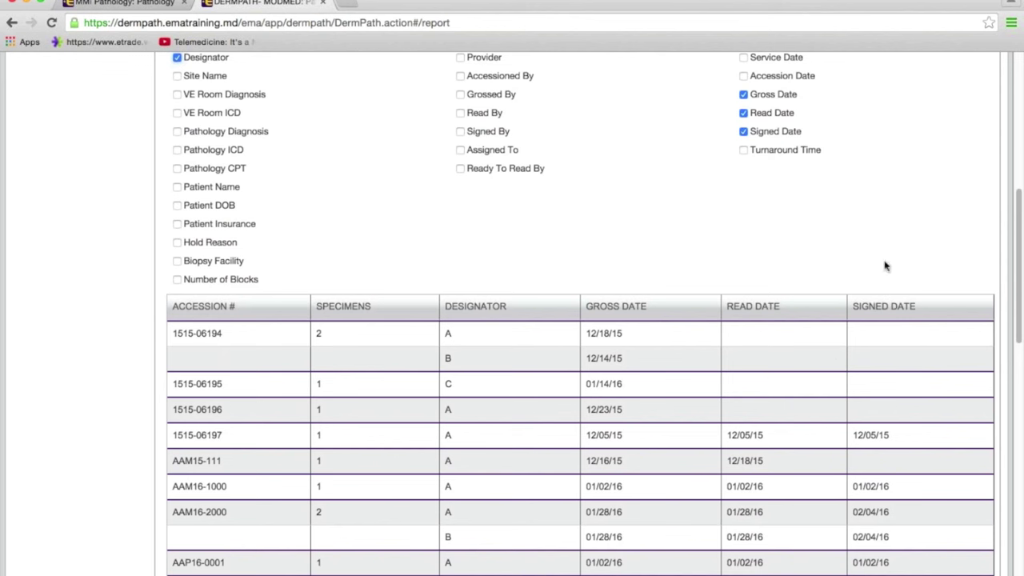
scroll(928, 396, down, 3)
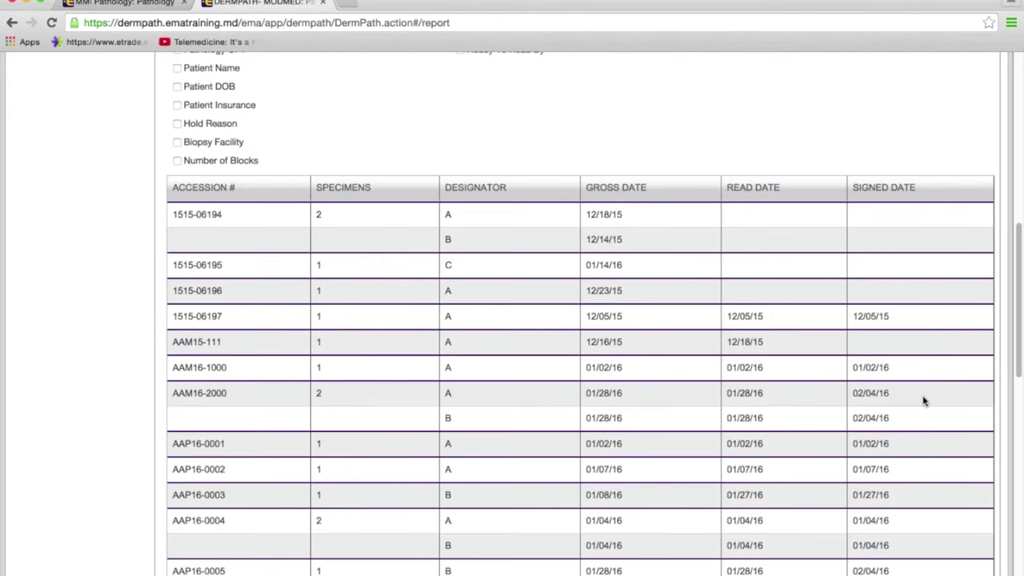
scroll(920, 401, down, 1)
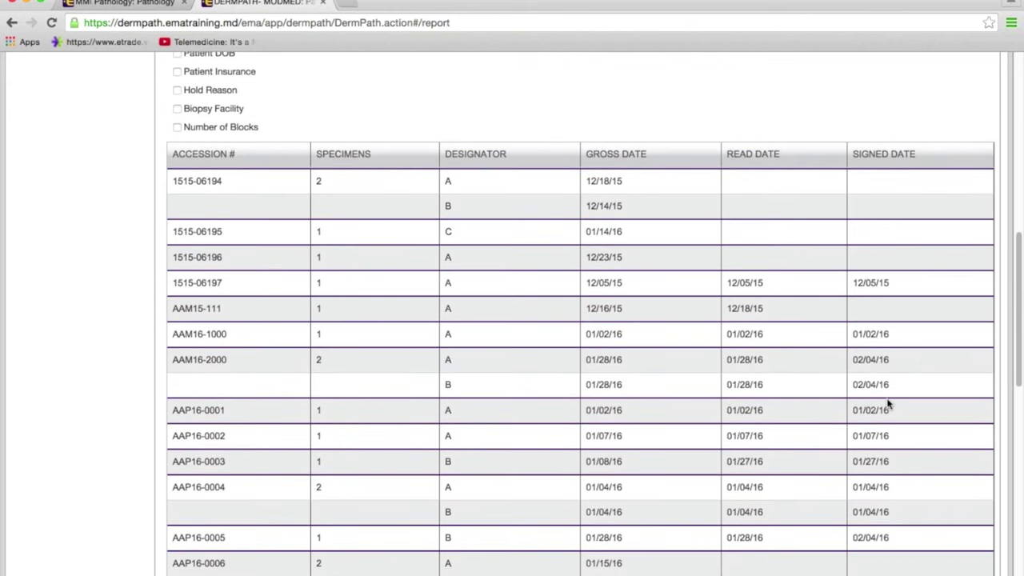
scroll(808, 423, down, 2)
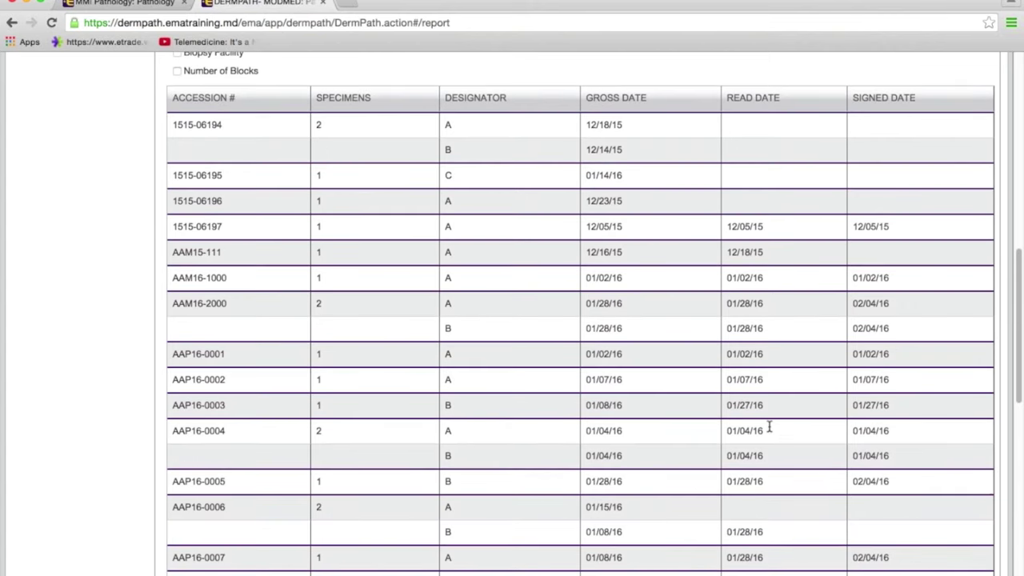
scroll(769, 430, up, 15)
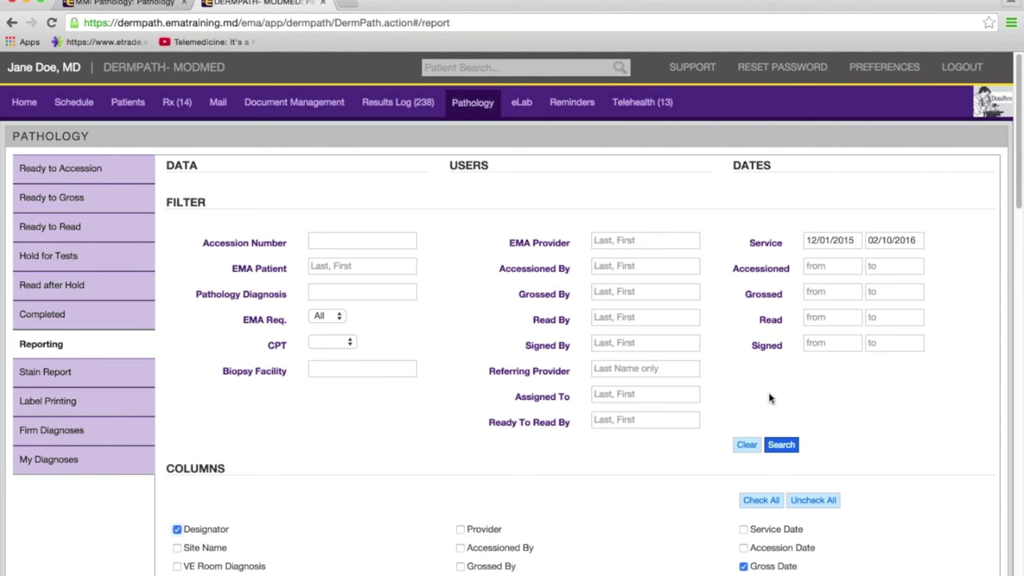
scroll(770, 398, down, 15)
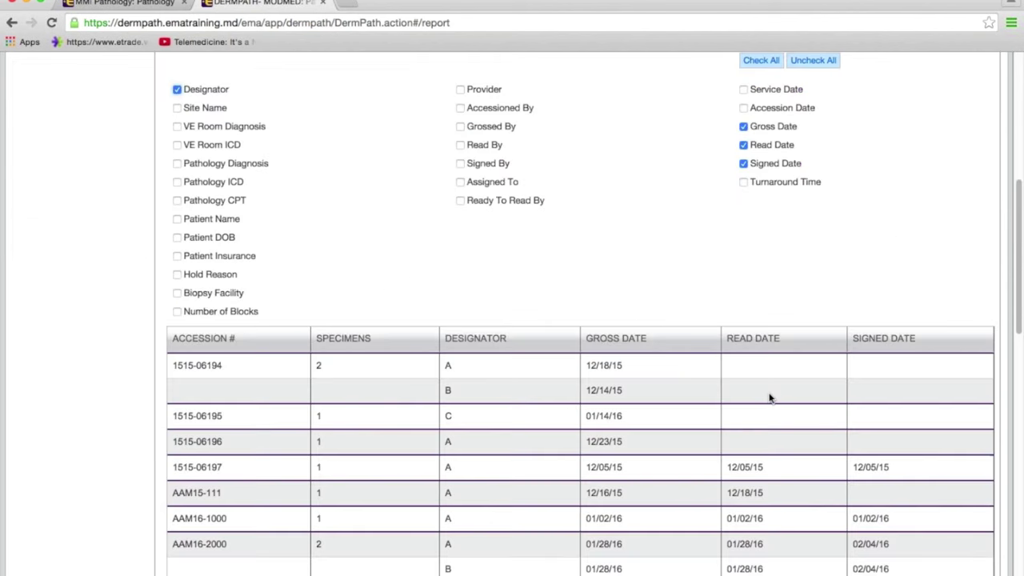
scroll(769, 399, down, 5)
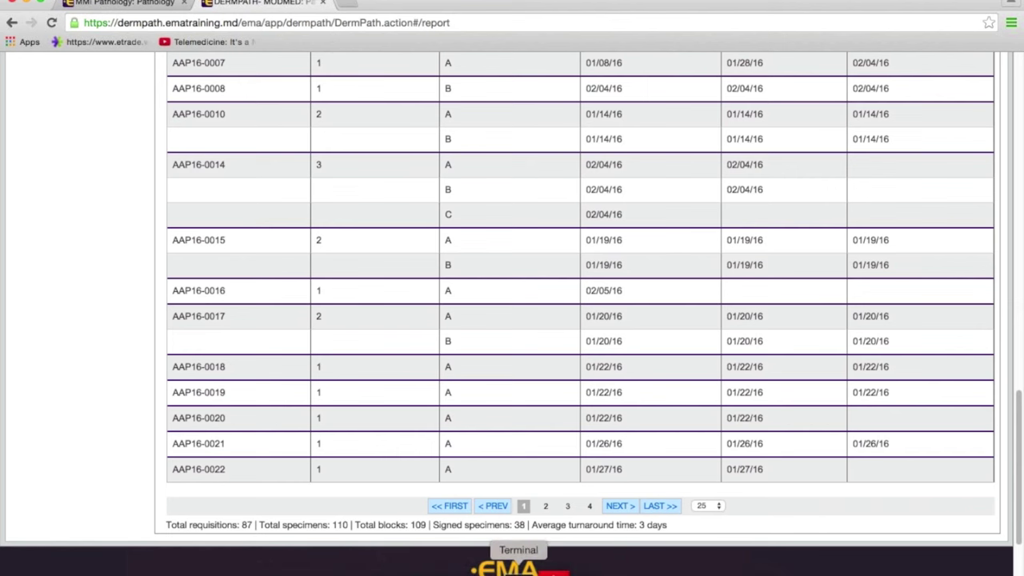
Switch to the Modernizing Medicine presentation in PowerPoint and start its slide show.
click(600, 570)
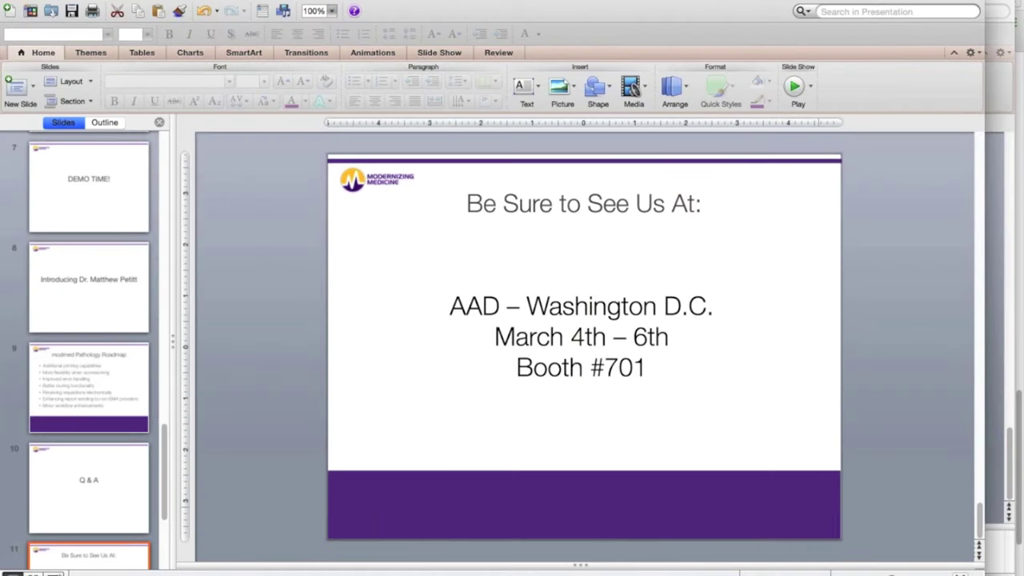
key(super+shift+Return)
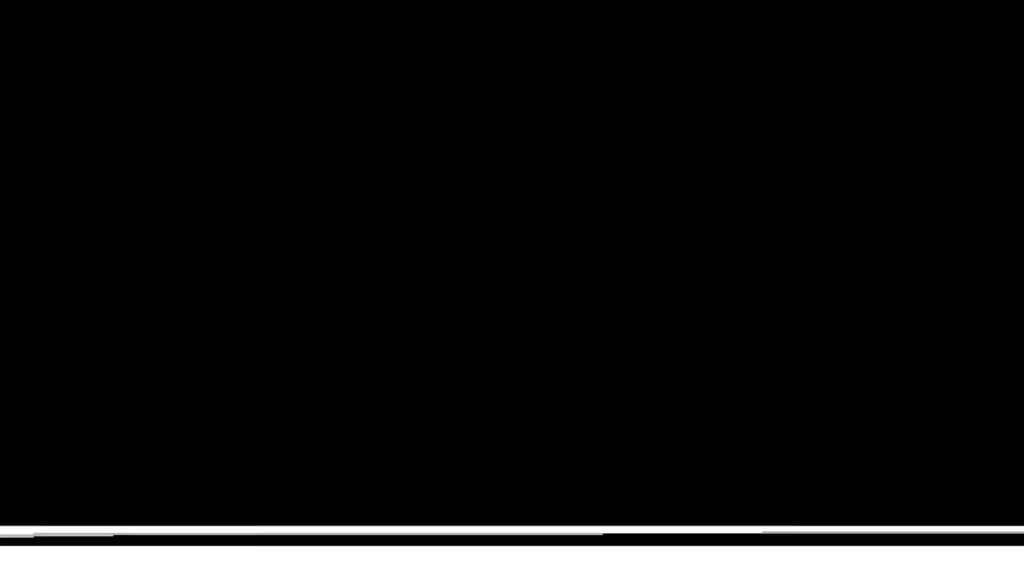